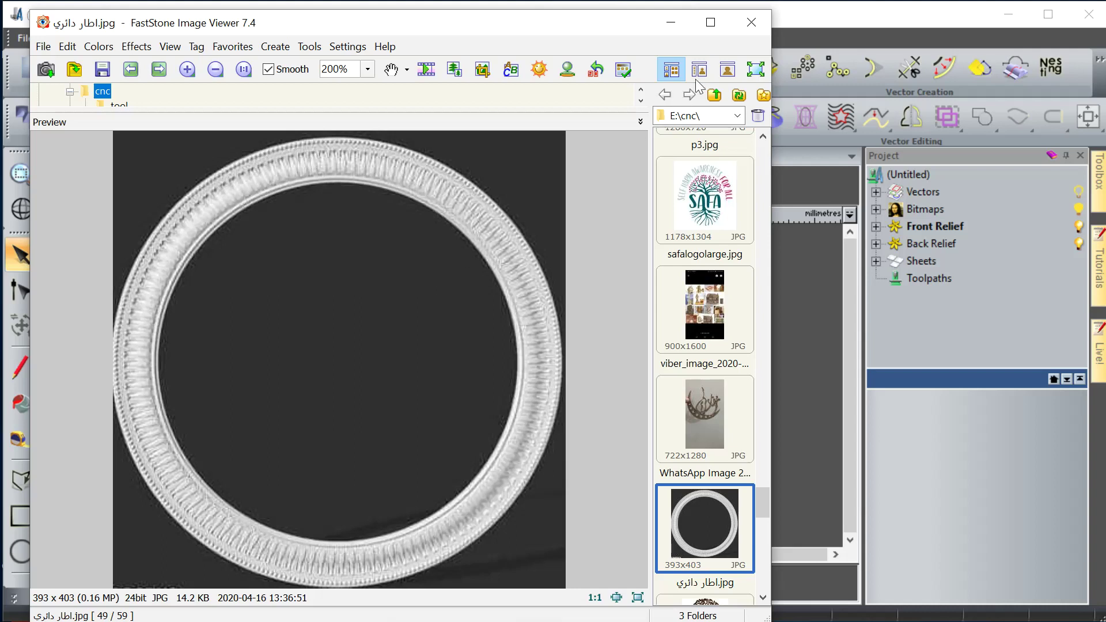
# Switch to ArtCAM Jewelsmith, check the empty model in the 3D view and return to the 2D view.
pyautogui.click(810, 354)
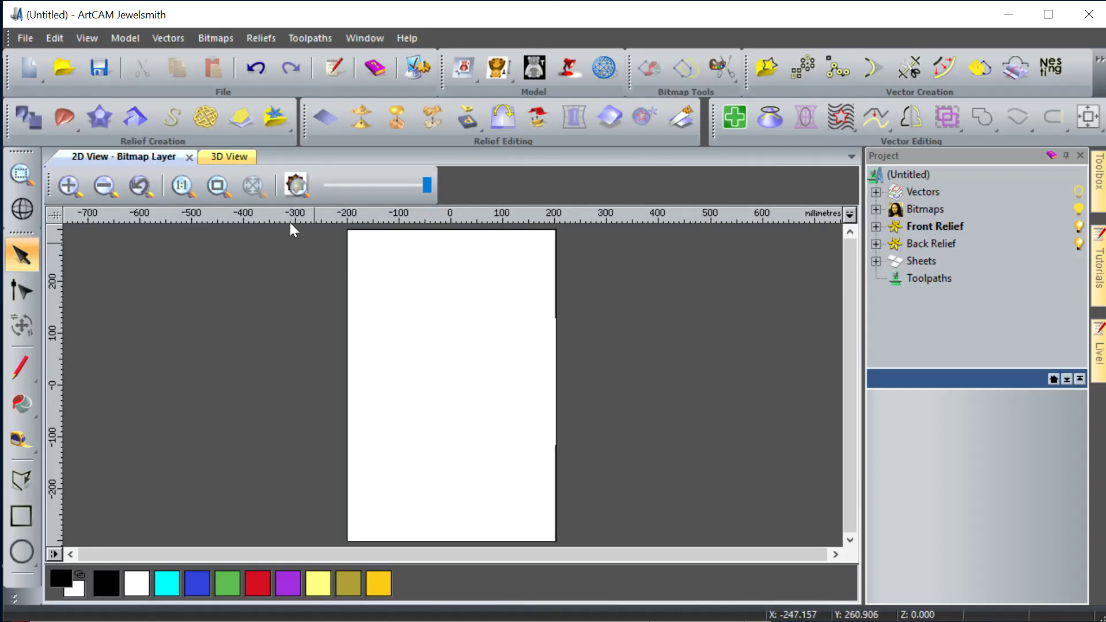
pyautogui.click(234, 155)
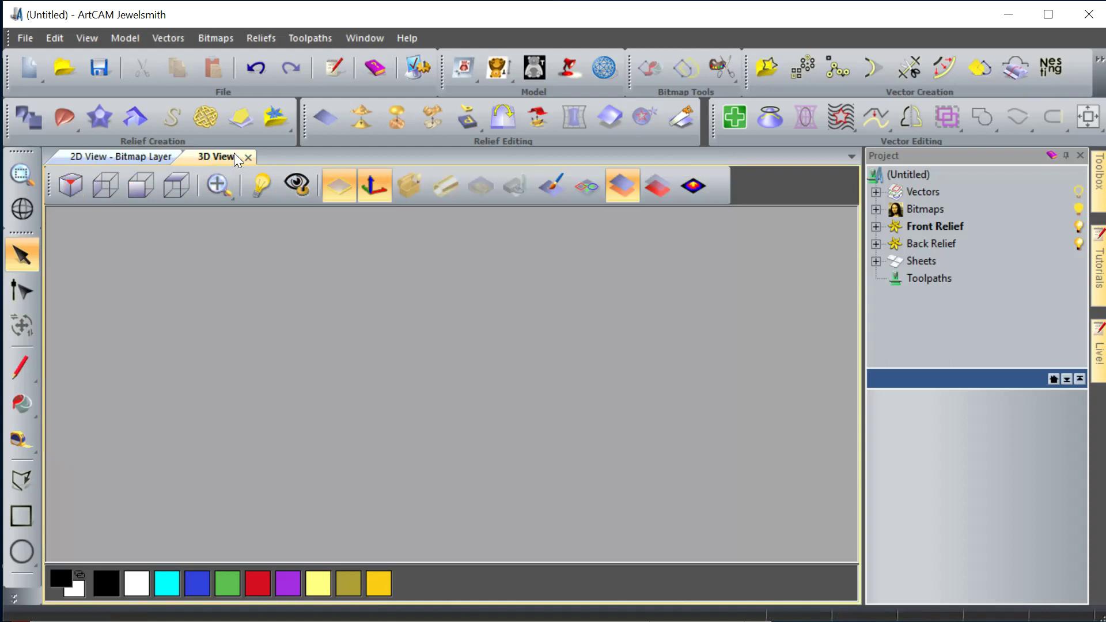
pyautogui.click(136, 155)
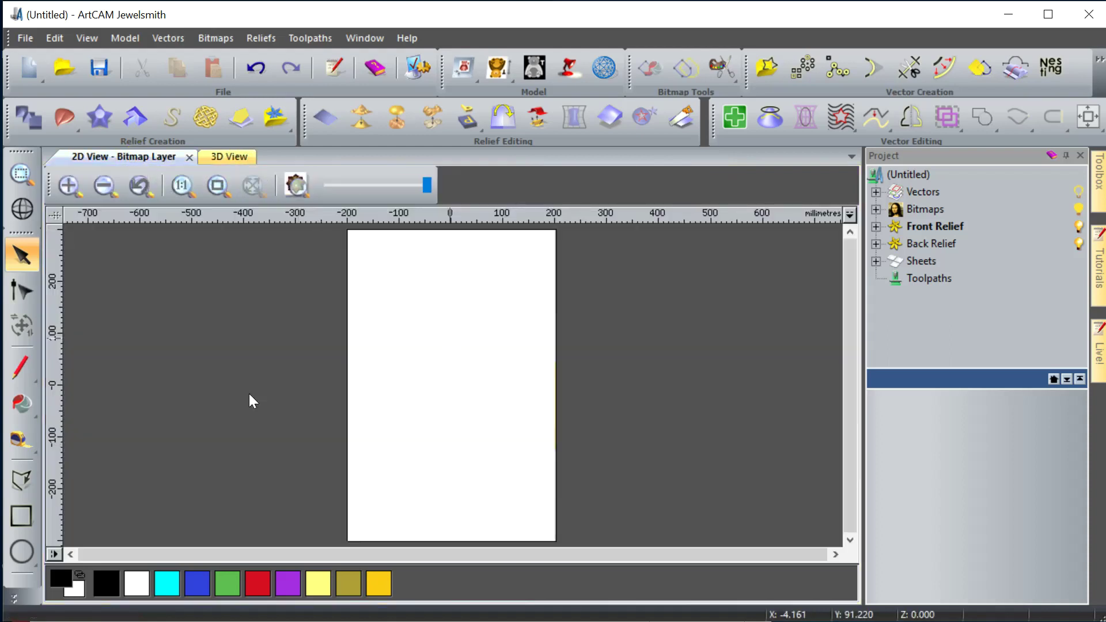
# Create a circle with a 150 mm radius and centre it on the page.
pyautogui.click(22, 551)
pyautogui.click(455, 373)
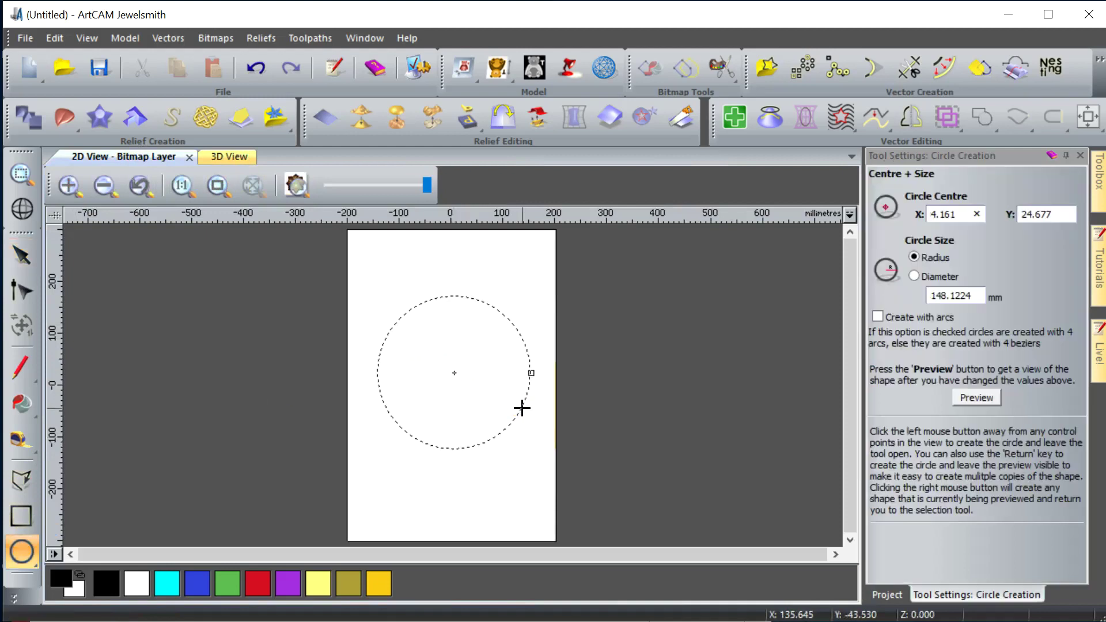
pyautogui.doubleClick(956, 295)
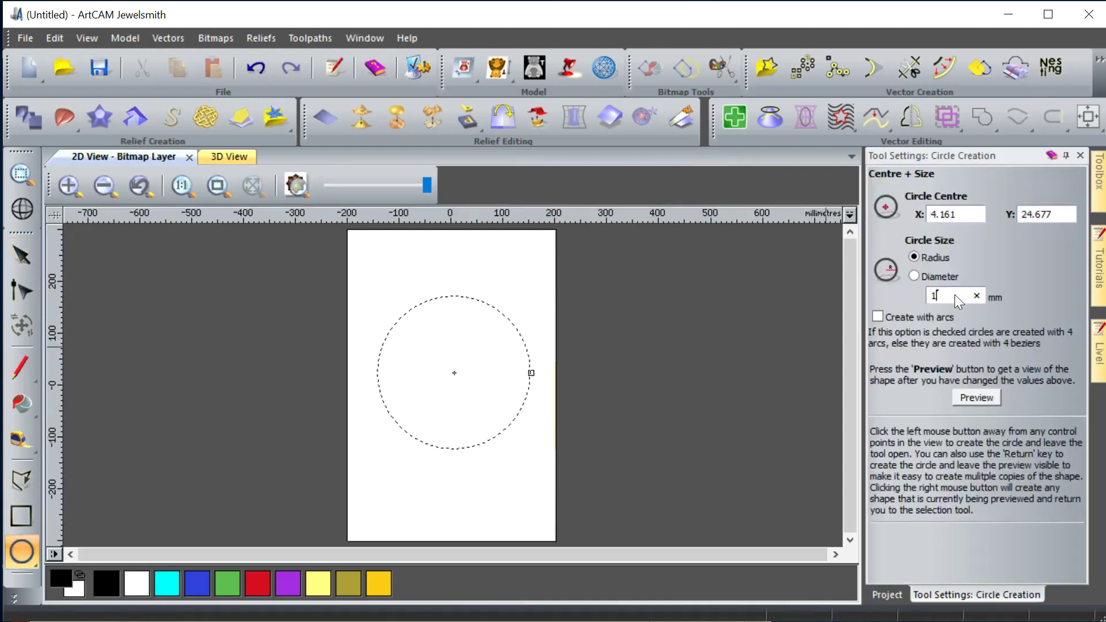
pyautogui.click(989, 397)
pyautogui.click(617, 394)
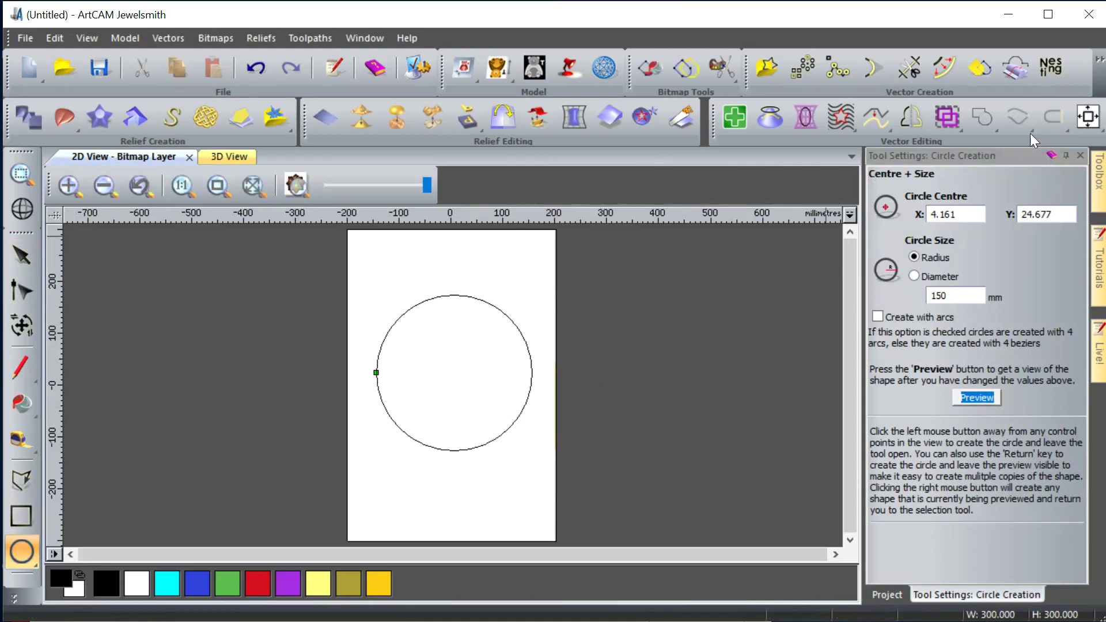
pyautogui.click(1088, 117)
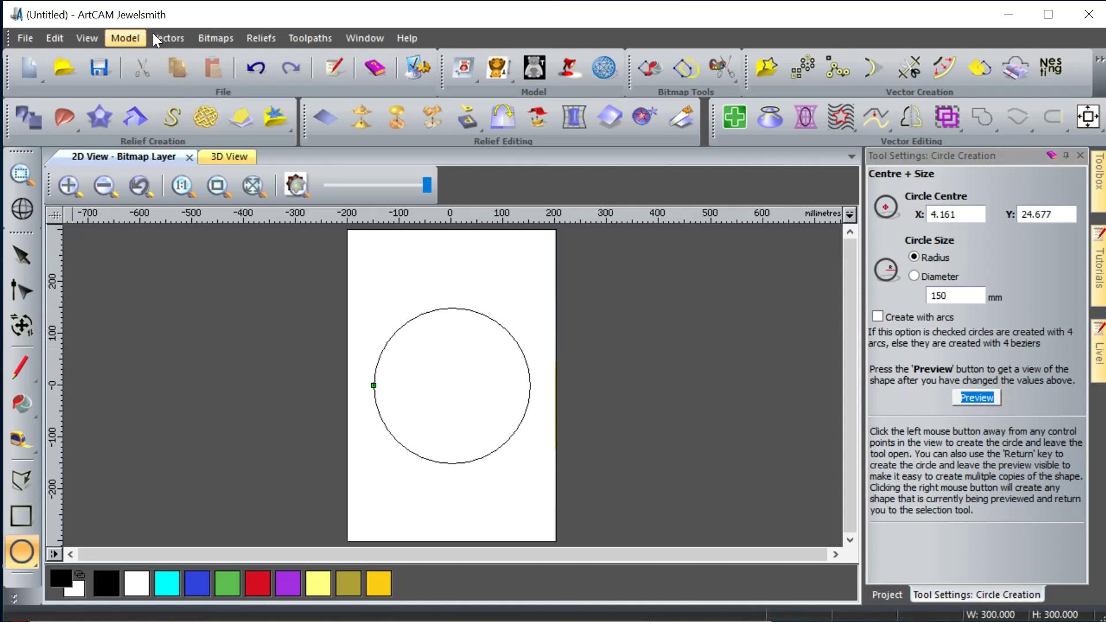
# Offset the circle outwards by 50 mm with sharp corners, keeping the original vector.
pyautogui.click(168, 38)
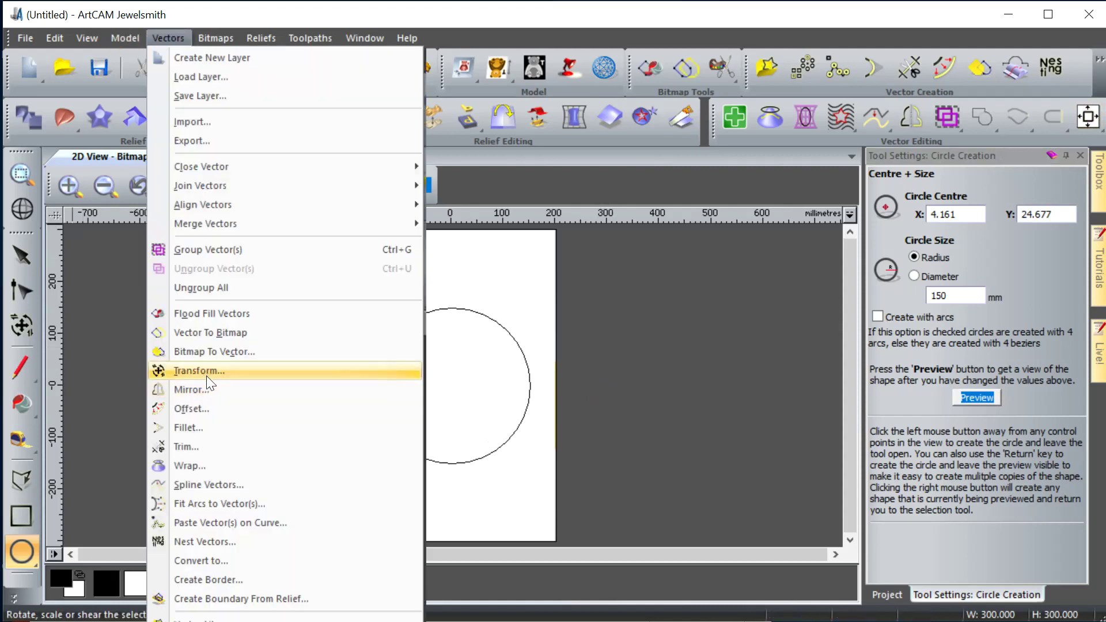
pyautogui.click(212, 413)
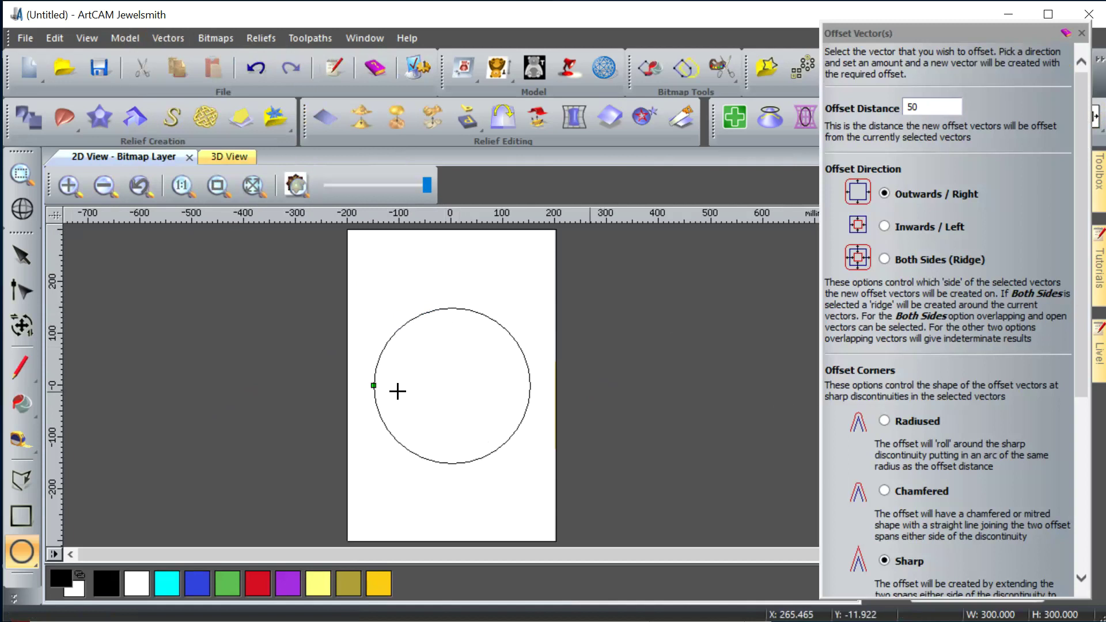
pyautogui.click(21, 255)
pyautogui.click(369, 393)
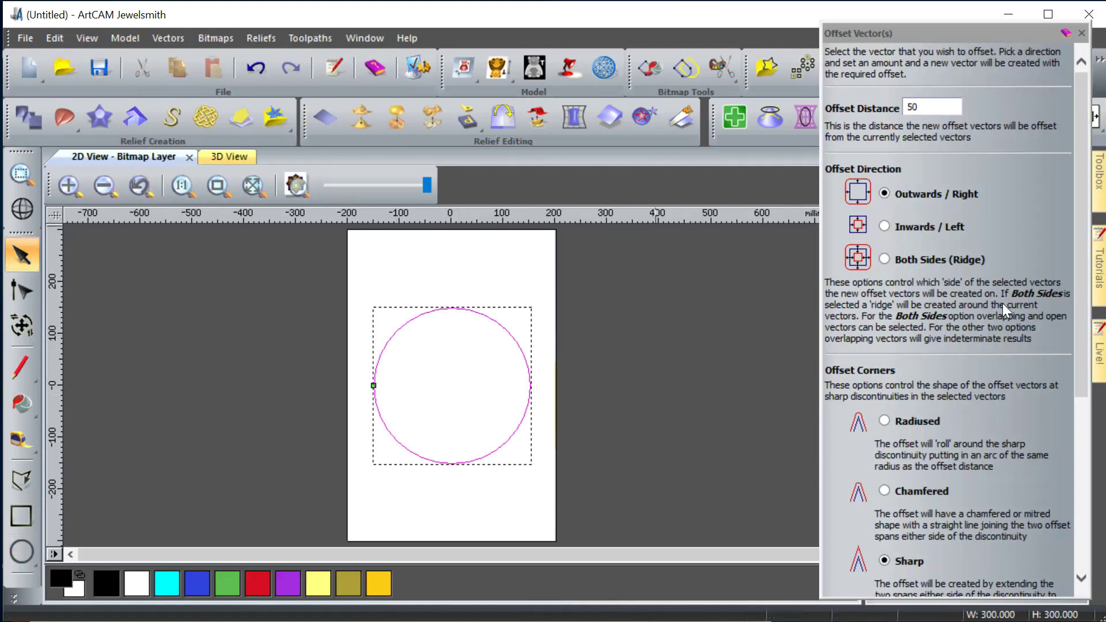
pyautogui.scroll(-5, 1002, 303)
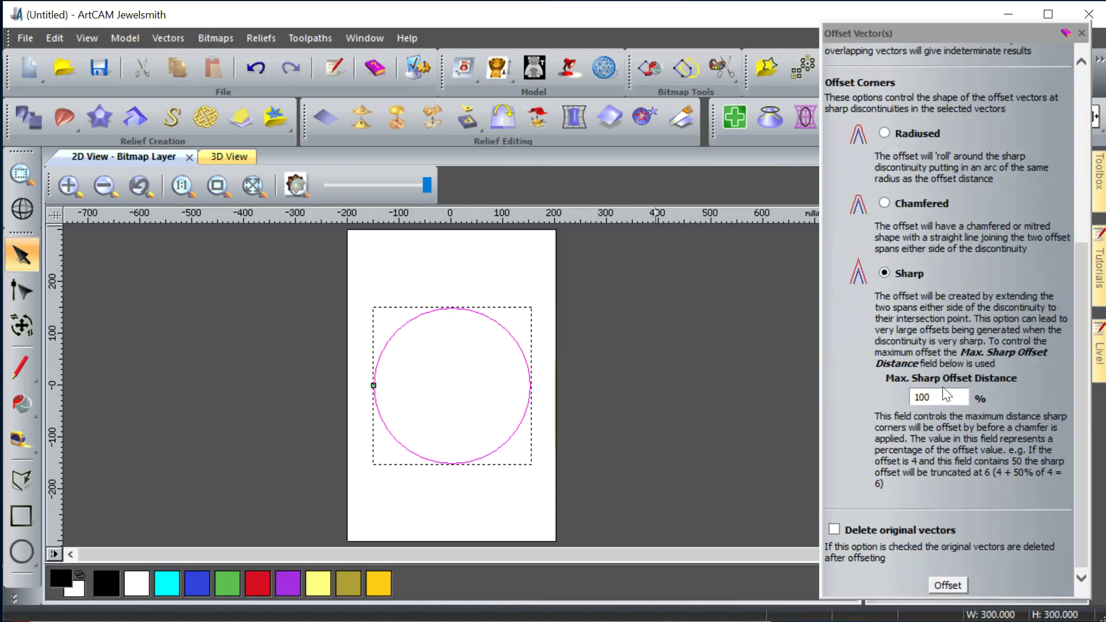
pyautogui.click(949, 591)
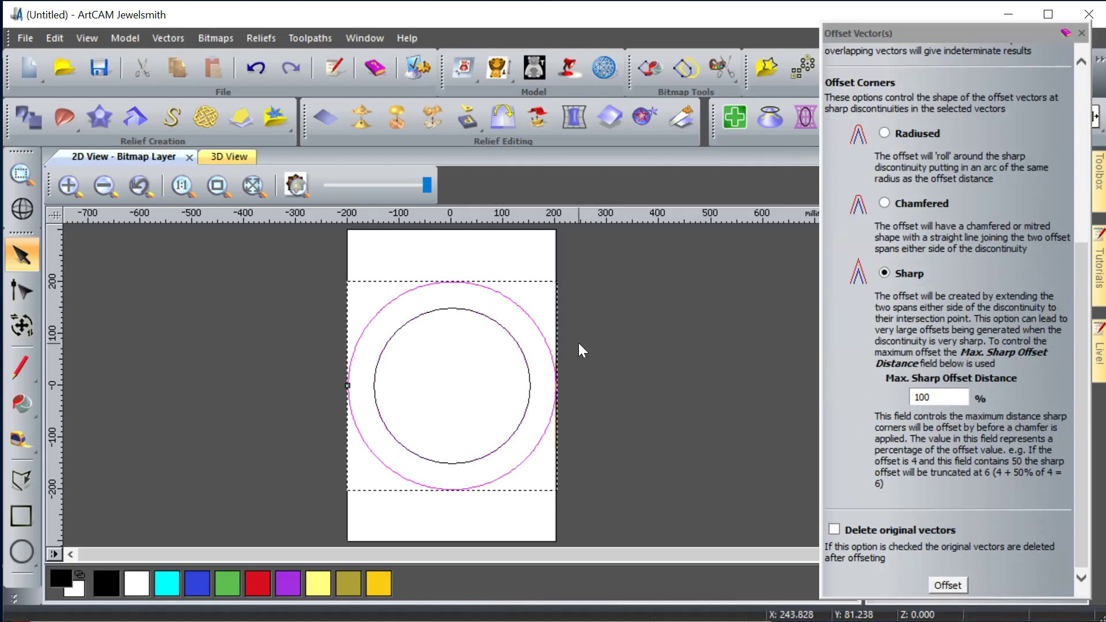
pyautogui.click(623, 319)
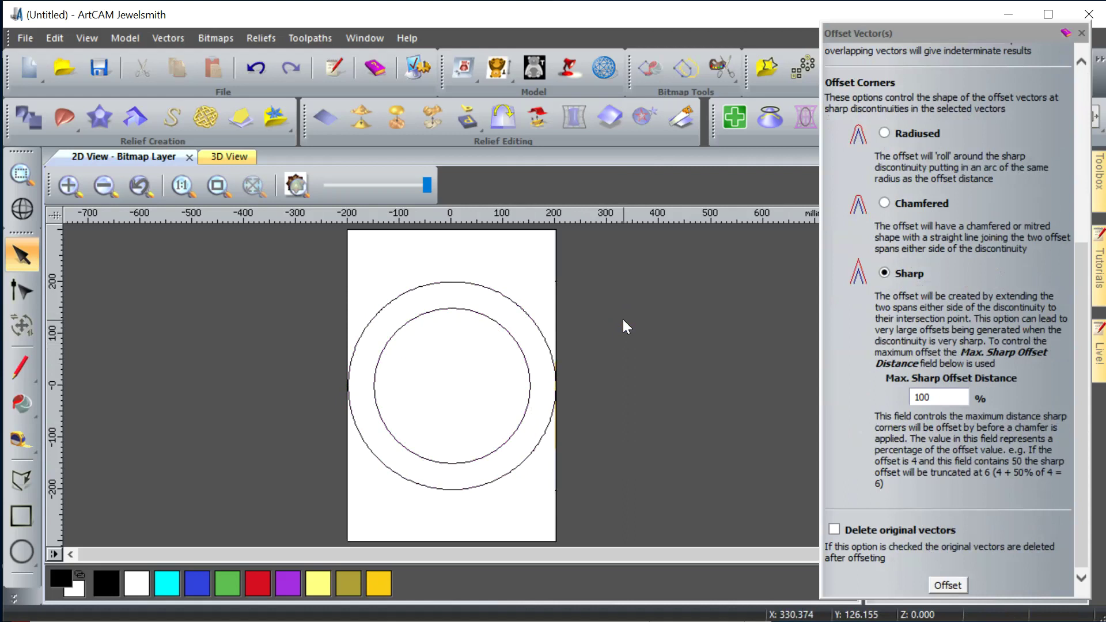
# Place a horizontal guide at about Y 1.8 mm, close to the circles' centre line.
pyautogui.scroll(5, 558, 393)
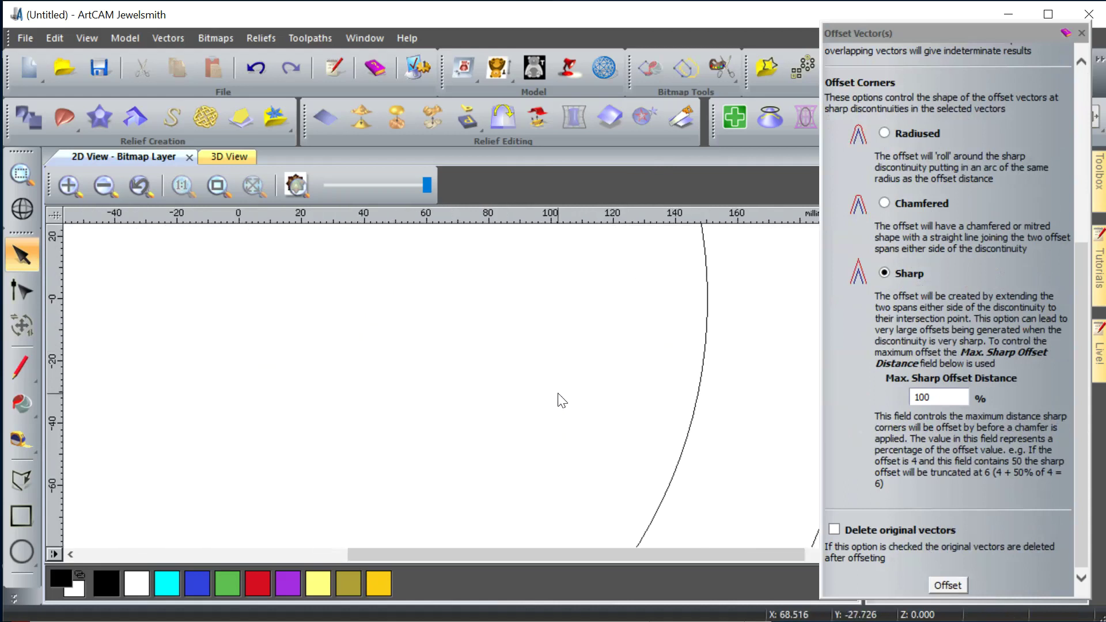
pyautogui.scroll(-2, 558, 400)
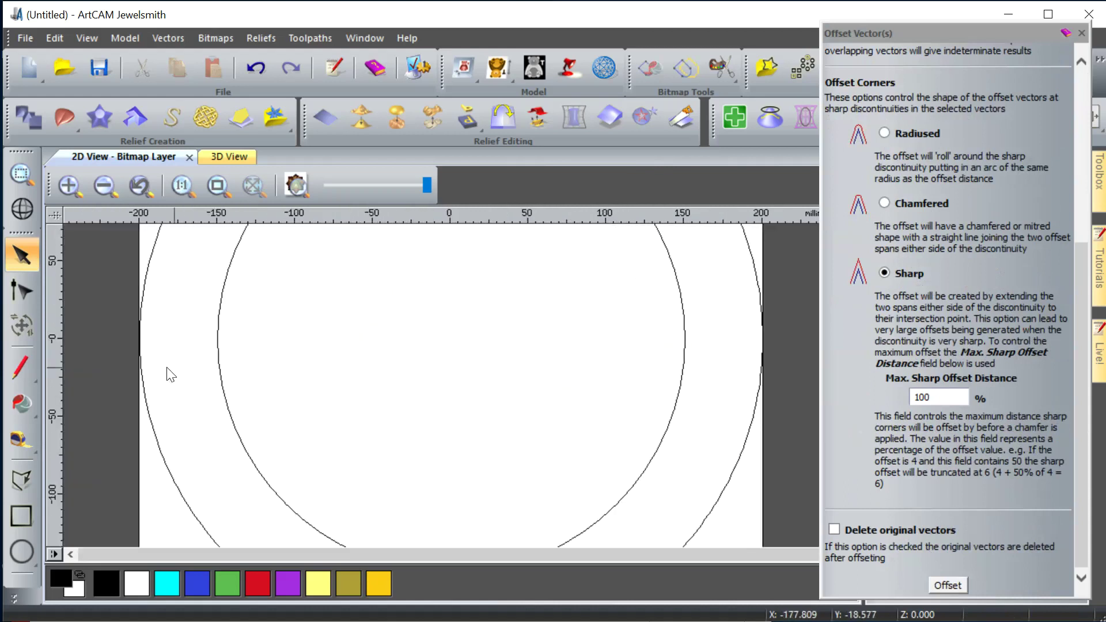
pyautogui.click(23, 481)
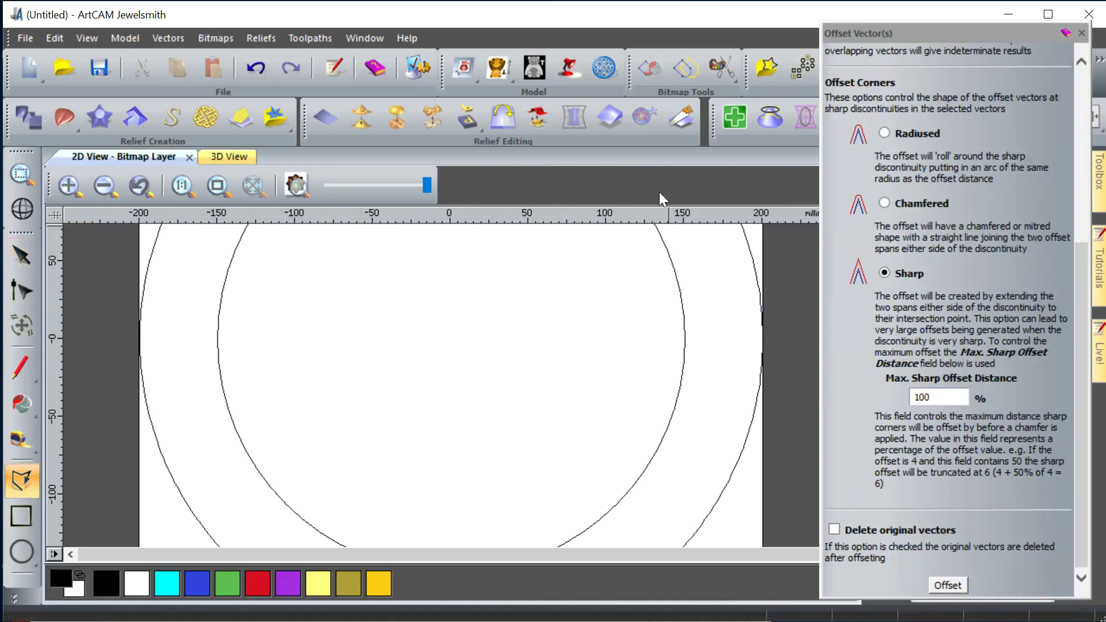
pyautogui.moveTo(660, 214); pyautogui.dragTo(664, 335)
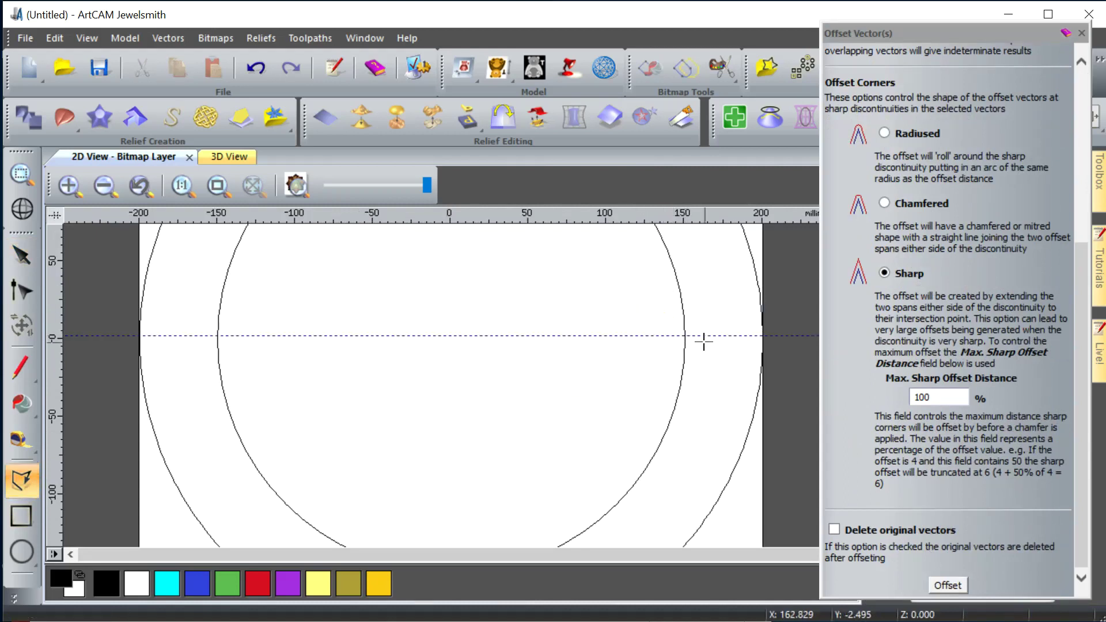
# Draw an open stepped polyline profile on the guide between the inner and outer circles, about 49 mm wide and 26 mm high.
pyautogui.click(689, 316)
pyautogui.click(705, 315)
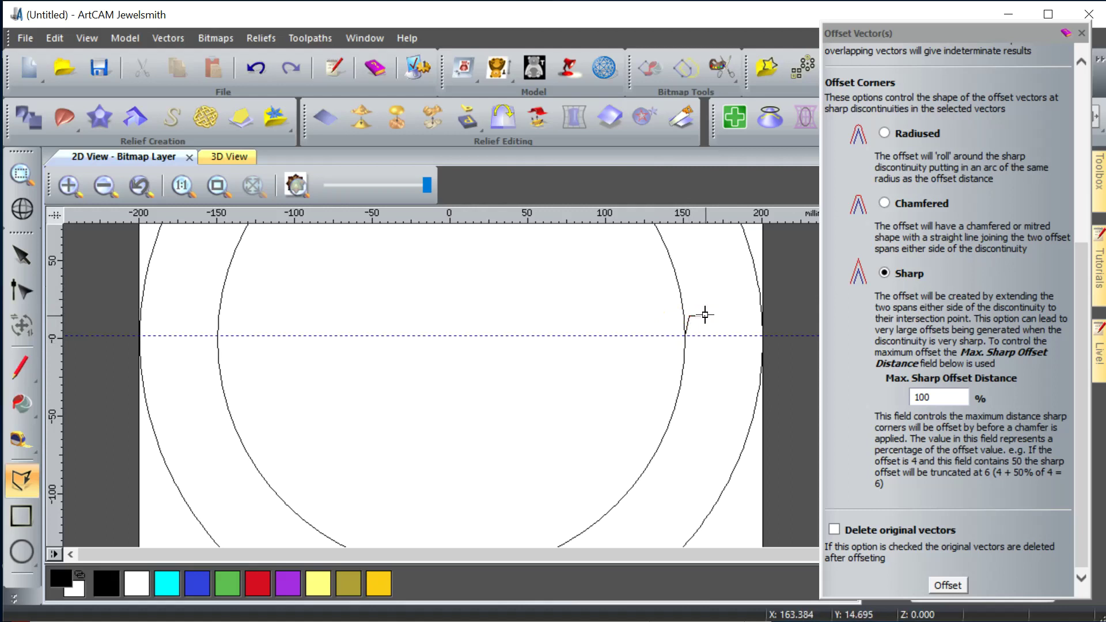
pyautogui.click(739, 294)
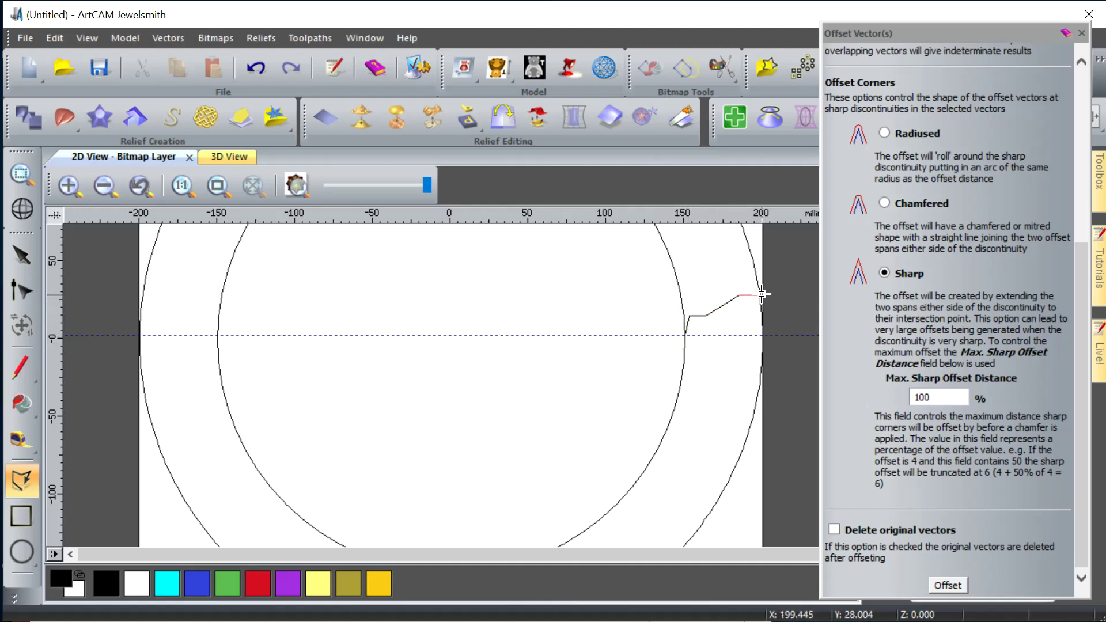
pyautogui.click(760, 295)
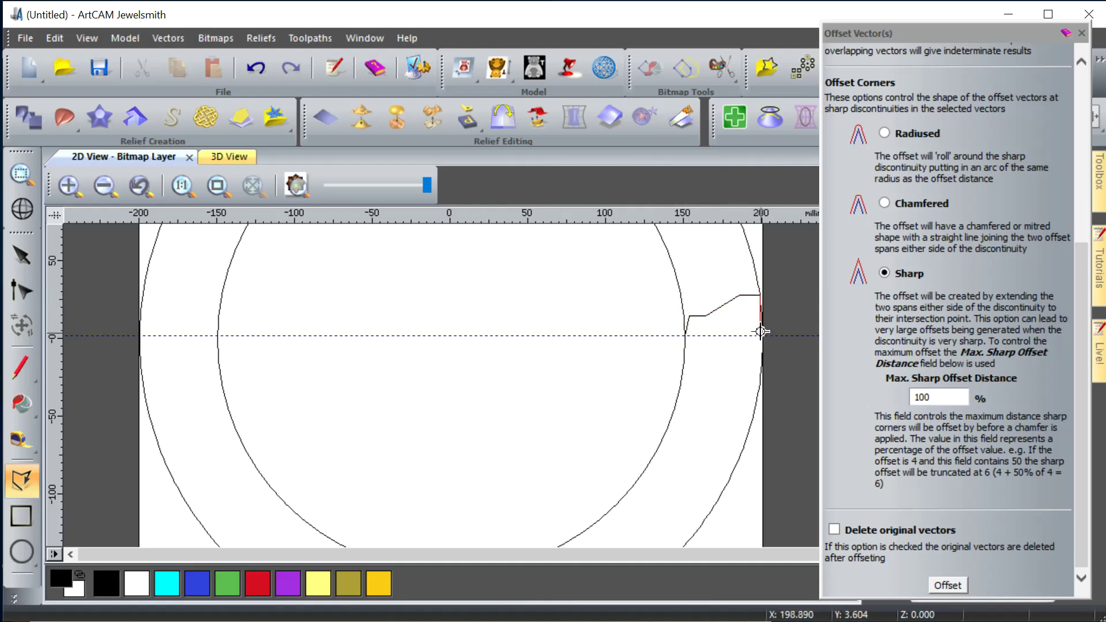
pyautogui.click(761, 332)
pyautogui.doubleClick(713, 335)
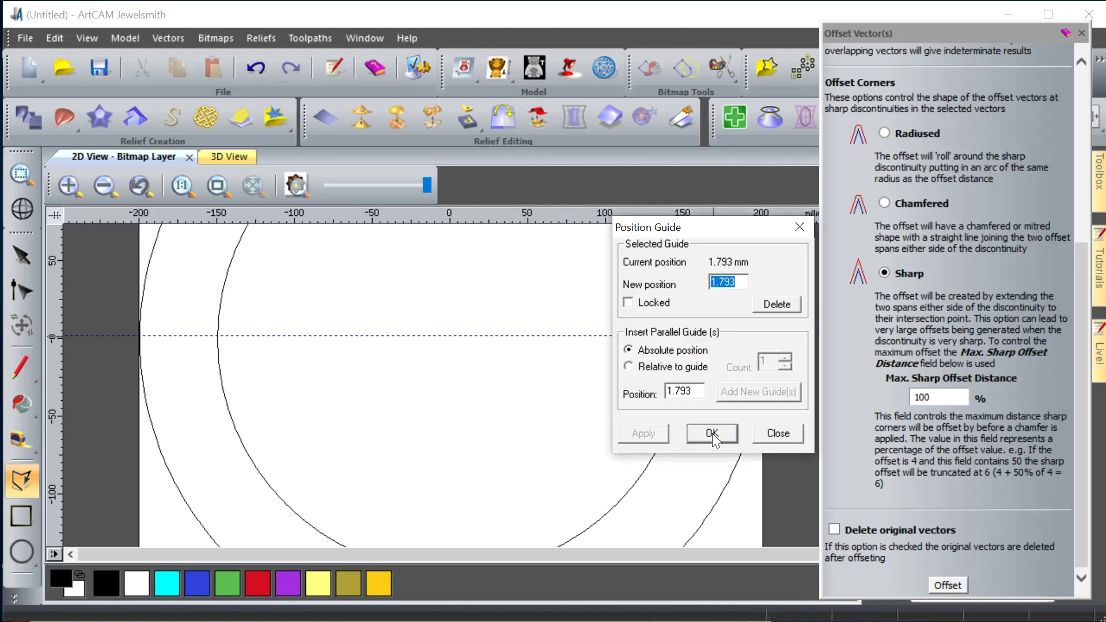
pyautogui.click(712, 433)
pyautogui.click(711, 433)
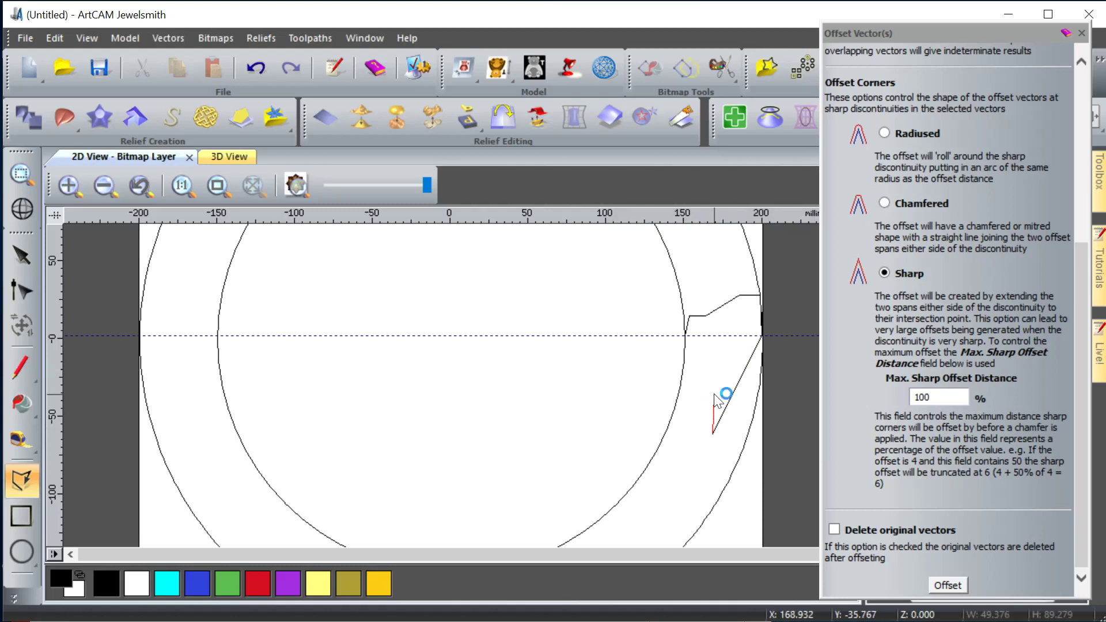
pyautogui.press('Escape')
# Delete the stray end node below the guide from the profile polyline and close the vector offset settings.
pyautogui.click(20, 292)
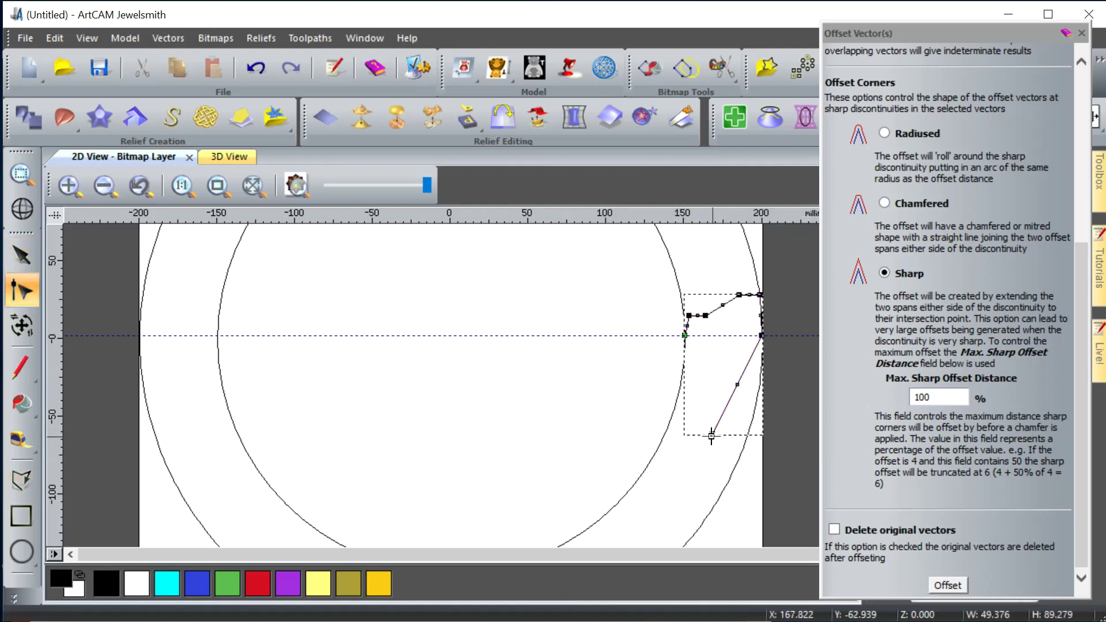
pyautogui.press('d')
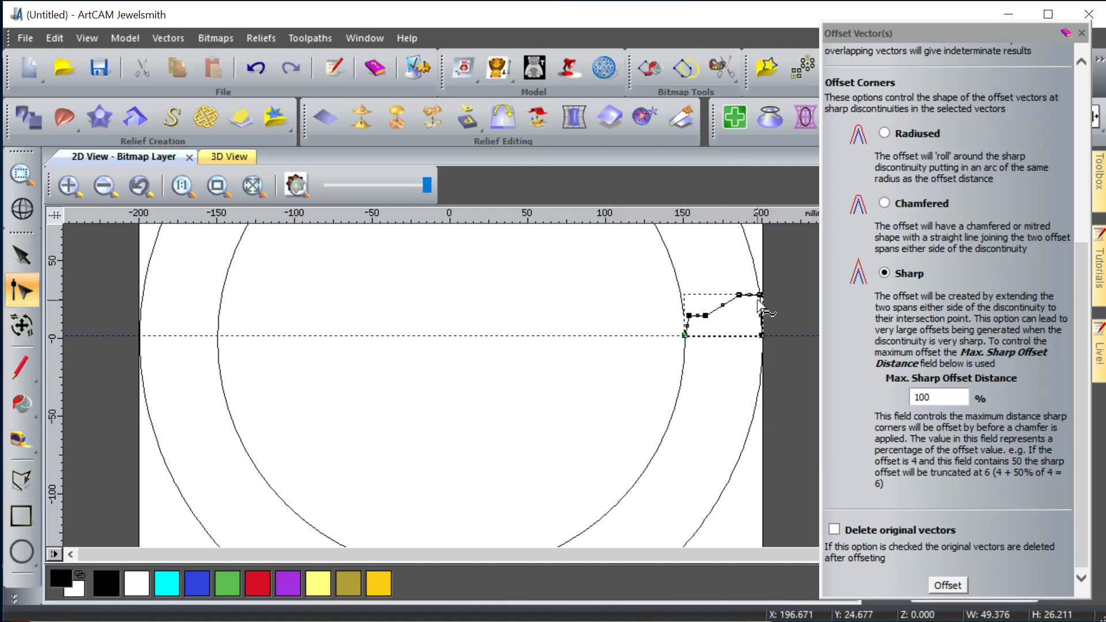
pyautogui.scroll(2, 759, 306)
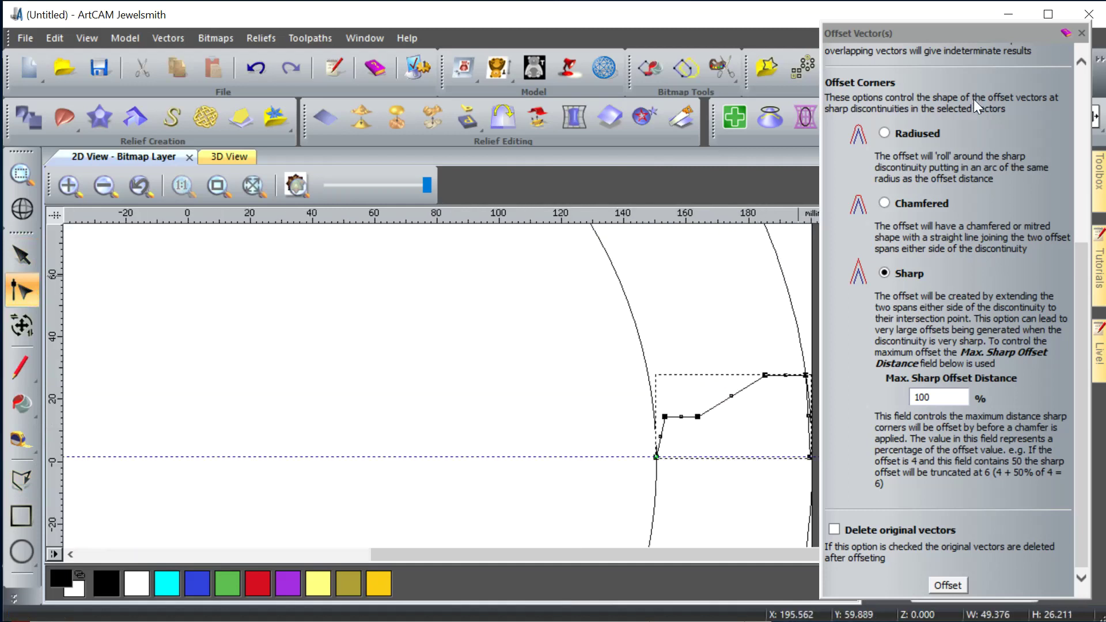
pyautogui.click(1082, 34)
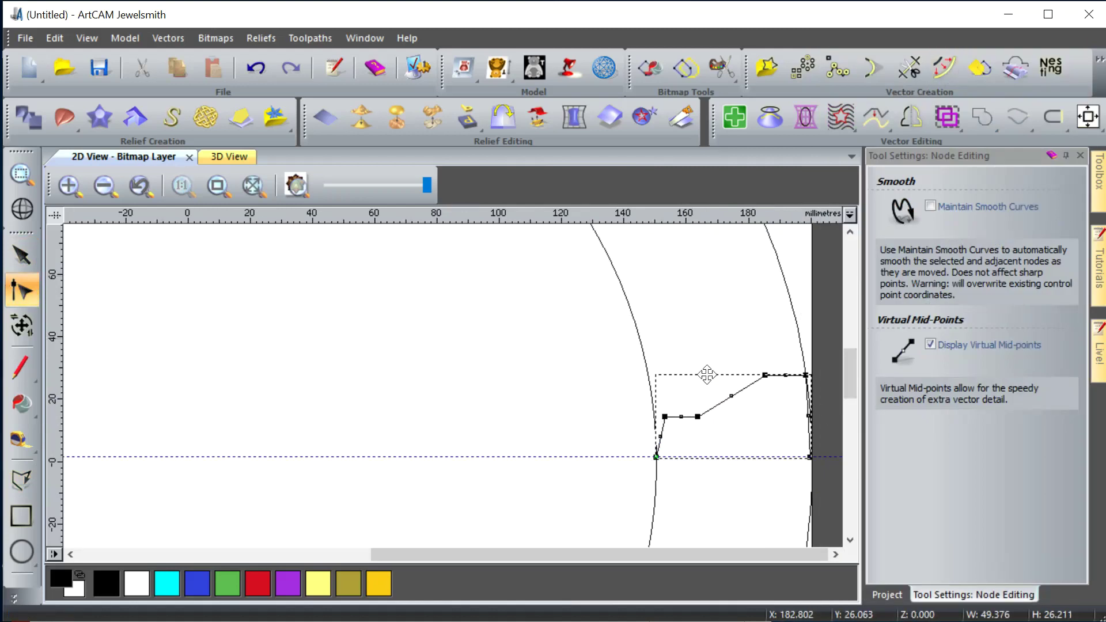
# Smooth the profile's first three upper nodes and nudge the outer top corner and the innermost smooth node slightly outward.
pyautogui.moveTo(647, 358); pyautogui.dragTo(773, 440)
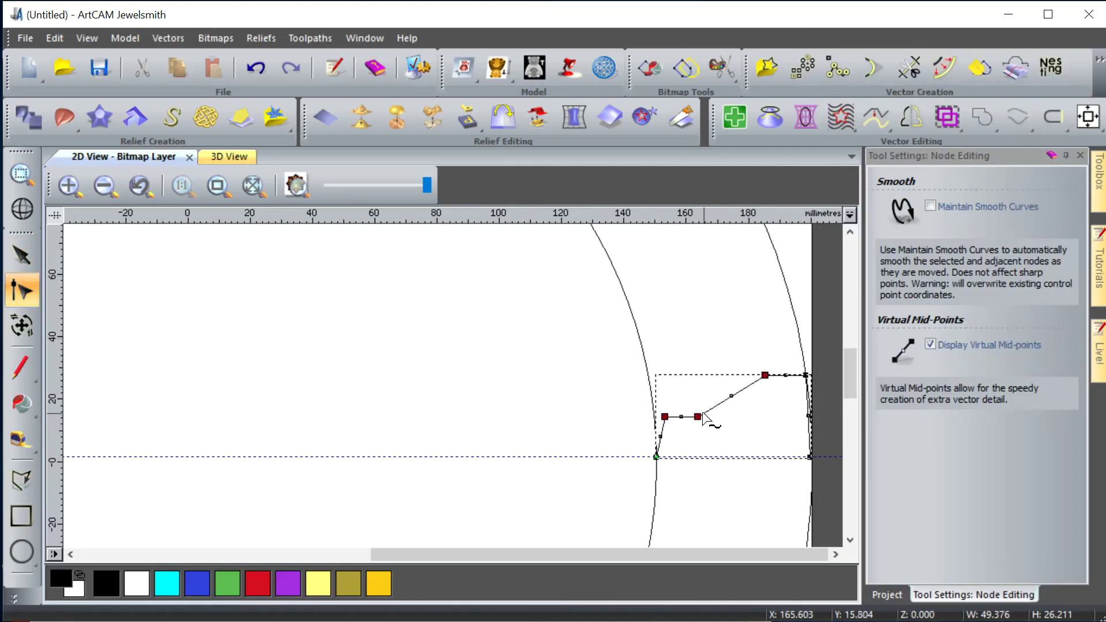
pyautogui.press('s')
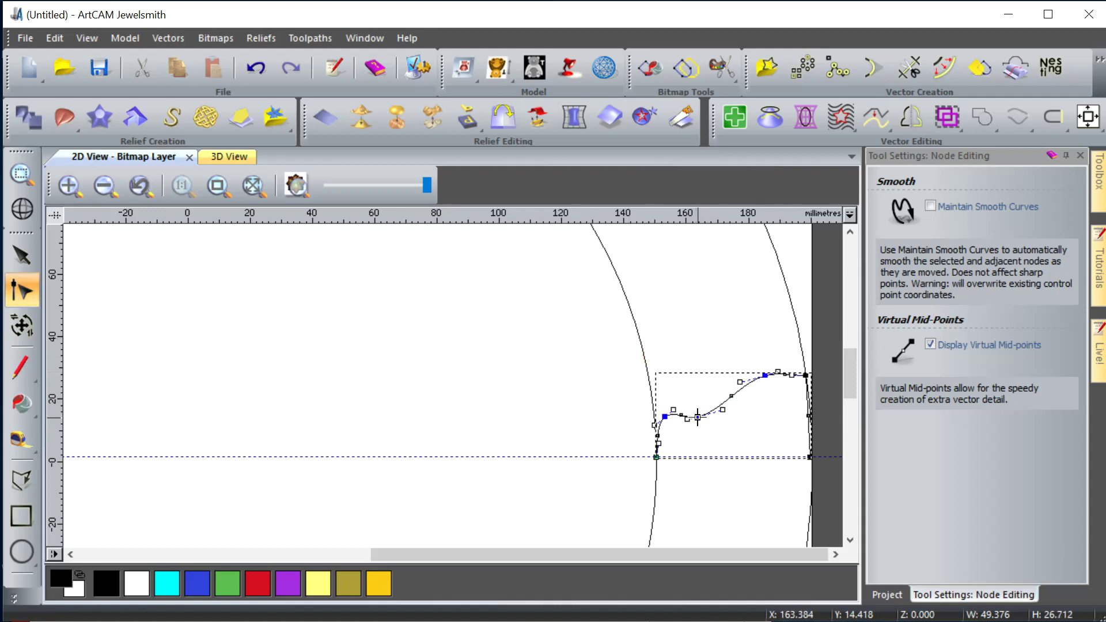
pyautogui.click(809, 375)
pyautogui.click(811, 376)
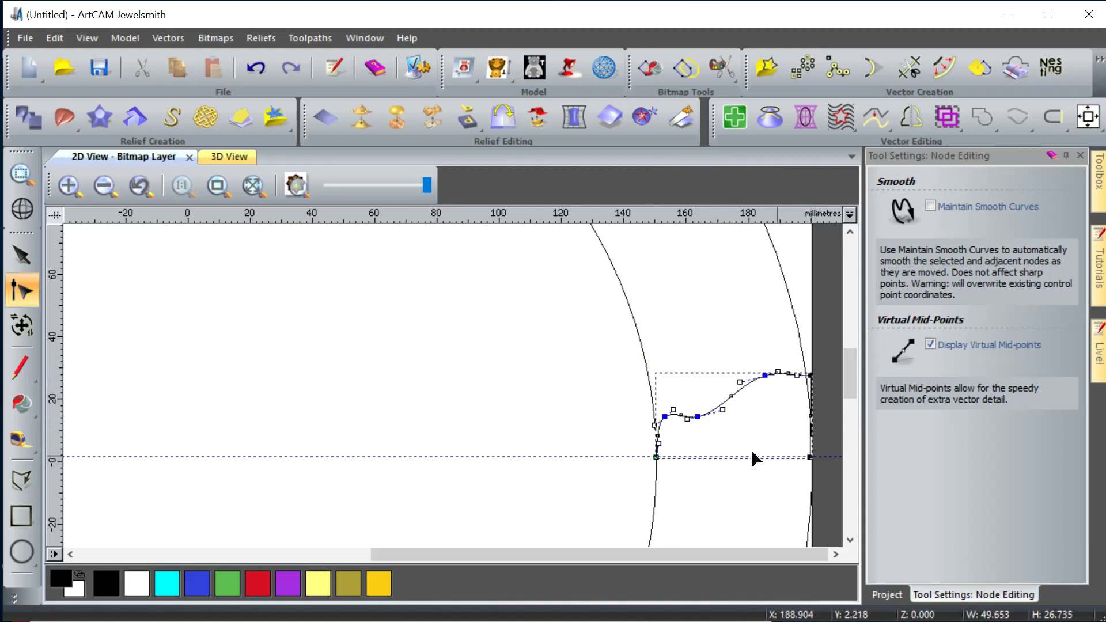
pyautogui.click(664, 414)
pyautogui.moveTo(664, 414); pyautogui.dragTo(666, 414)
pyautogui.click(682, 302)
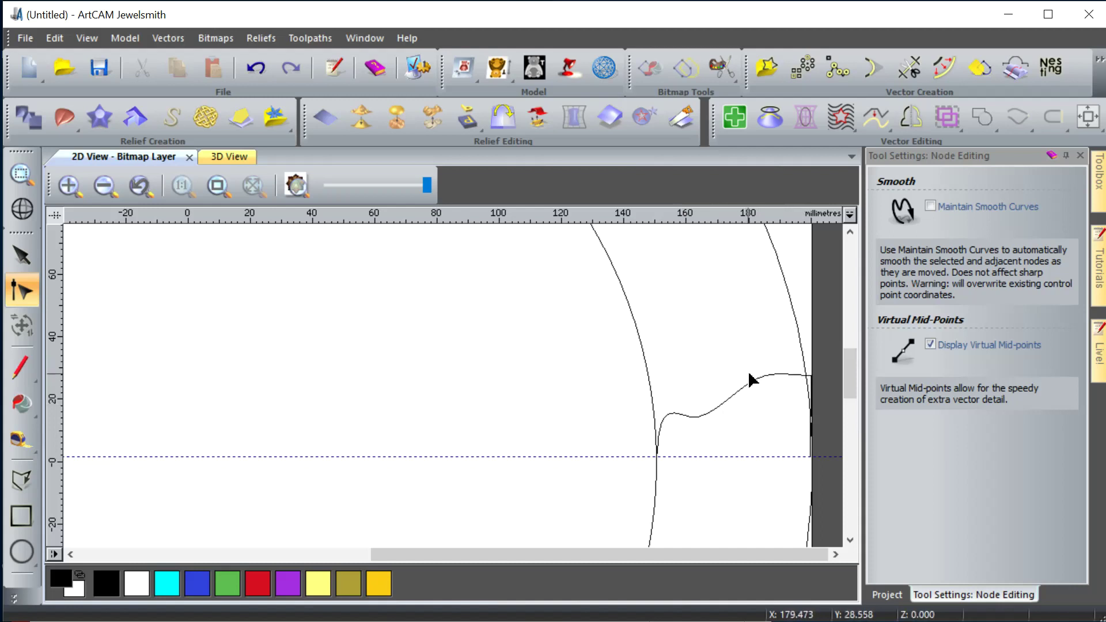
# Insert a node on the profile's inner hump near X 157 mm and adjust the neighbouring node to form two small bumps.
pyautogui.click(675, 418)
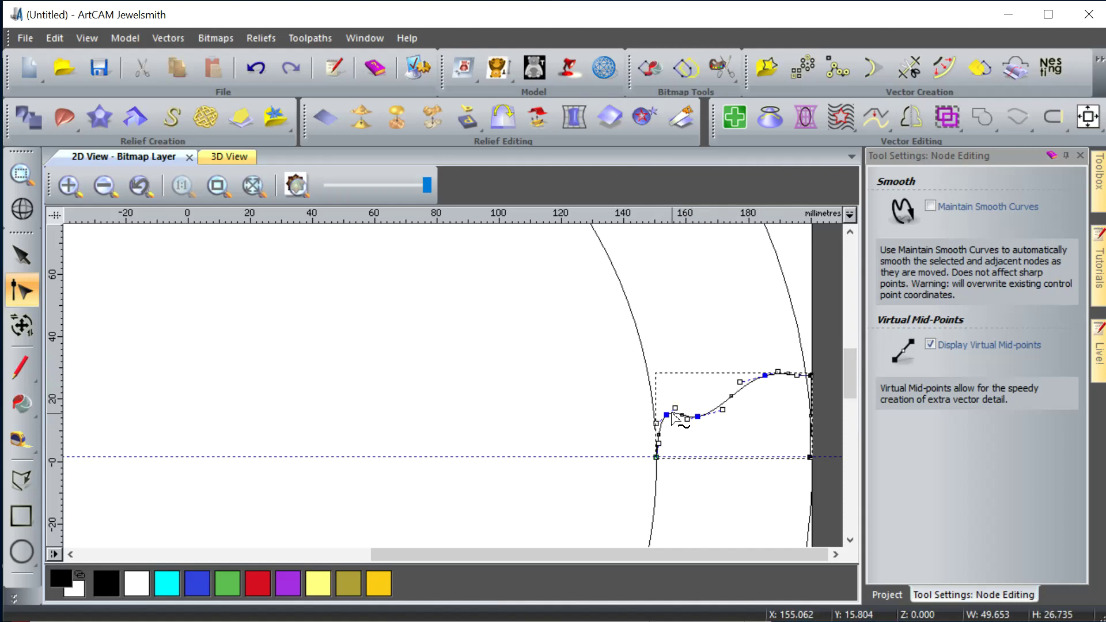
pyautogui.press('F4')
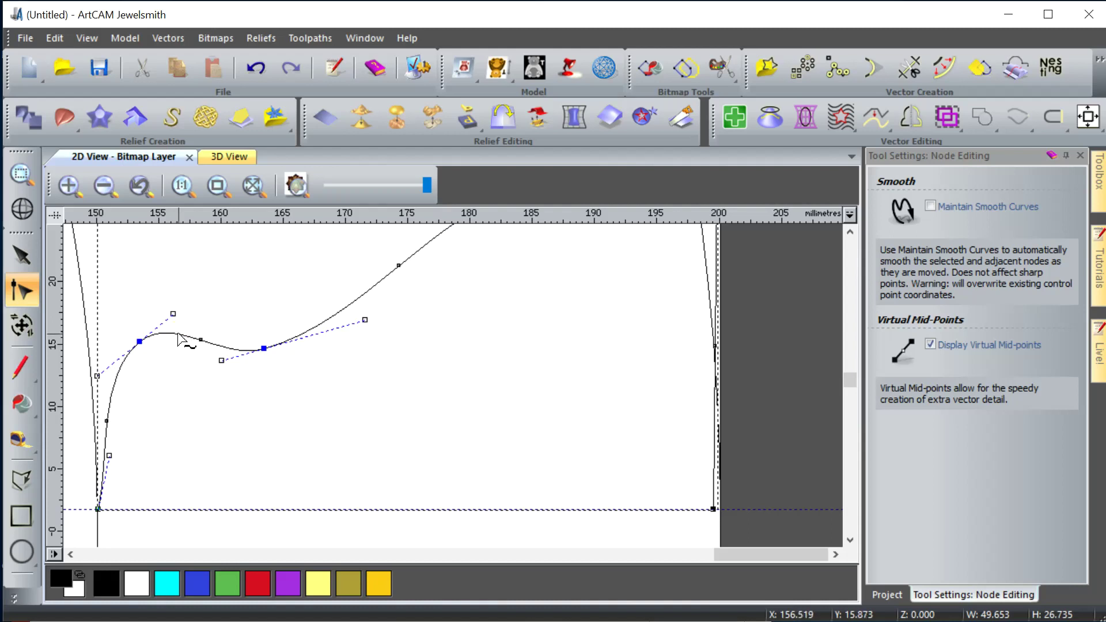
pyautogui.press('i')
pyautogui.click(164, 333)
pyautogui.moveTo(166, 335); pyautogui.dragTo(139, 335)
pyautogui.click(141, 340)
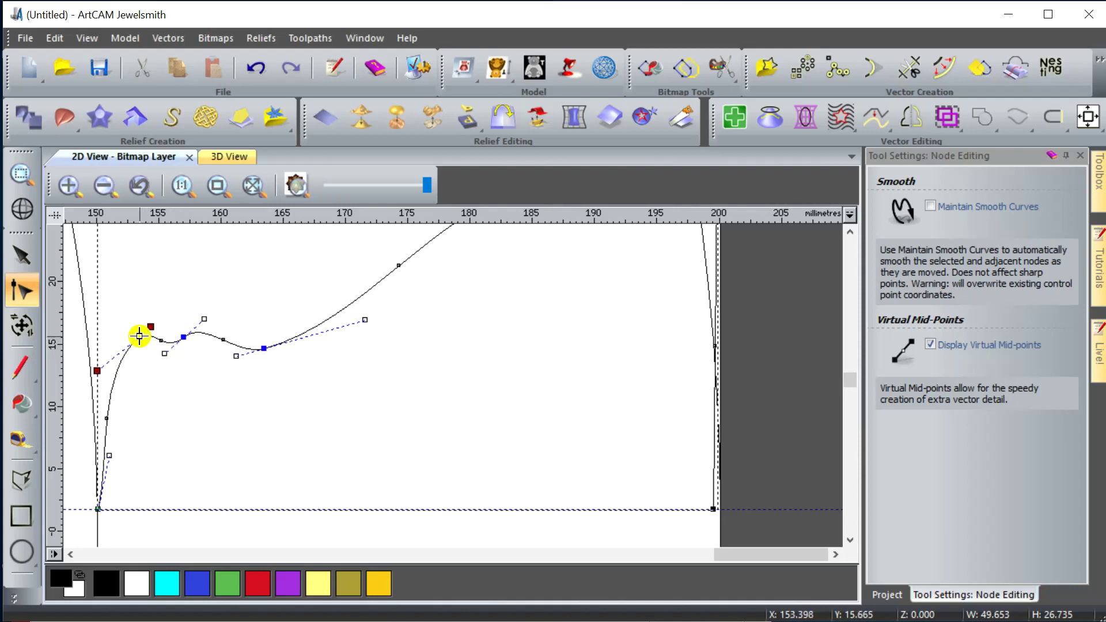
pyautogui.click(169, 379)
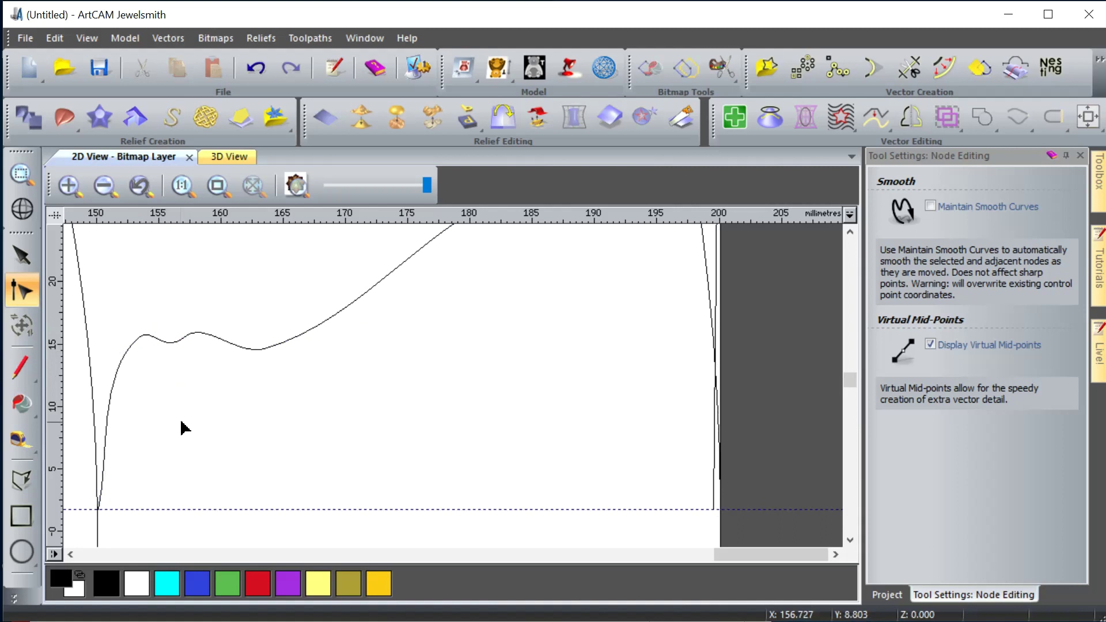
pyautogui.scroll(-1, 269, 469)
pyautogui.scroll(-1, 471, 411)
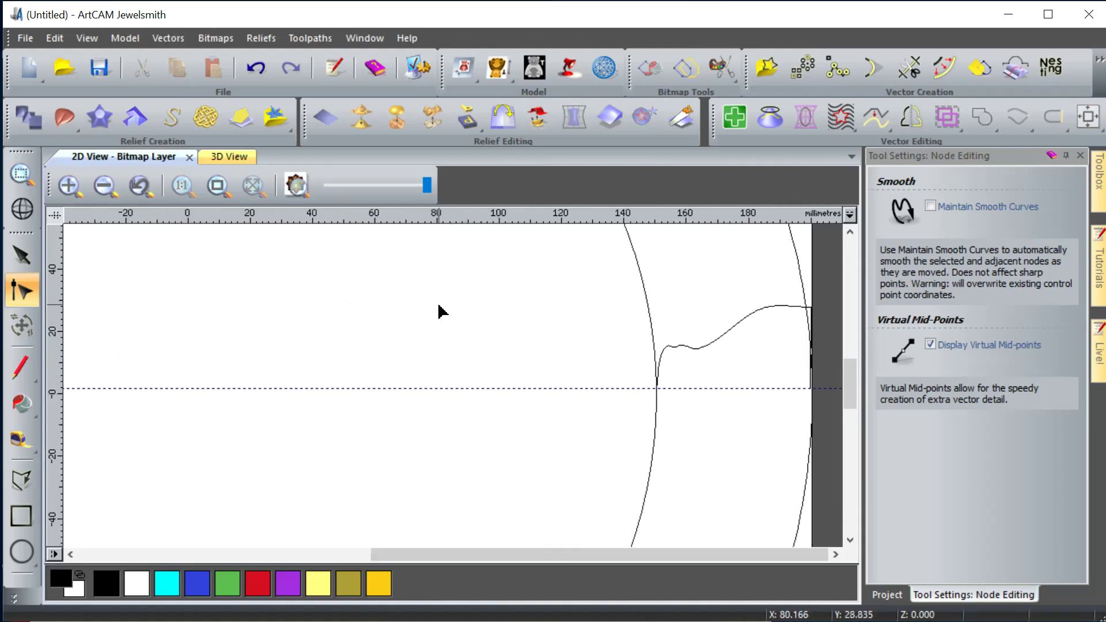
# Draw a circle of 3 mm radius centred on the profile's outer upper end at about X 195.4, Y 28.2 mm.
pyautogui.scroll(1, 459, 338)
pyautogui.scroll(-2, 463, 340)
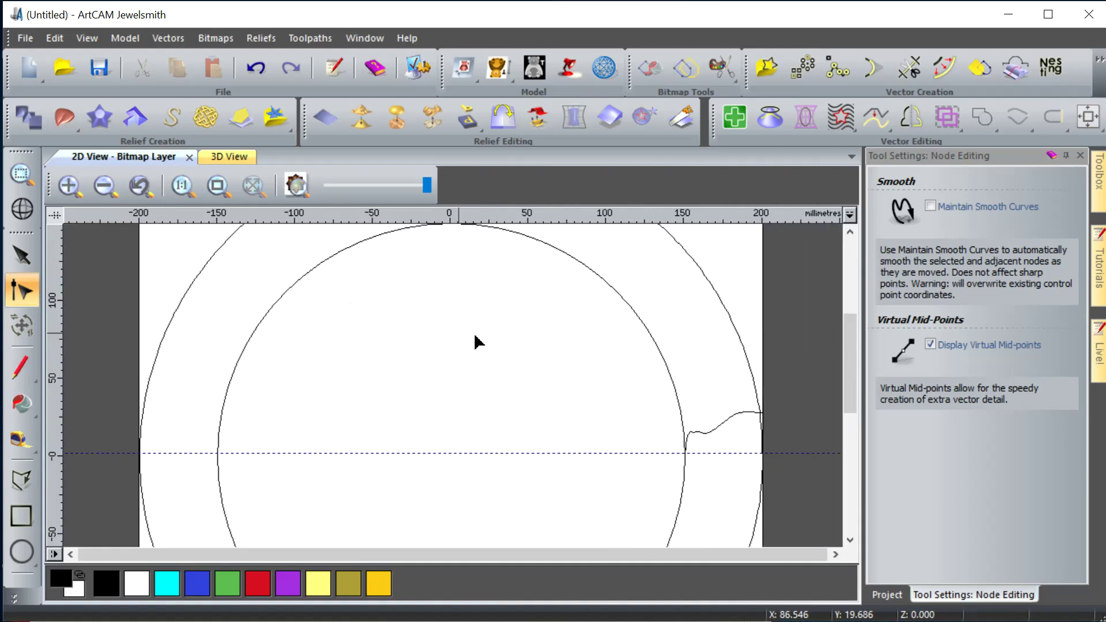
pyautogui.scroll(1, 804, 435)
pyautogui.scroll(1, 835, 398)
pyautogui.scroll(1, 815, 349)
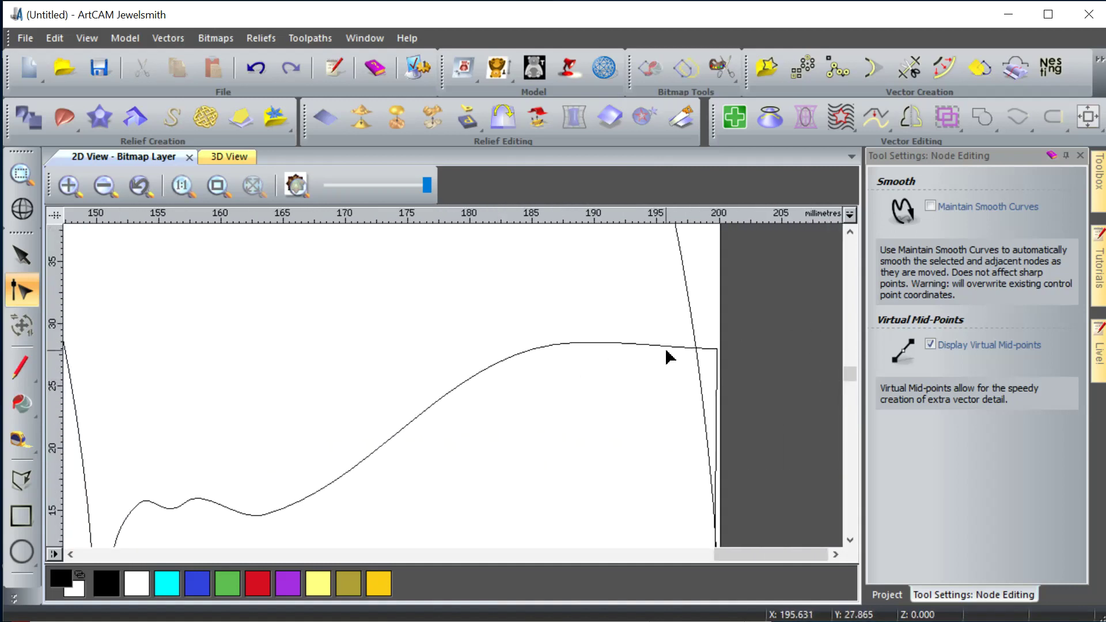
pyautogui.click(21, 551)
pyautogui.moveTo(660, 345); pyautogui.dragTo(704, 355)
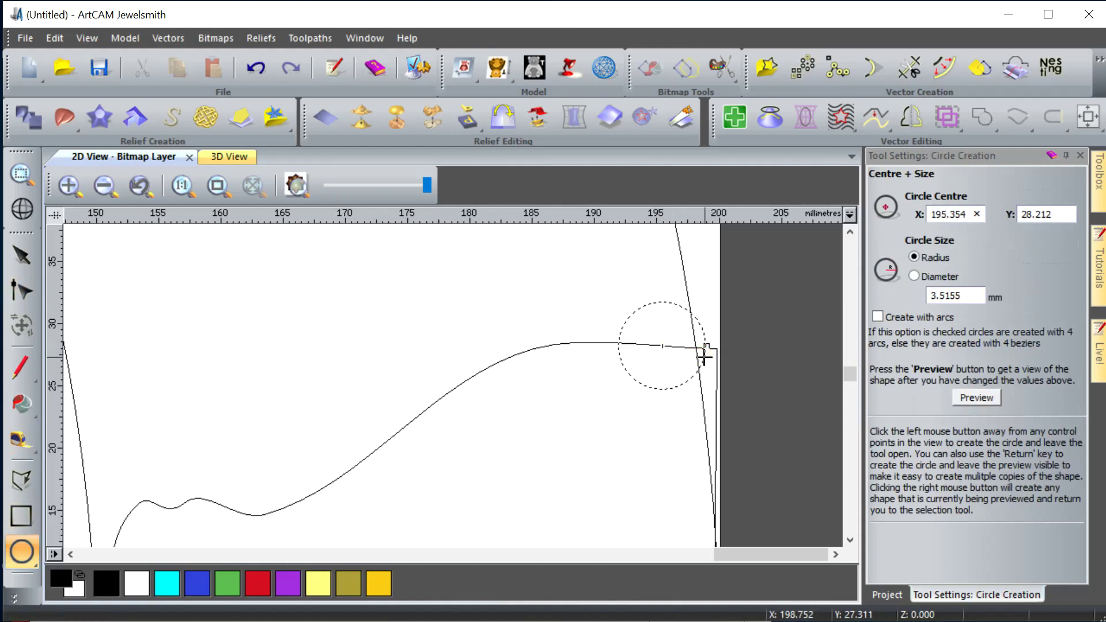
pyautogui.doubleClick(948, 296)
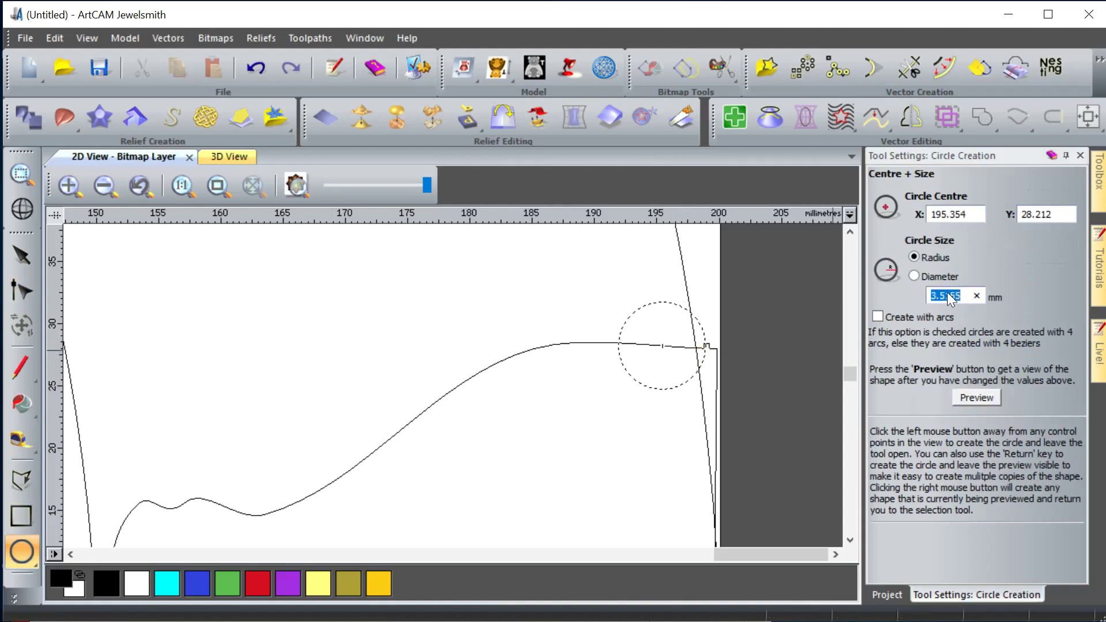
pyautogui.press('Tab')
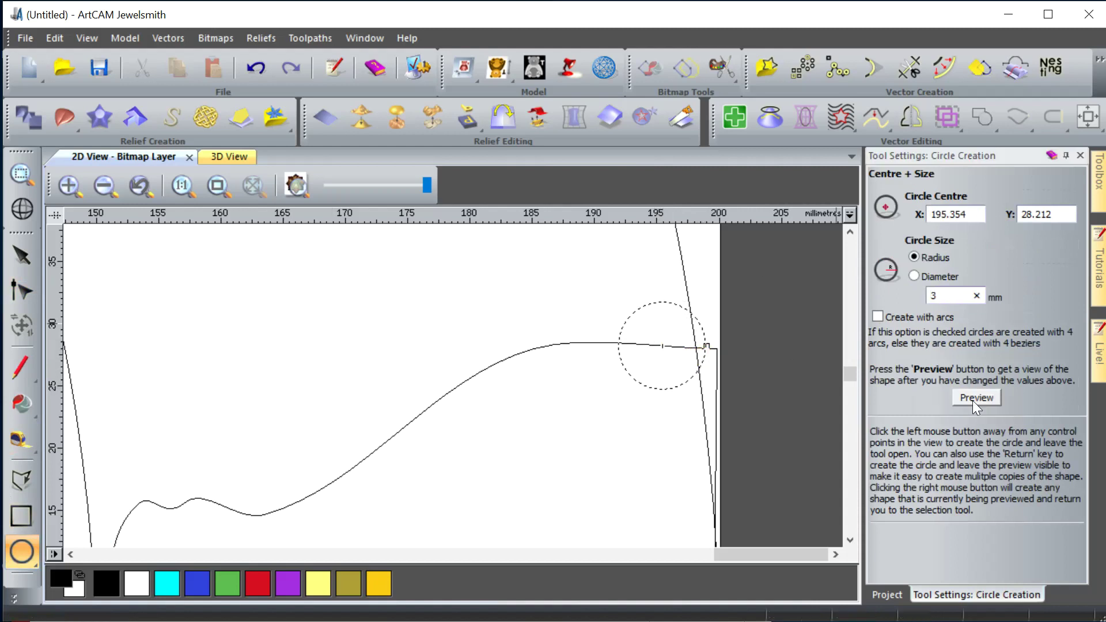
pyautogui.press('Return')
pyautogui.click(608, 311)
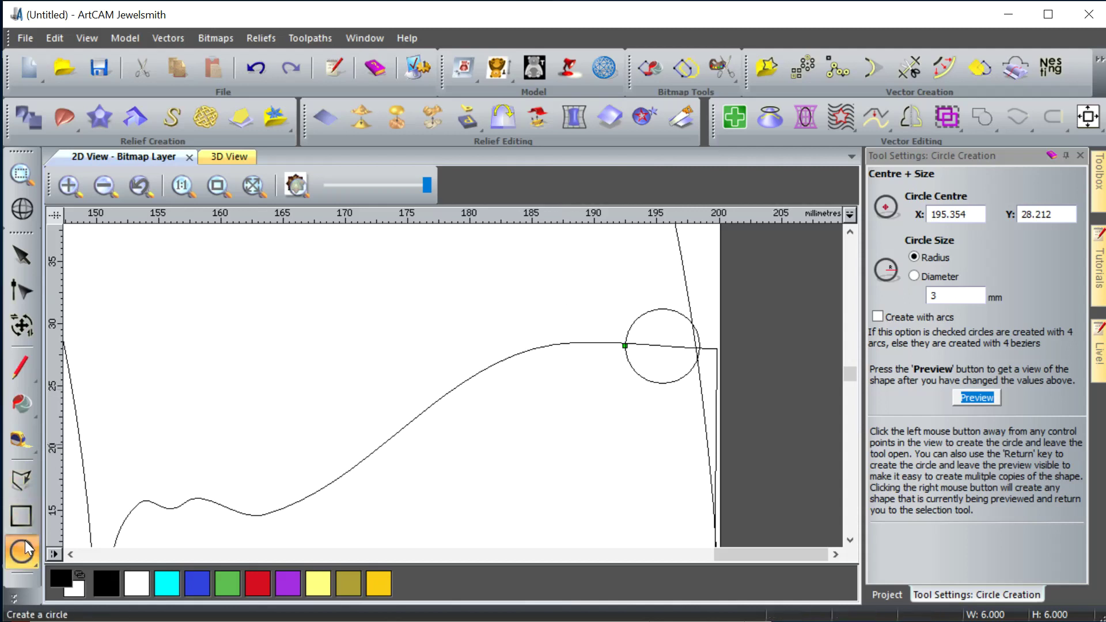
# Draw a flat horizontal ellipse about 27.7 mm wide and 6.1 mm high just above the sloping part of the profile.
pyautogui.click(30, 558)
pyautogui.click(92, 552)
pyautogui.scroll(-3, 596, 331)
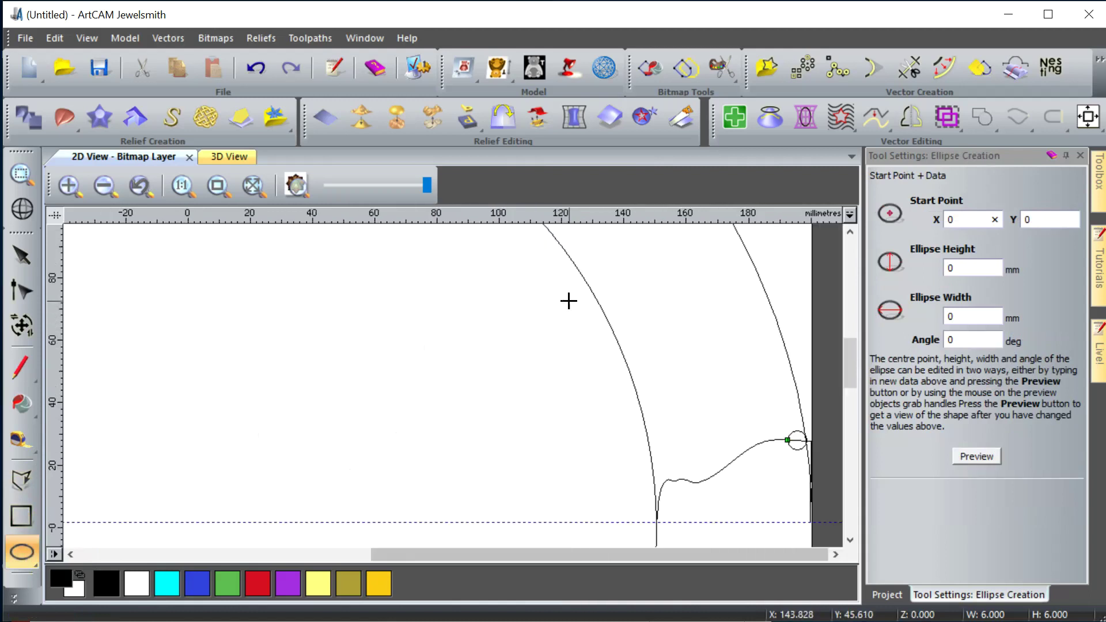
pyautogui.scroll(1, 758, 459)
pyautogui.moveTo(768, 340); pyautogui.dragTo(727, 348)
pyautogui.scroll(1, 702, 386)
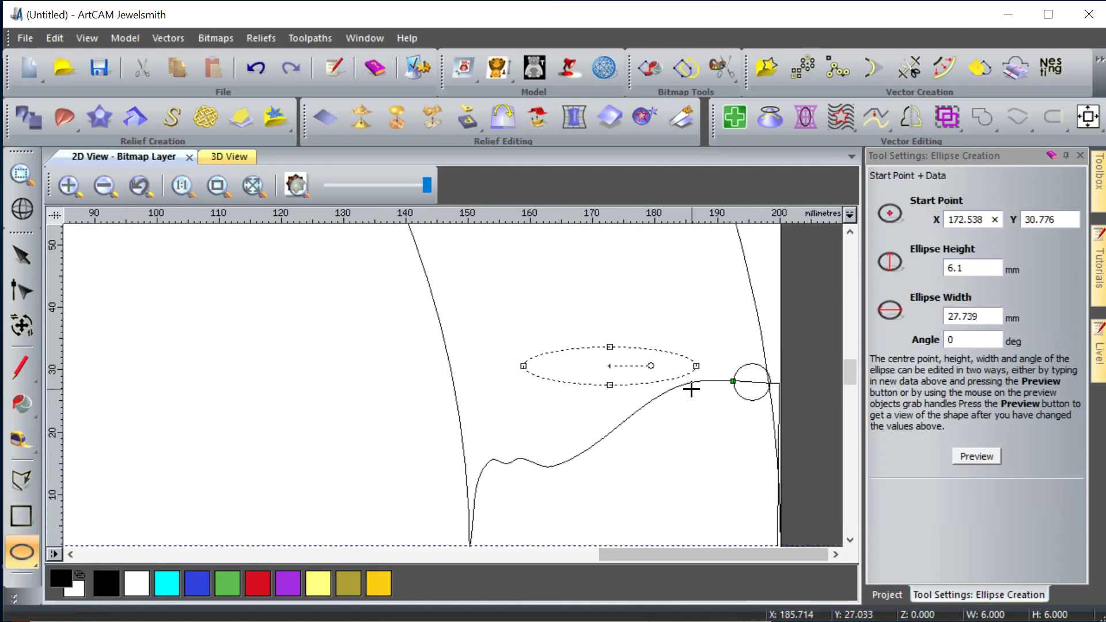
pyautogui.click(682, 326)
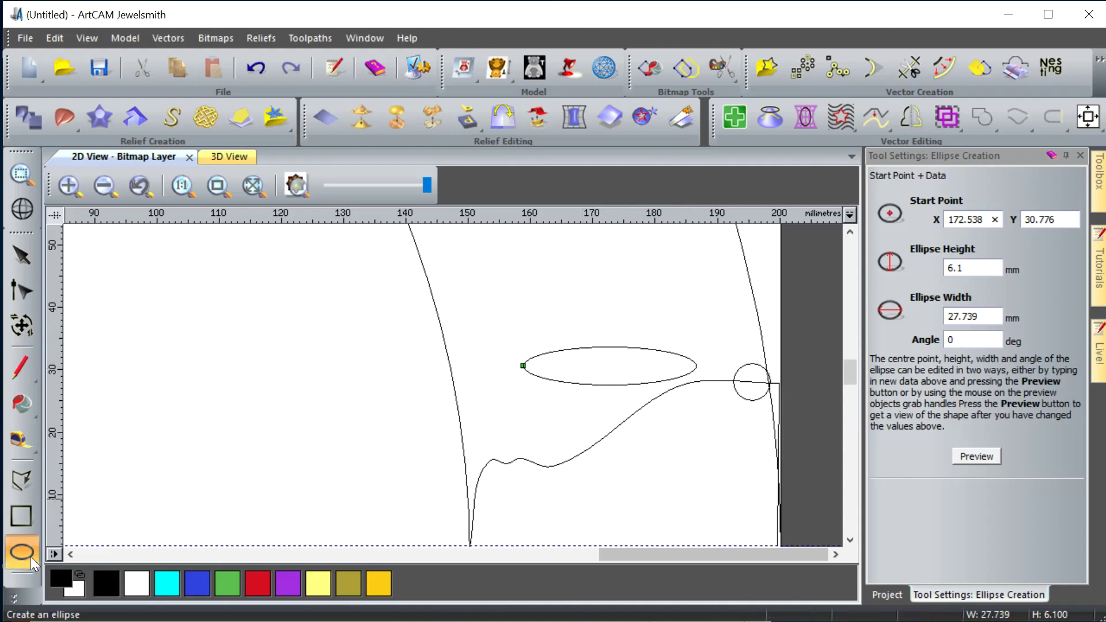
# Reshape the ellipse into a teardrop by adjusting its upper and lower curve handles so that it tapers toward the outer circle.
pyautogui.click(26, 292)
pyautogui.click(625, 347)
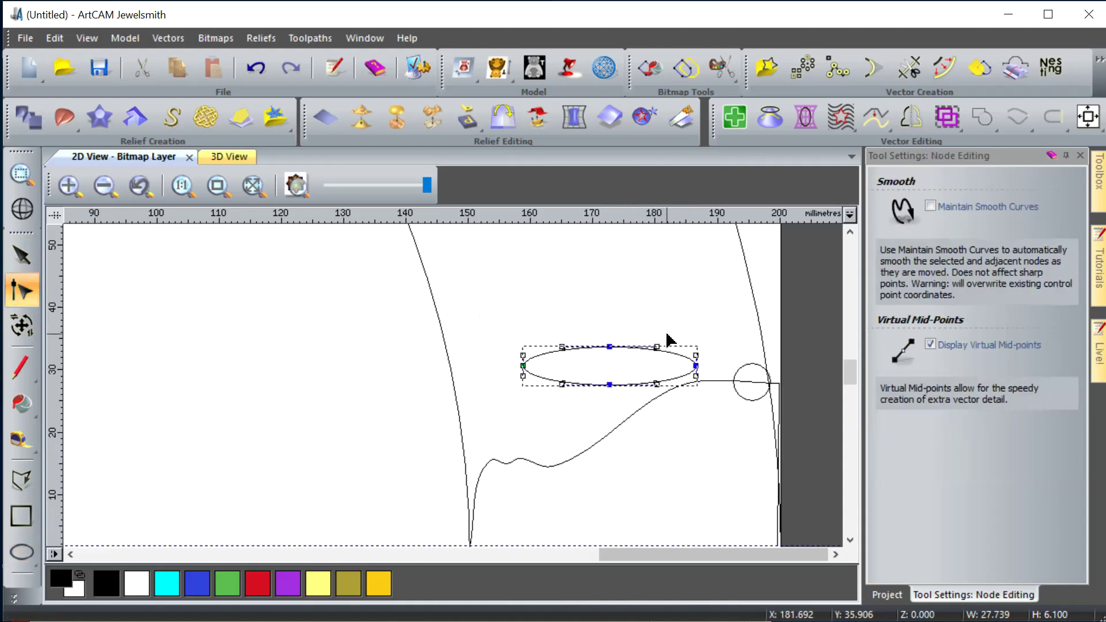
pyautogui.click(646, 352)
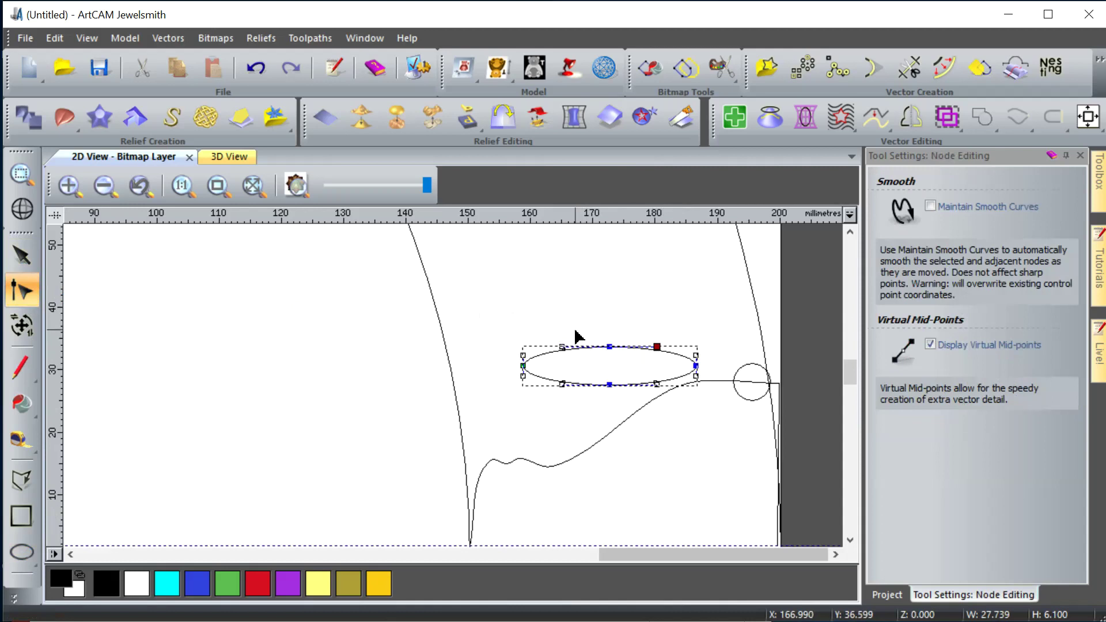
pyautogui.moveTo(576, 346); pyautogui.dragTo(569, 338)
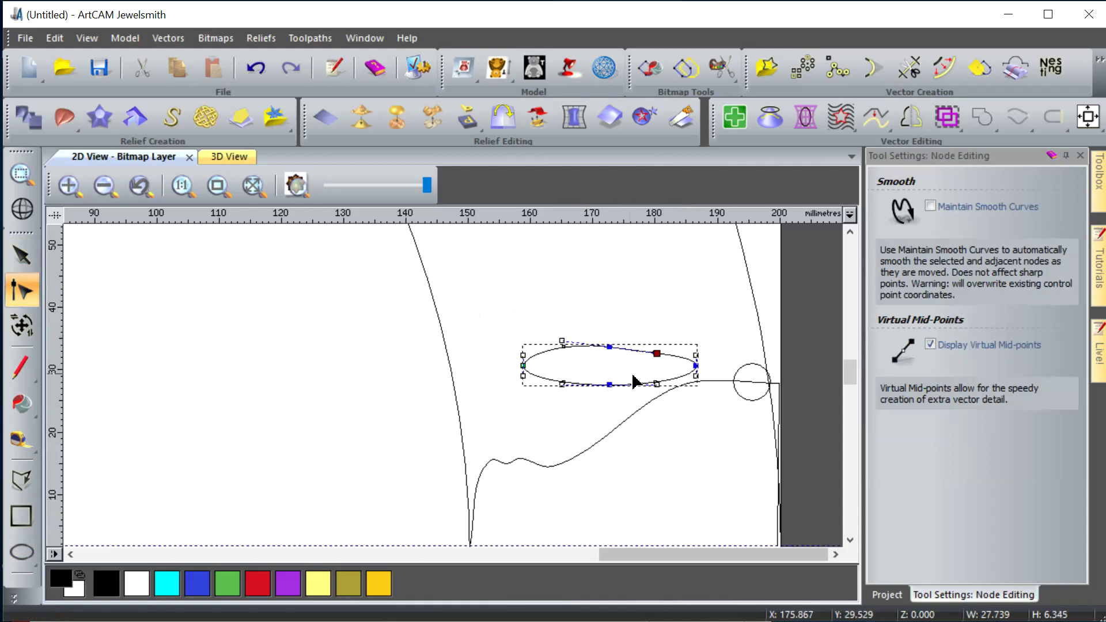
pyautogui.click(659, 386)
pyautogui.press('Up')
pyautogui.press('Up')
pyautogui.press('Up')
pyautogui.press('Up')
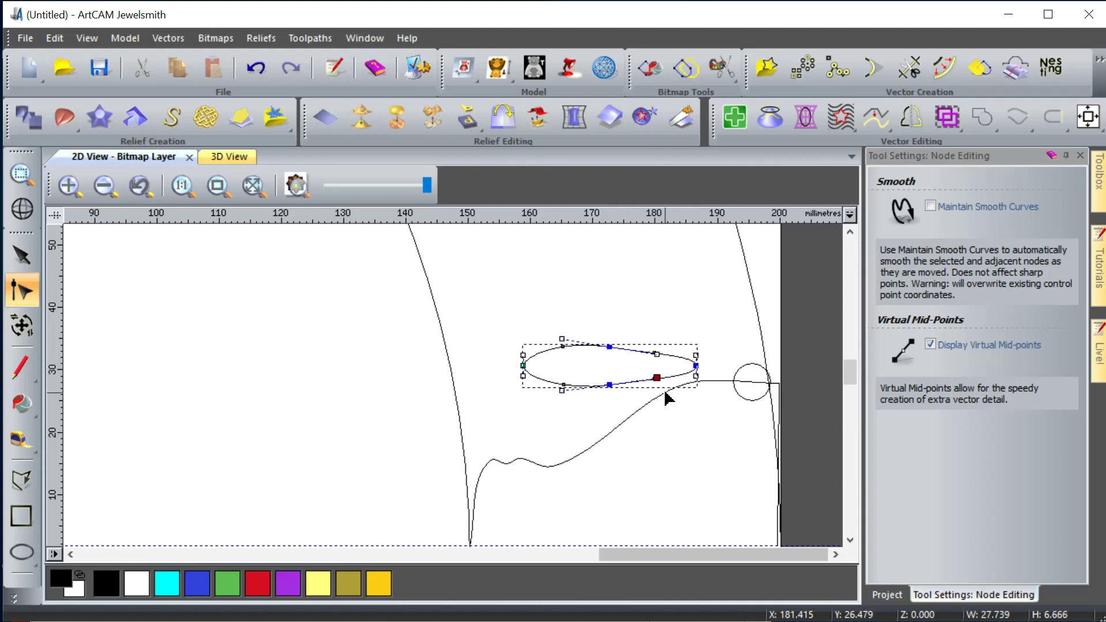
pyautogui.click(674, 410)
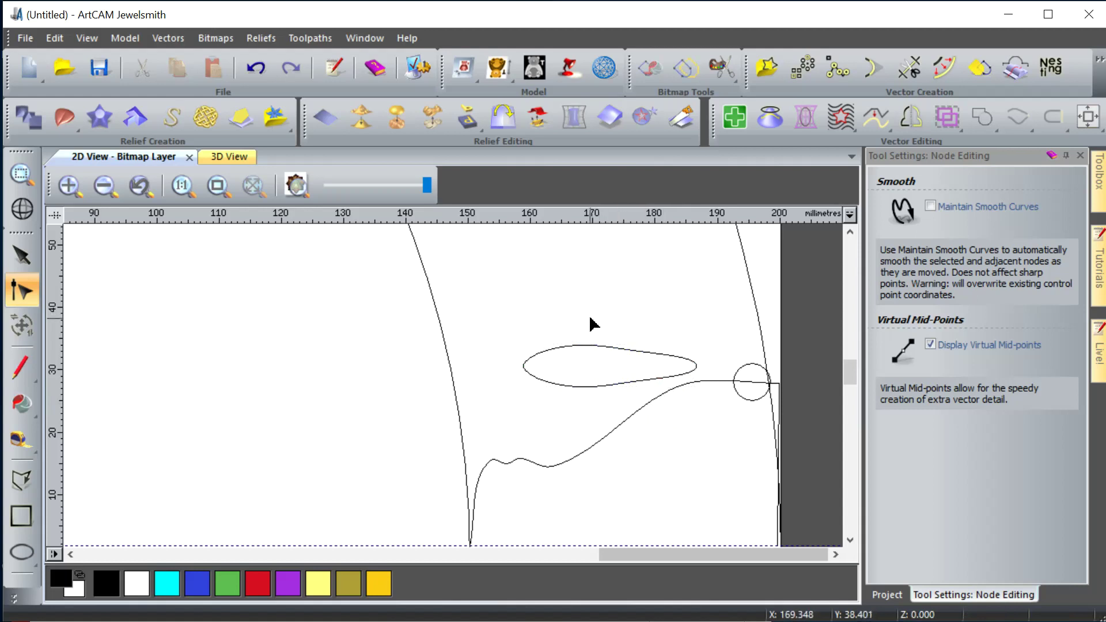
# Show the model from above in the 3D view and open the Extrude relief tool.
pyautogui.scroll(-1, 590, 321)
pyautogui.scroll(-1, 481, 349)
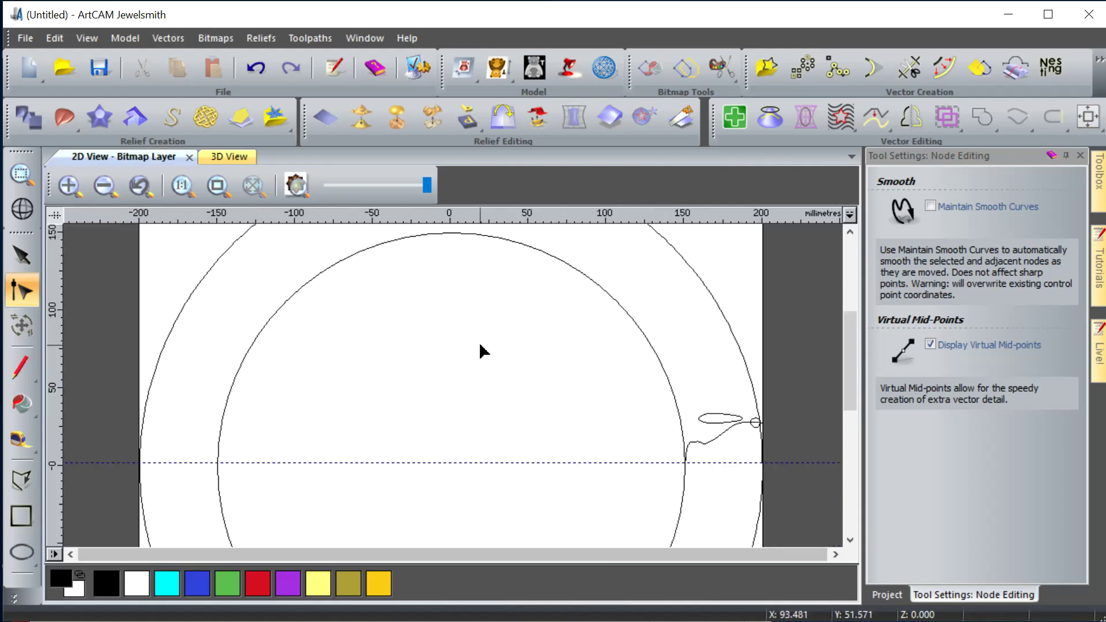
pyautogui.scroll(-1, 481, 350)
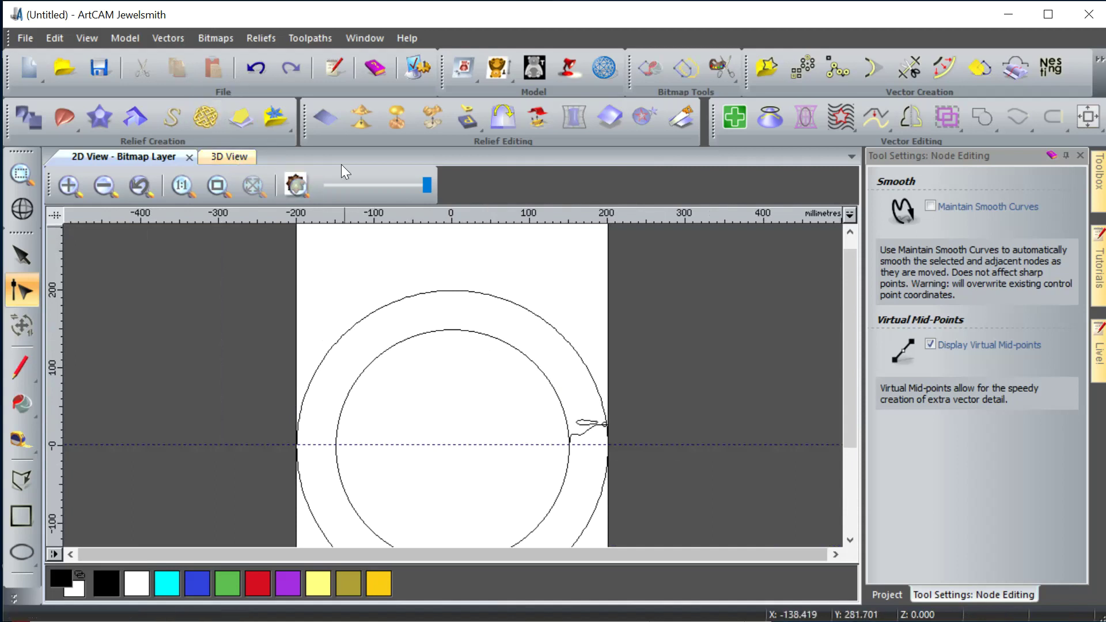
pyautogui.click(228, 156)
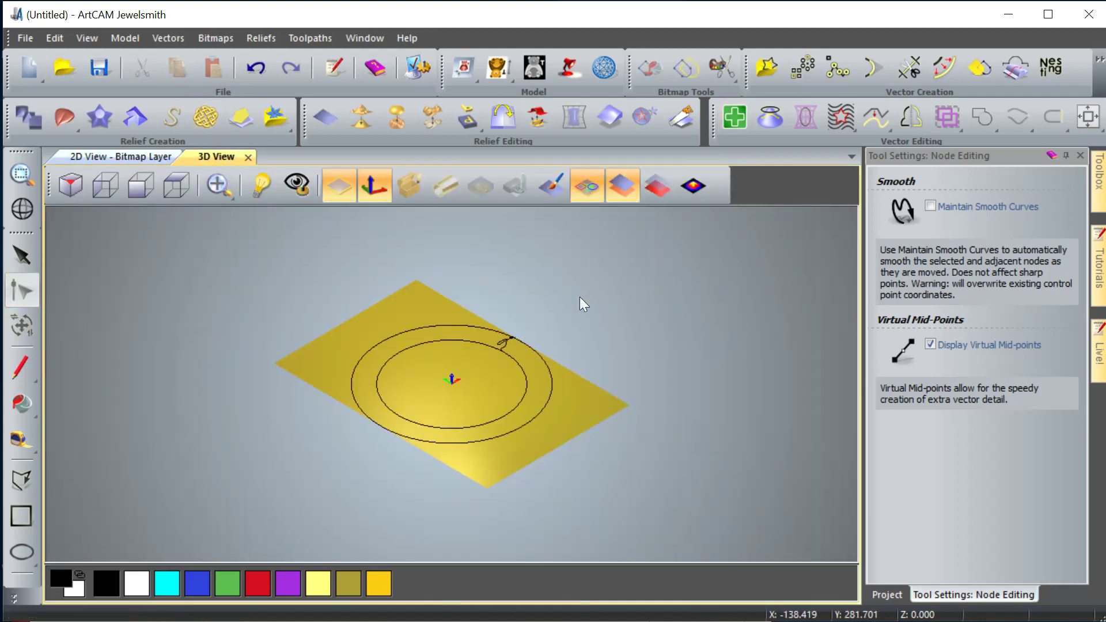
pyautogui.click(179, 183)
pyautogui.scroll(5, 563, 366)
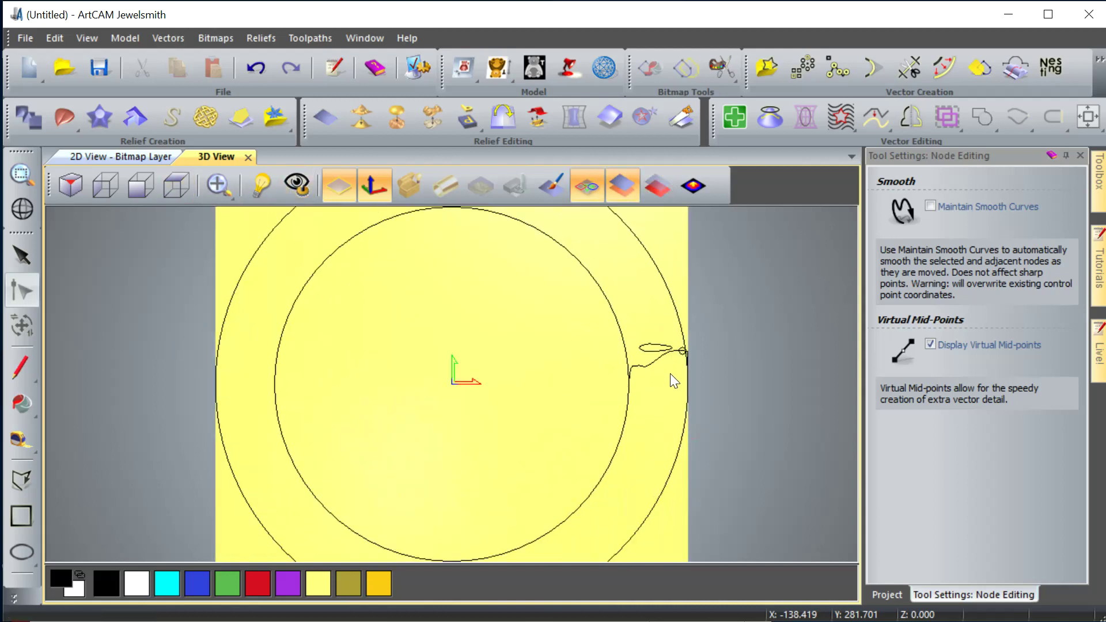
pyautogui.click(75, 128)
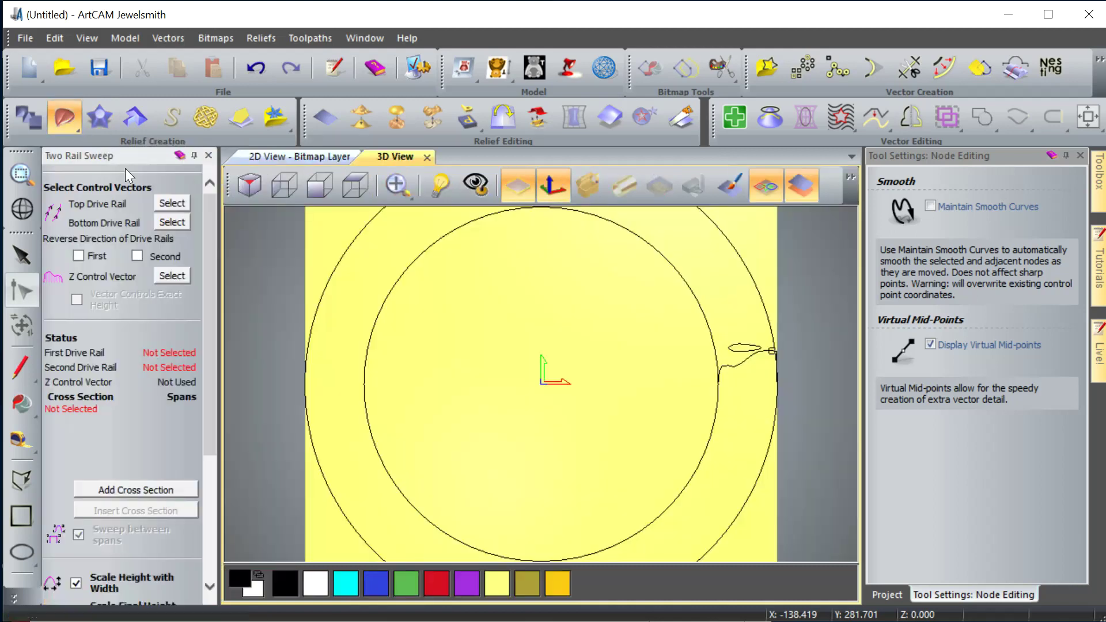
pyautogui.moveTo(78, 133)
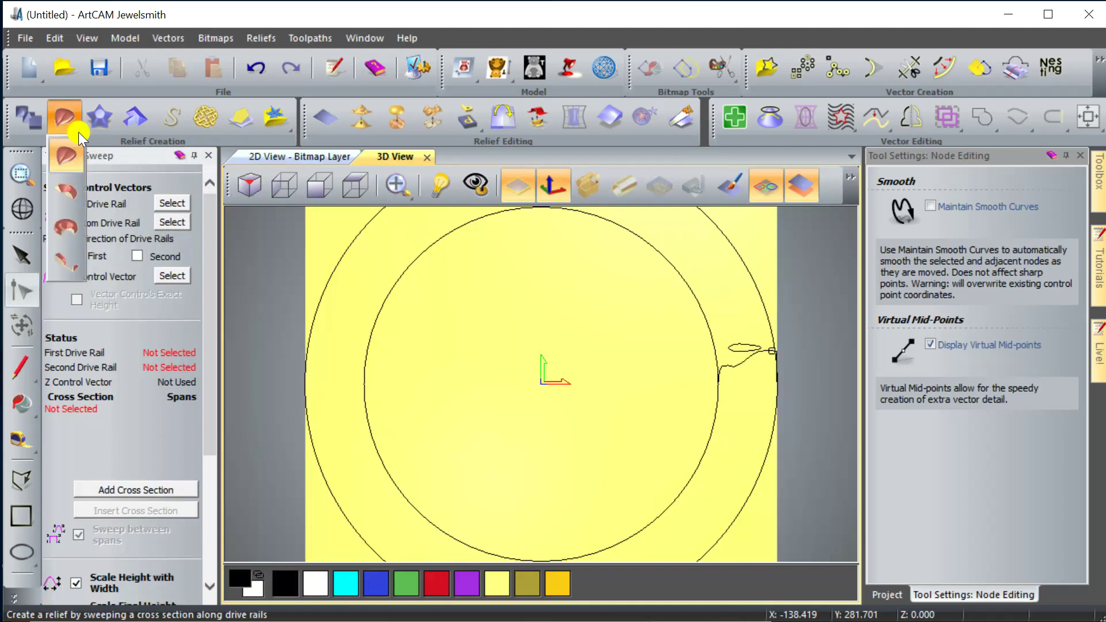
pyautogui.click(66, 178)
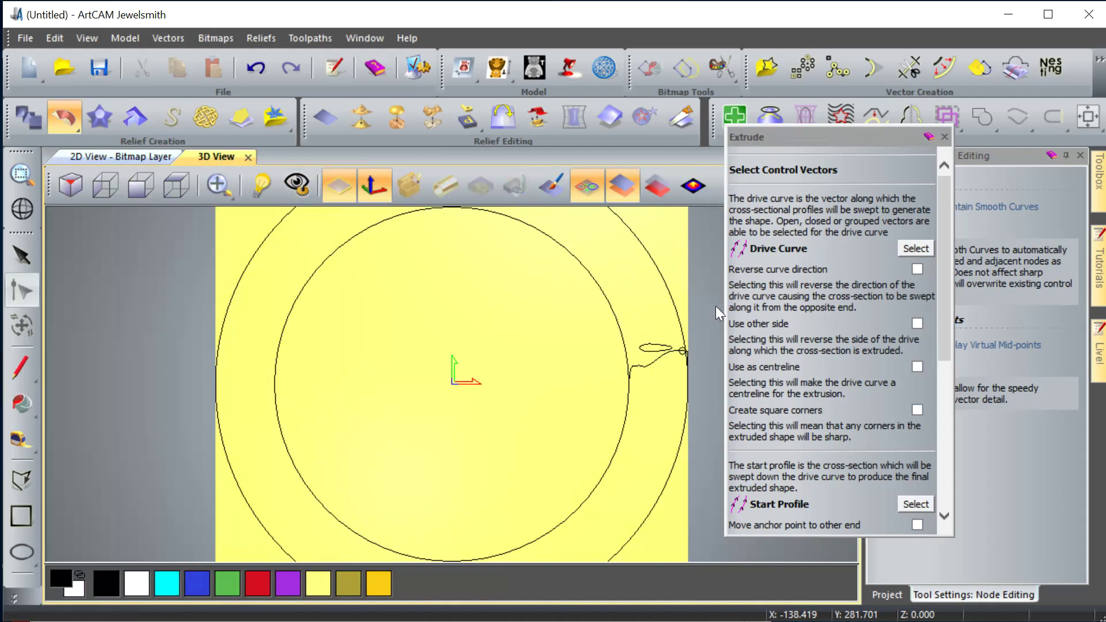
# Assign the inner circle as the extrusion's drive curve and the wavy cross-section vector as its start profile.
pyautogui.click(21, 256)
pyautogui.click(617, 322)
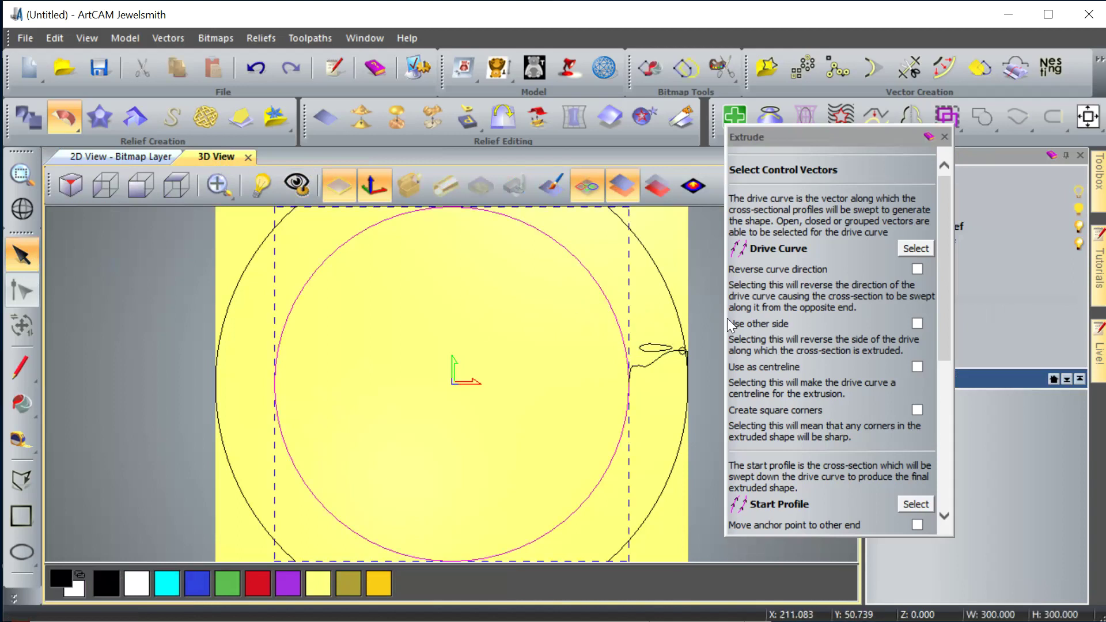
pyautogui.scroll(-3, 838, 333)
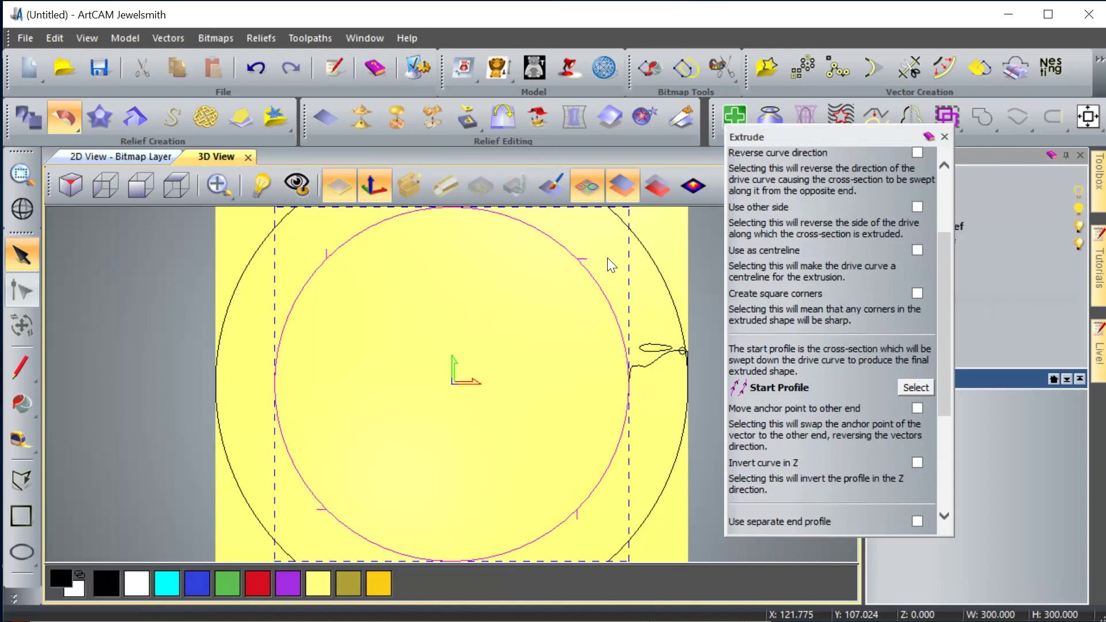
pyautogui.click(654, 365)
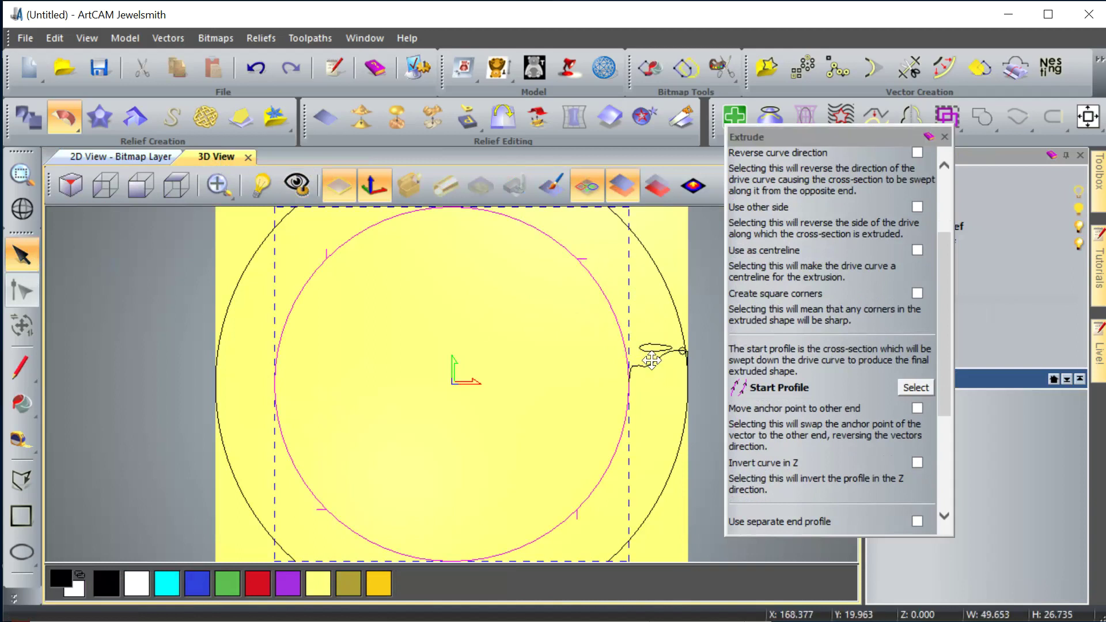
pyautogui.click(902, 388)
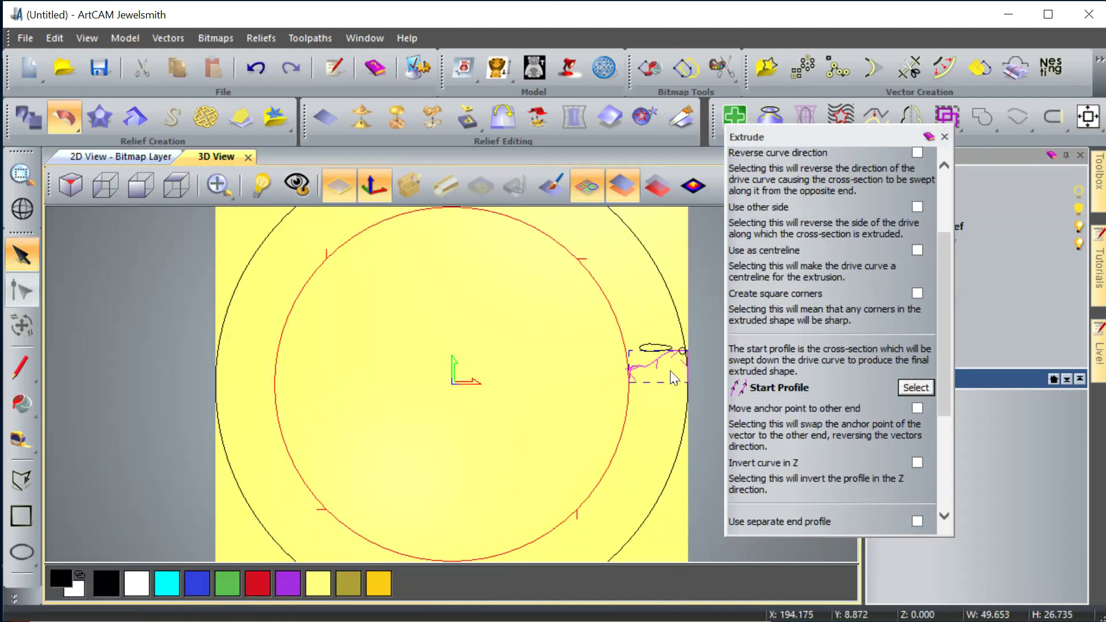
pyautogui.scroll(-2, 654, 406)
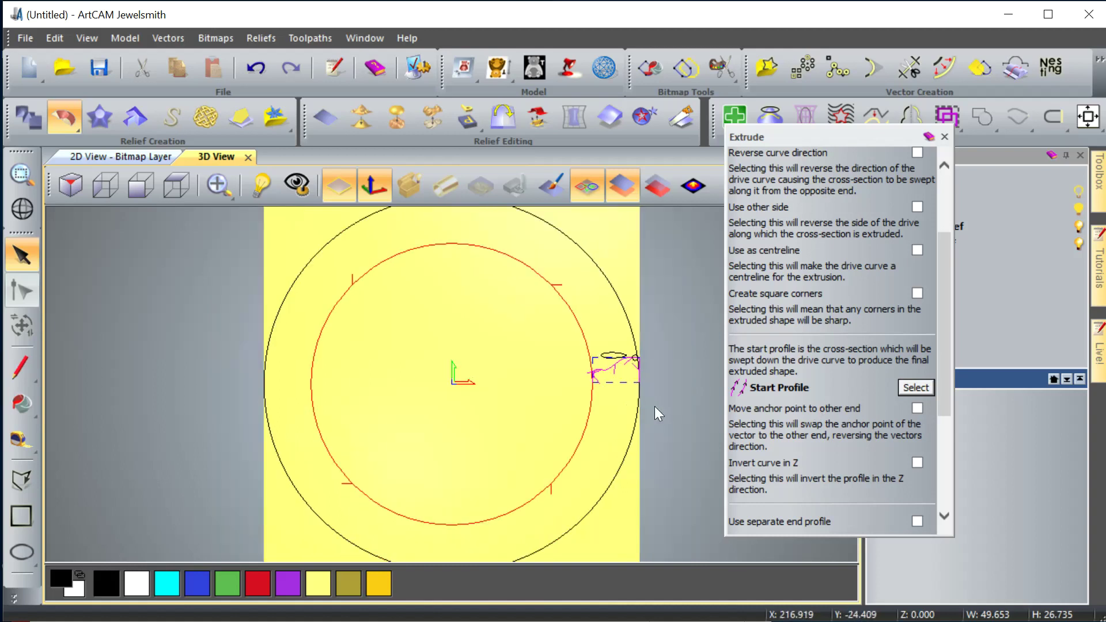
pyautogui.scroll(-3, 848, 475)
# Calculate the extruded ring relief with the Add combine mode, close the tool and inspect the frame in the isometric view.
pyautogui.click(829, 520)
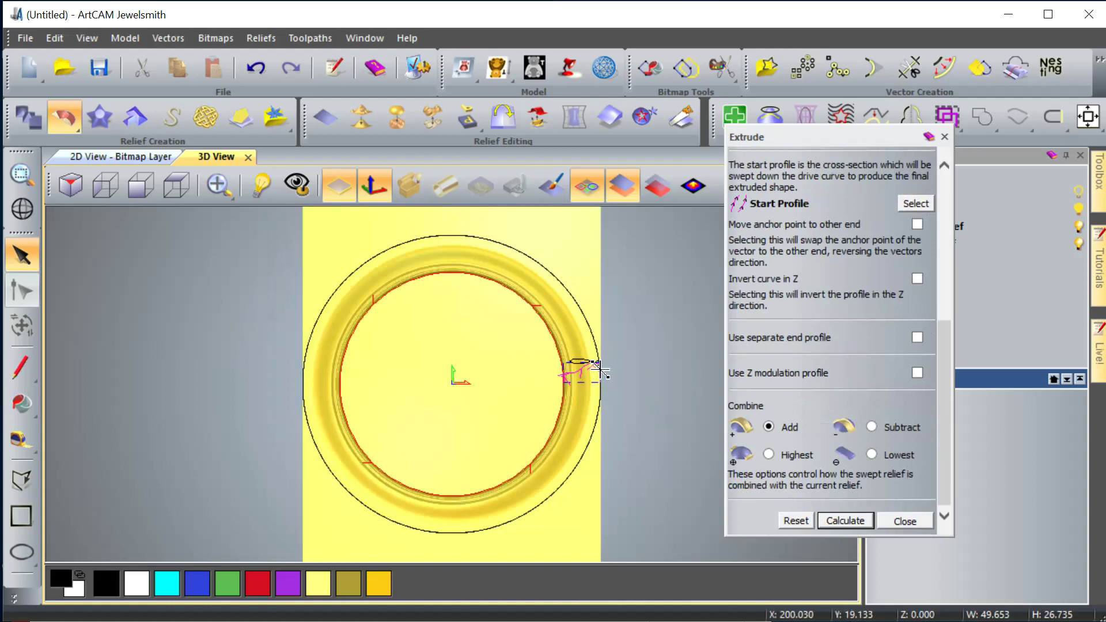
pyautogui.scroll(2, 620, 396)
pyautogui.scroll(-1, 620, 391)
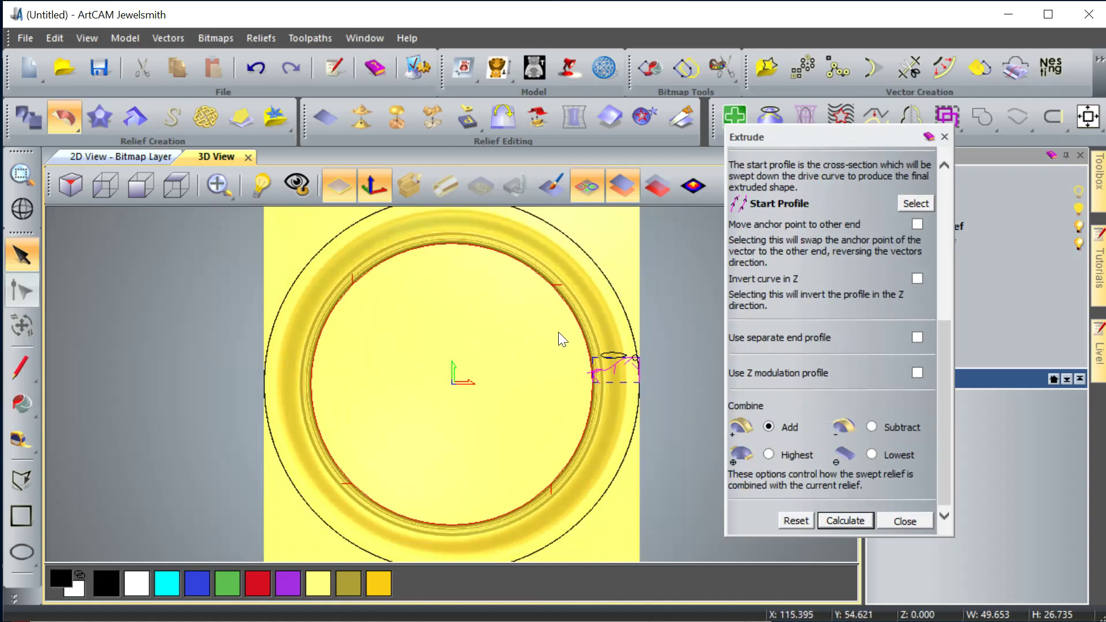
pyautogui.click(910, 521)
pyautogui.click(421, 336)
pyautogui.click(71, 186)
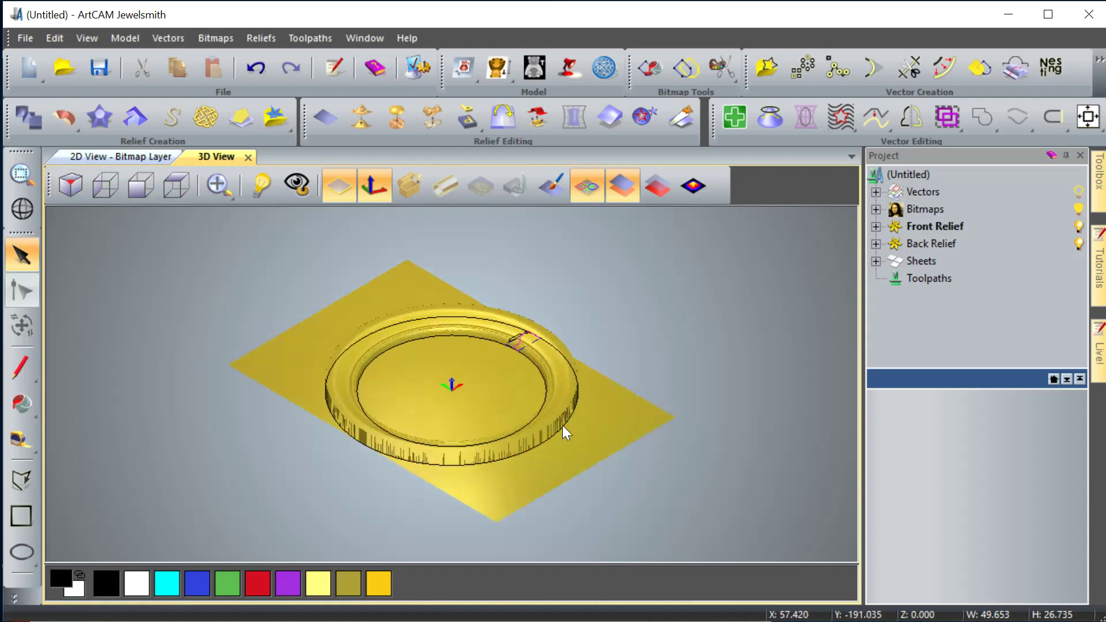
pyautogui.scroll(2, 563, 426)
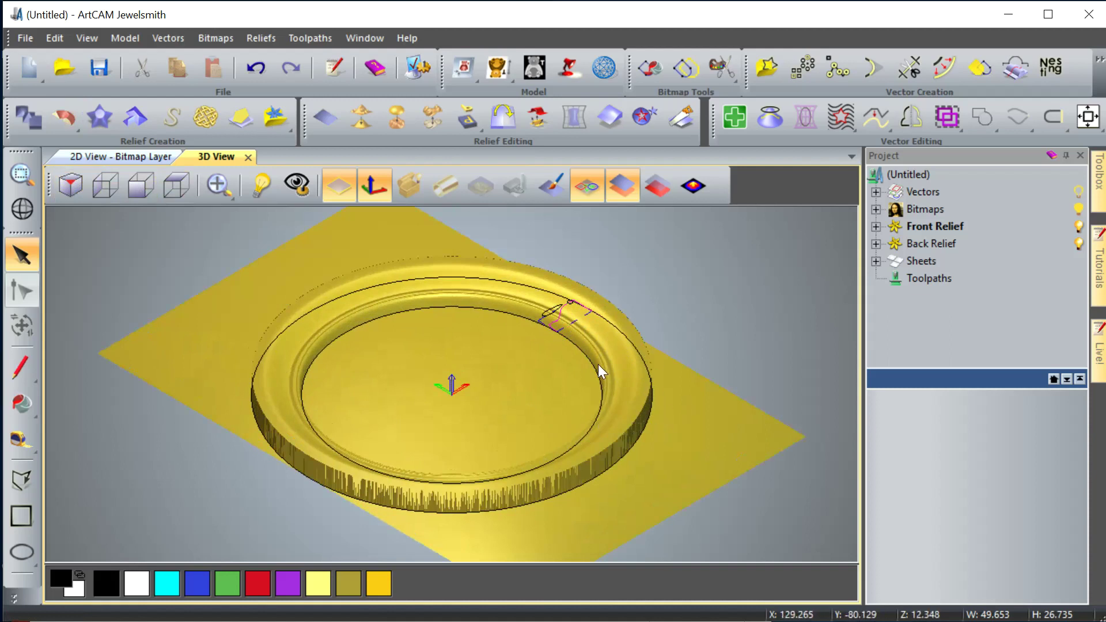
# Show the model from above, select the small circle by the outer edge and start a Rotate Copy of it.
pyautogui.click(177, 185)
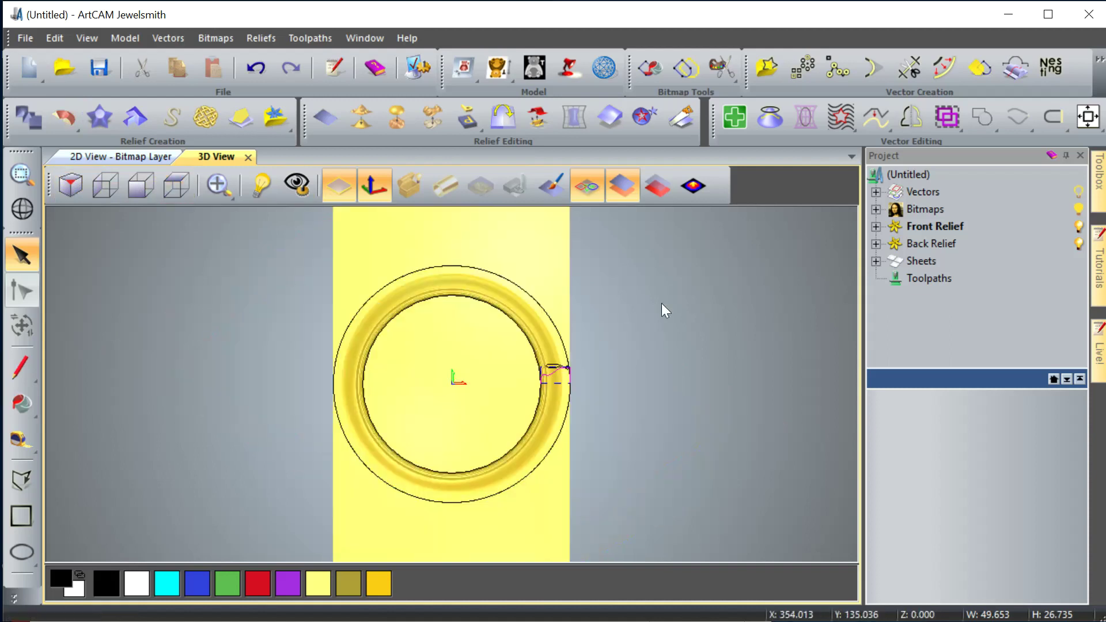
pyautogui.scroll(3, 664, 368)
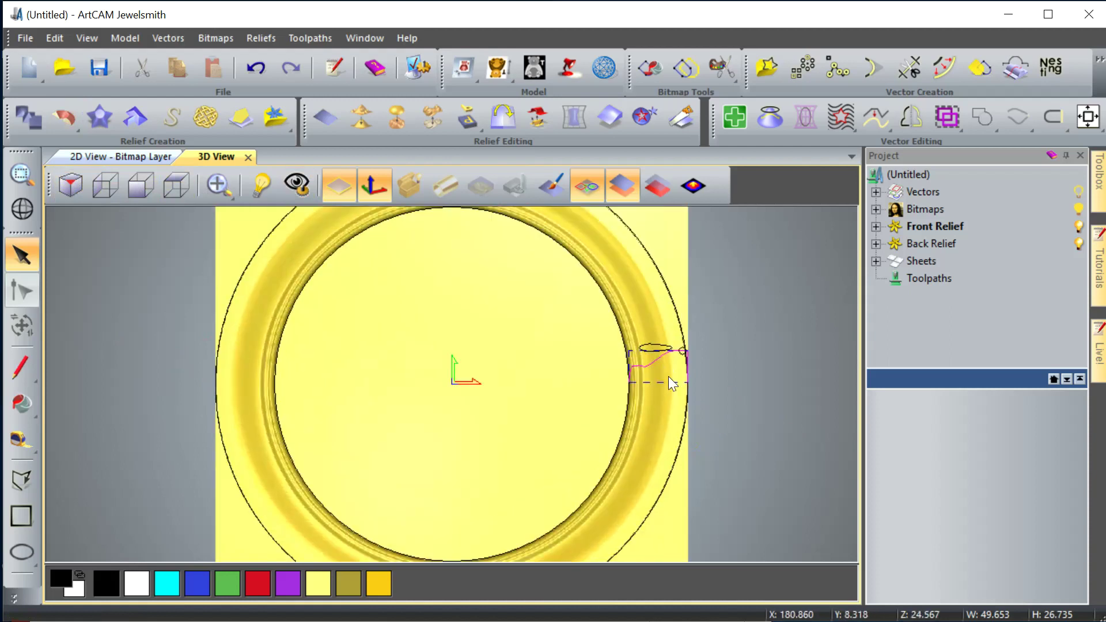
pyautogui.scroll(1, 734, 375)
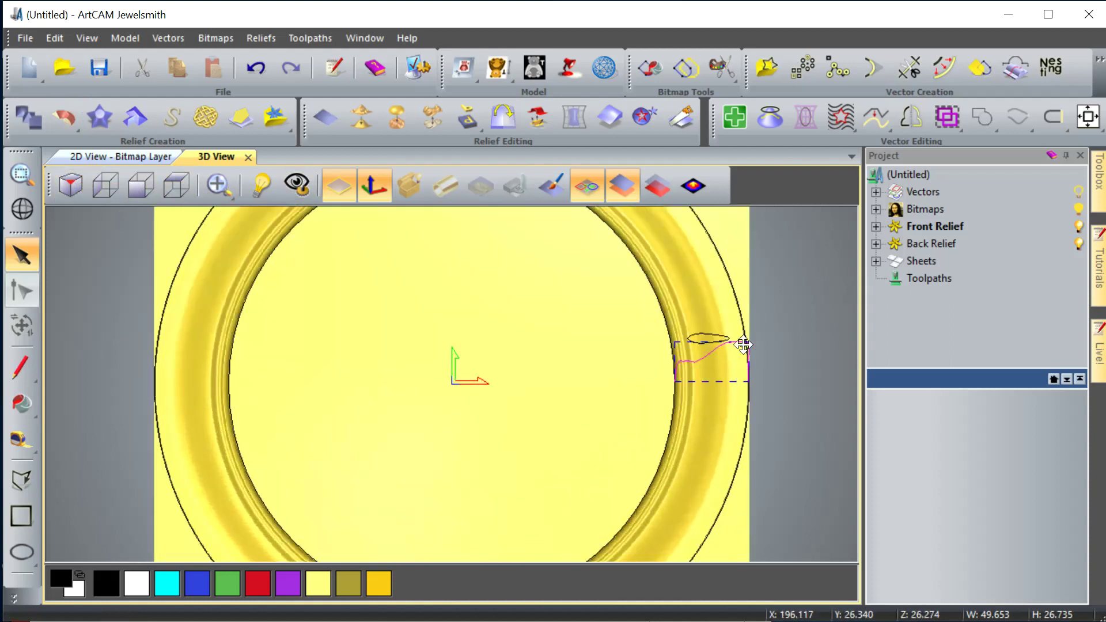
pyautogui.moveTo(745, 335); pyautogui.dragTo(728, 359)
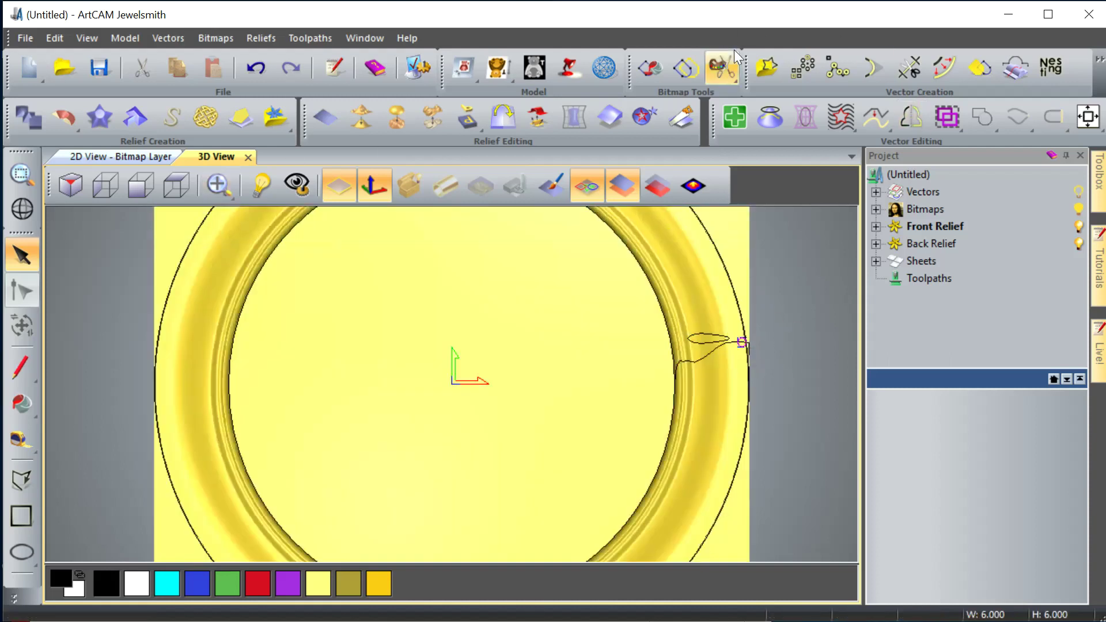
pyautogui.click(808, 64)
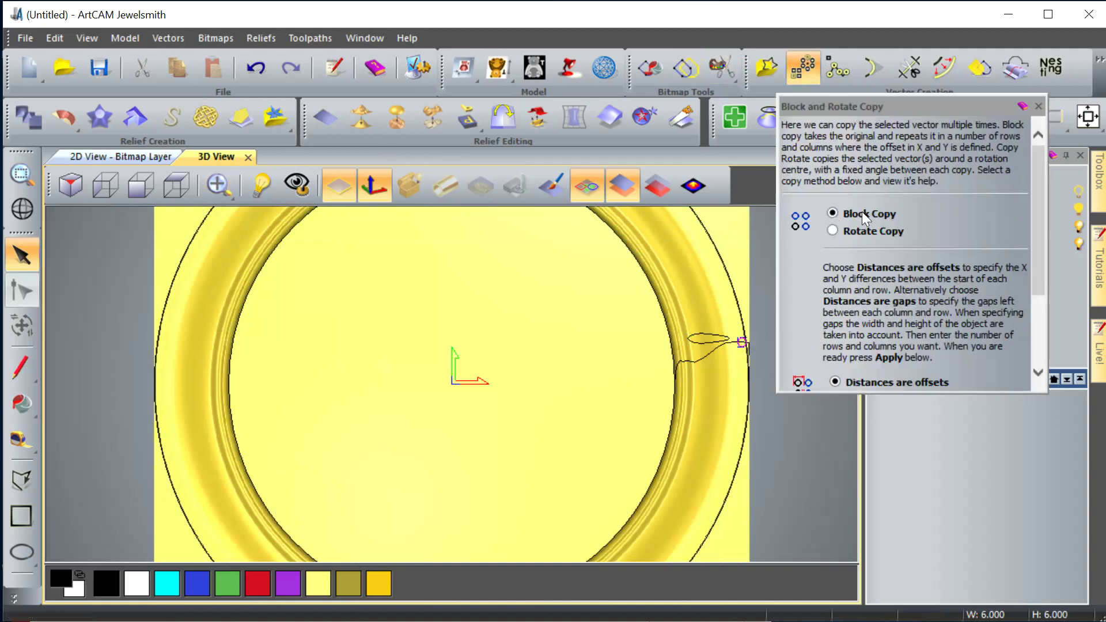
pyautogui.click(833, 230)
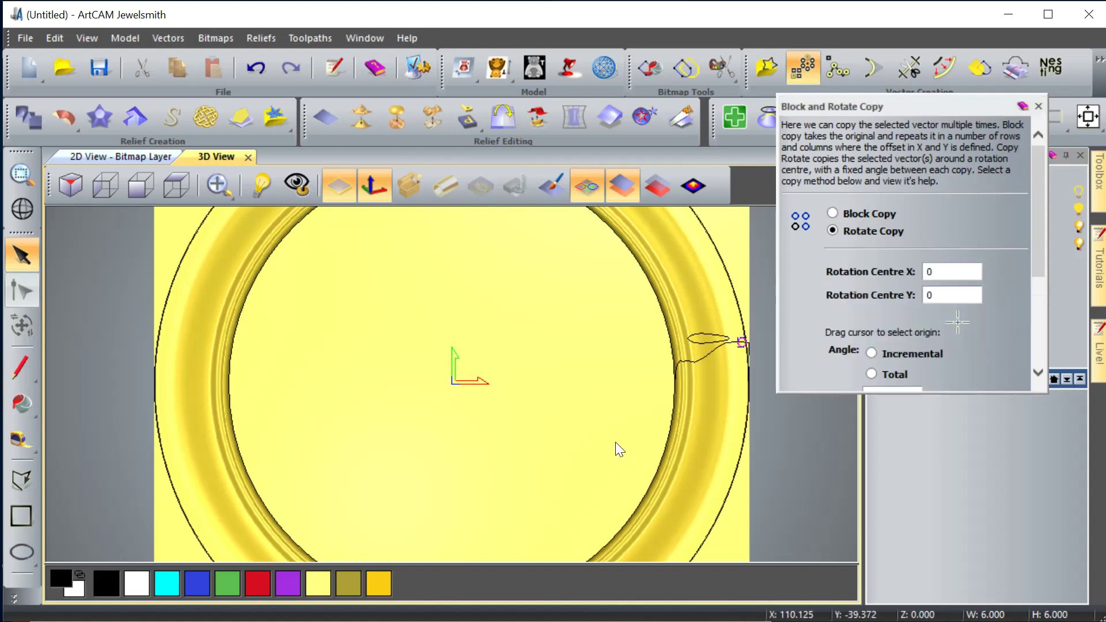
# Try rotate-copying the small circle around centre 0, 0 with 250 objects at 15 degrees, and undo the copies.
pyautogui.scroll(-1, 641, 410)
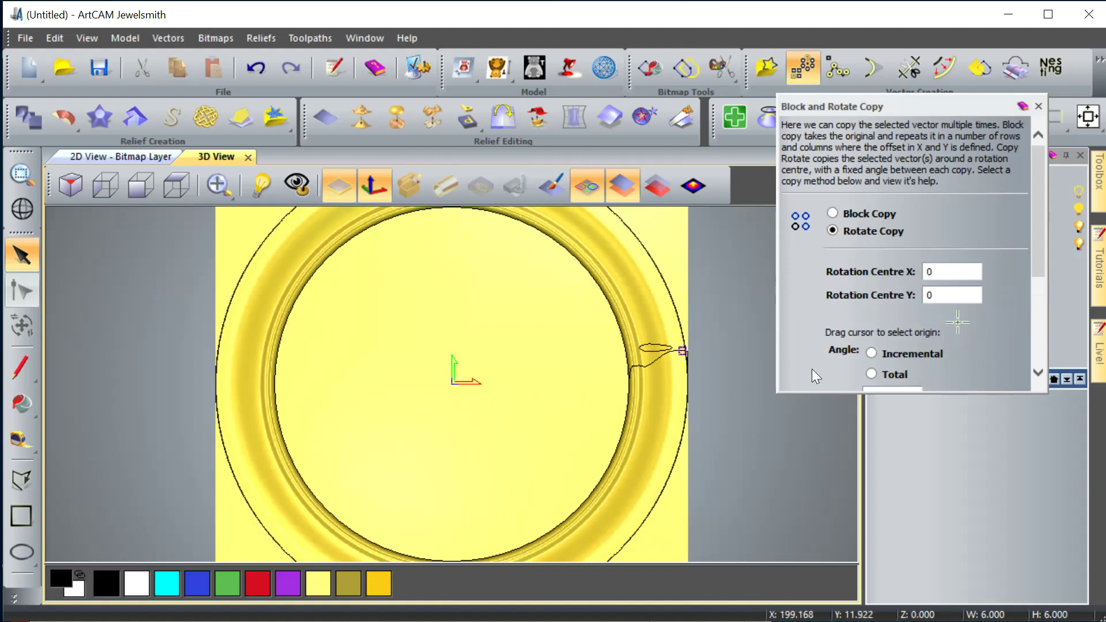
pyautogui.scroll(-2, 882, 334)
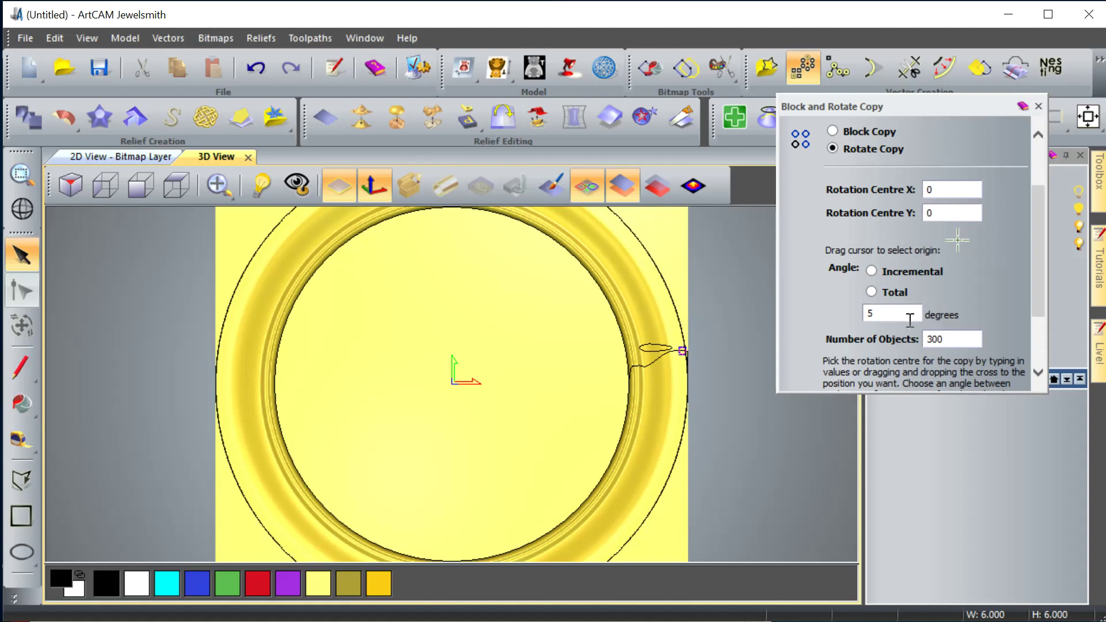
pyautogui.click(945, 339)
pyautogui.doubleClick(933, 340)
pyautogui.write('250')
pyautogui.click(874, 314)
pyautogui.write('15')
pyautogui.scroll(-3, 918, 350)
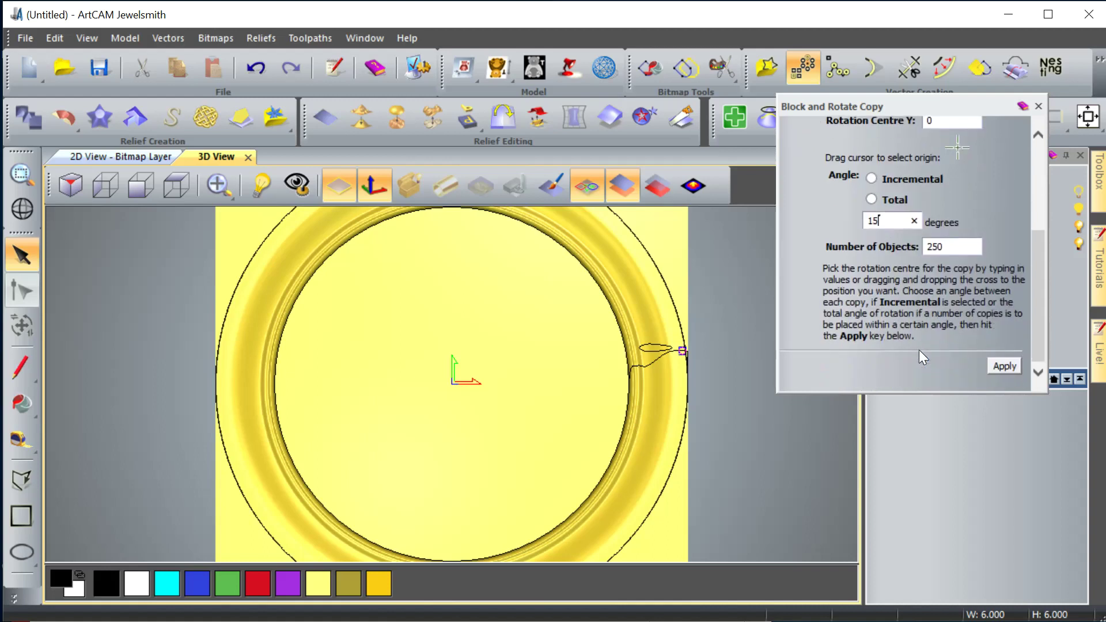
pyautogui.click(1005, 366)
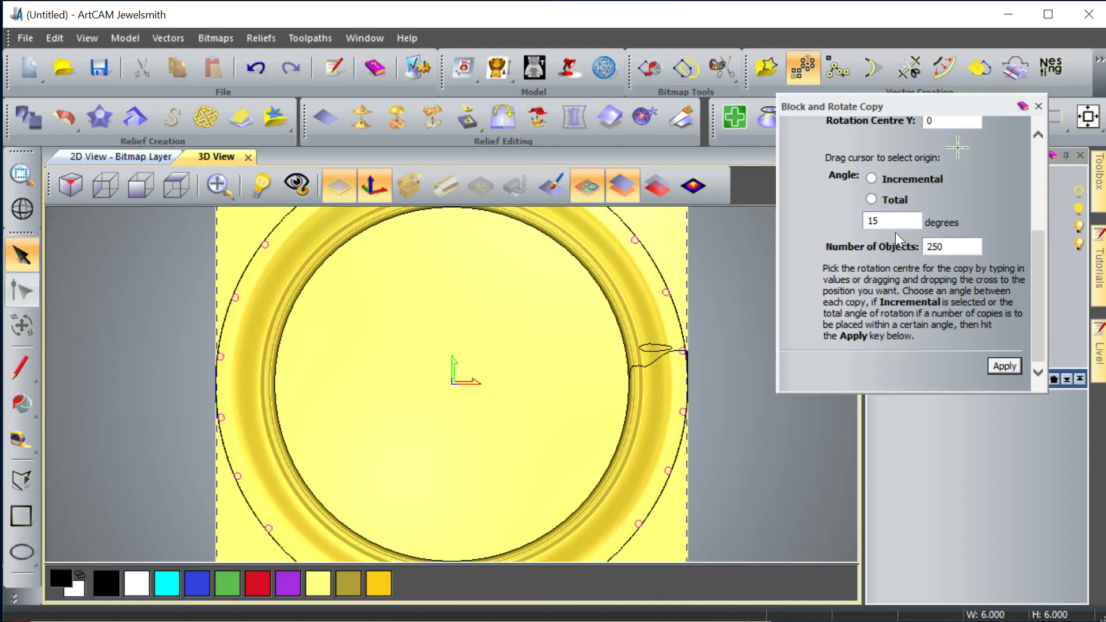
pyautogui.click(863, 220)
pyautogui.hotkey('ctrl', 'z')
# Try the rotate copy of the small circle with 250 objects at 10 degrees, and undo the copies.
pyautogui.doubleClick(876, 221)
pyautogui.press('BackSpace')
pyautogui.write('10')
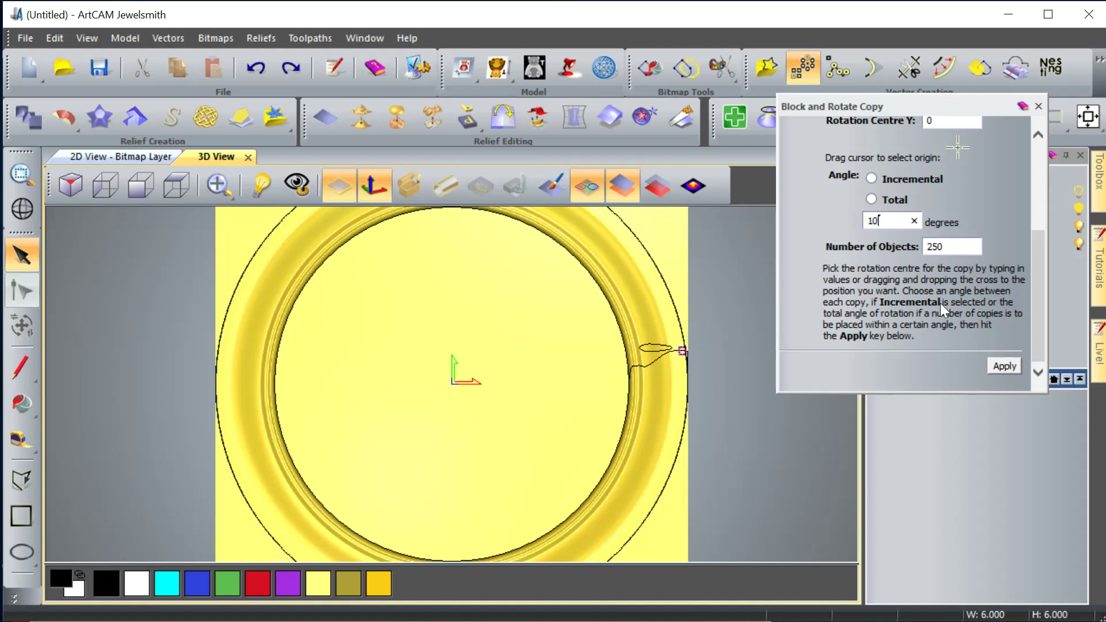
pyautogui.click(1003, 367)
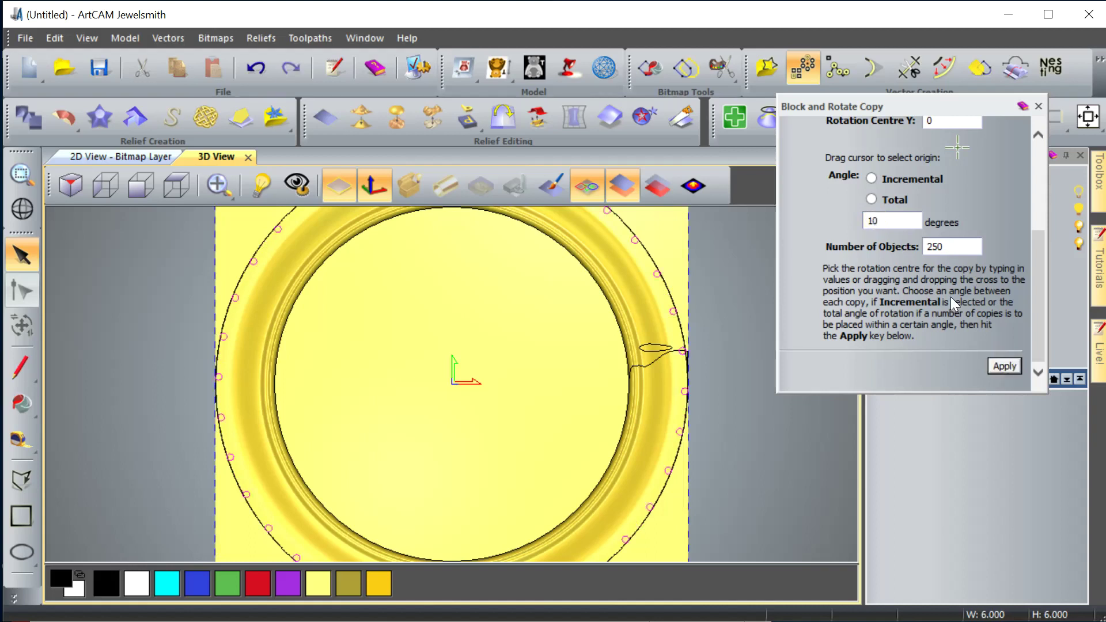
pyautogui.doubleClick(869, 221)
pyautogui.hotkey('ctrl', 'z')
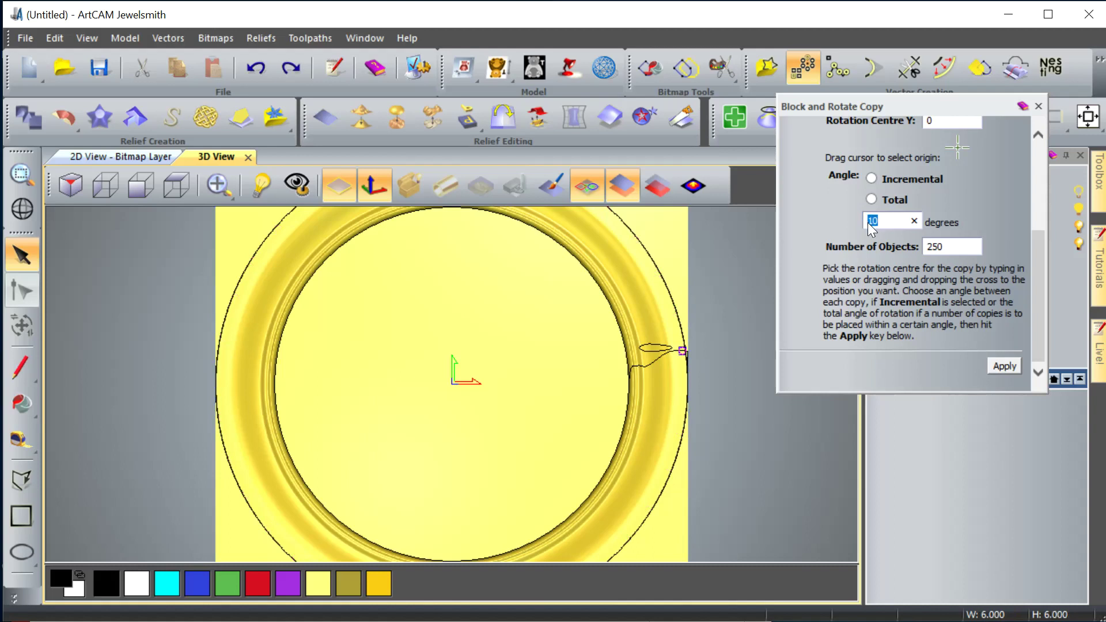
# Try the rotate copy of the small circle with 60 objects at 5 degrees.
pyautogui.write('5')
pyautogui.doubleClick(949, 247)
pyautogui.write('60')
pyautogui.click(1004, 366)
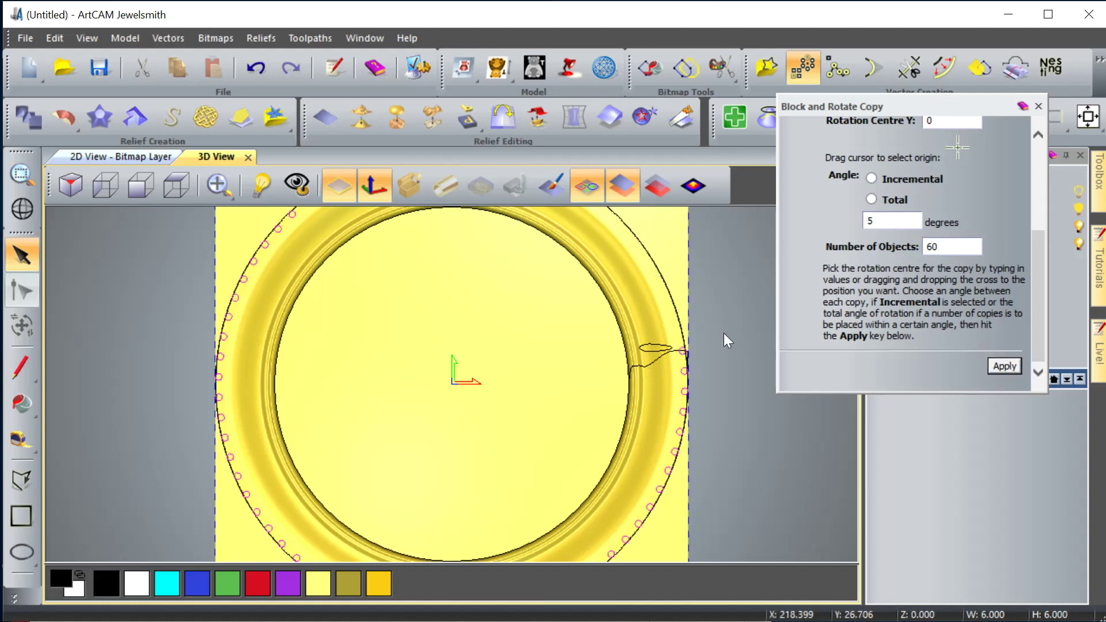
# Set the rotate copy to 160 objects at an angle of 3 degrees and apply it to the small circle.
pyautogui.click(926, 248)
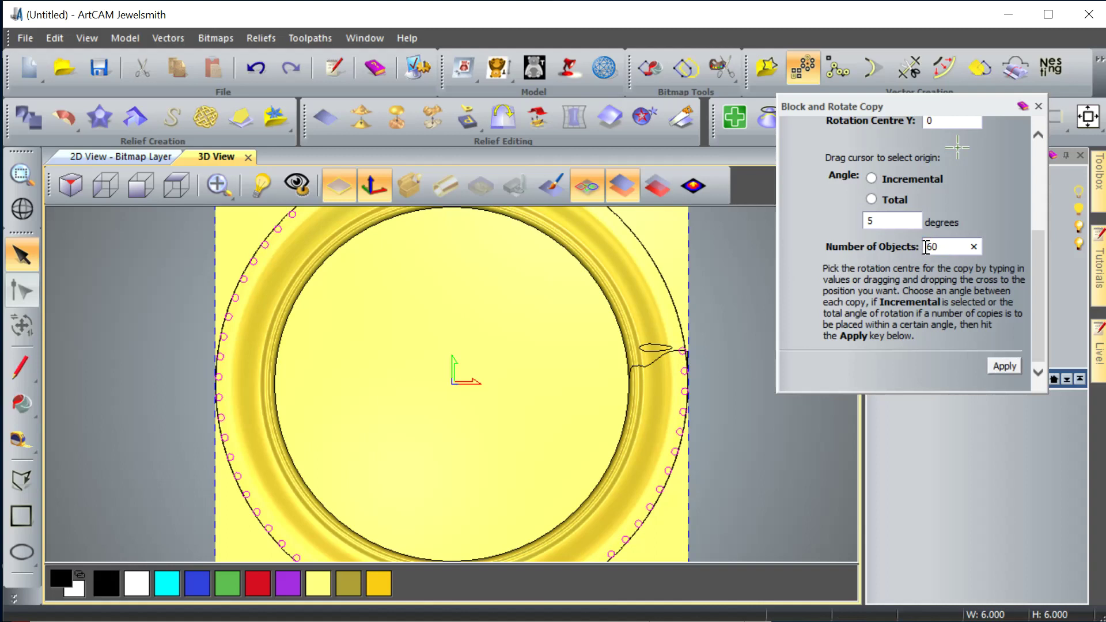
pyautogui.write('15')
pyautogui.scroll(-2, 689, 427)
pyautogui.press('Delete')
pyautogui.write('6')
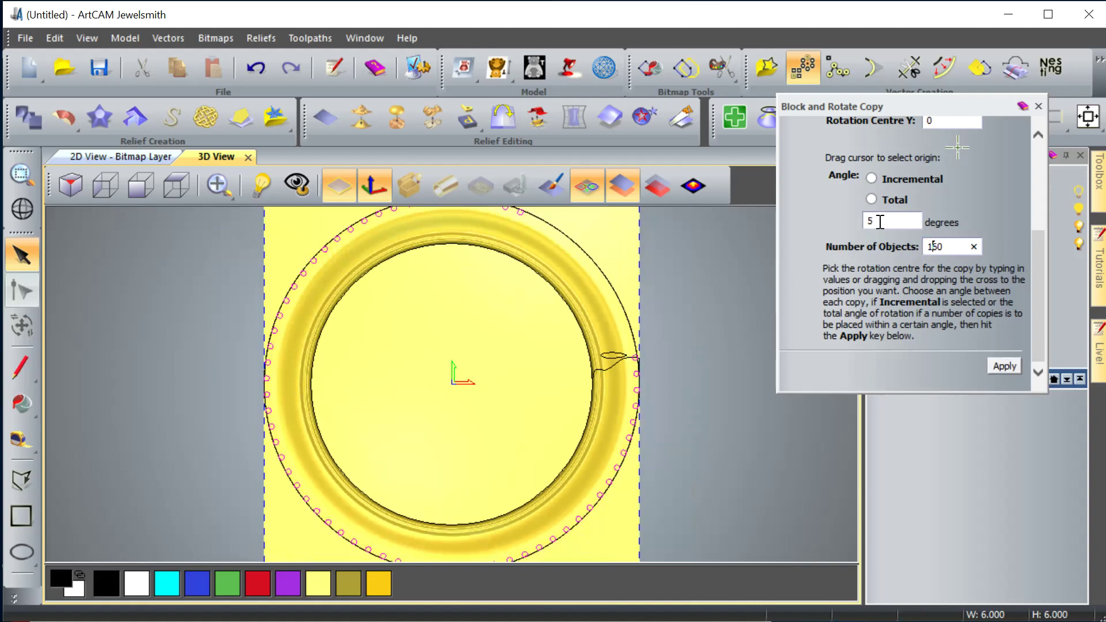
pyautogui.doubleClick(876, 220)
pyautogui.write('3')
pyautogui.click(1005, 365)
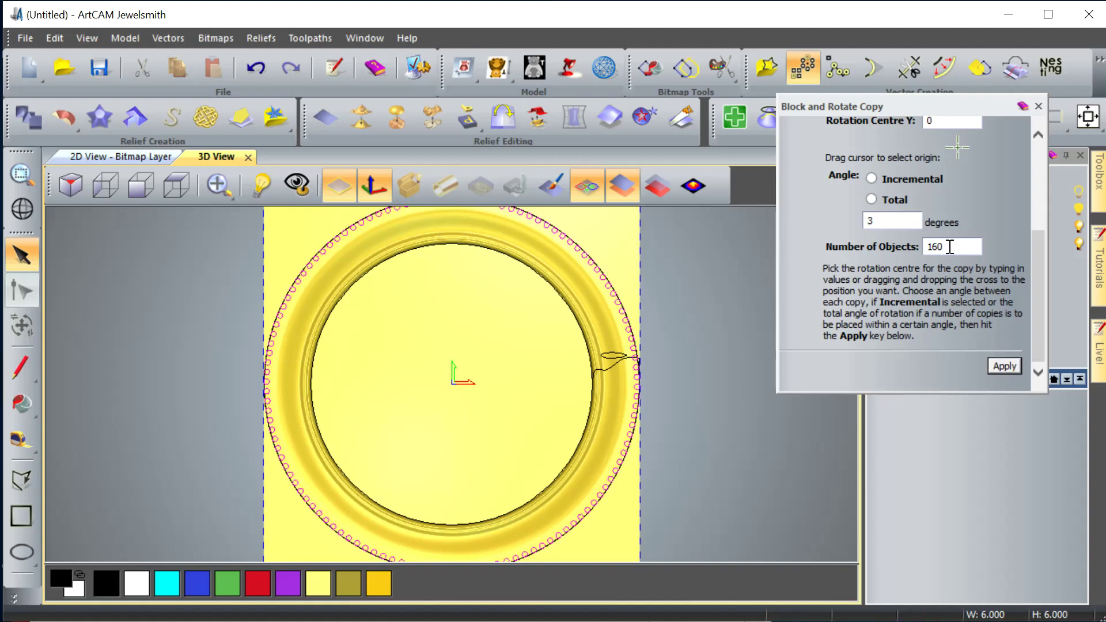
# Undo the previous circle copies and try the rotate copy with 140 objects at 3 degrees.
pyautogui.doubleClick(938, 246)
pyautogui.press('BackSpace')
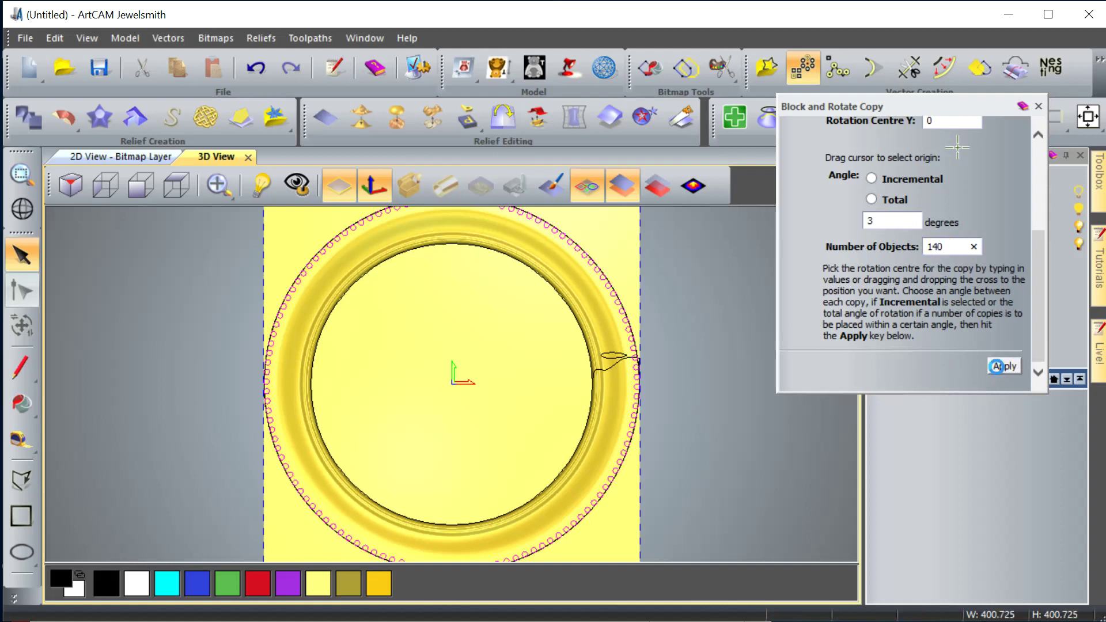
pyautogui.hotkey('ctrl', 'z')
pyautogui.click(1000, 365)
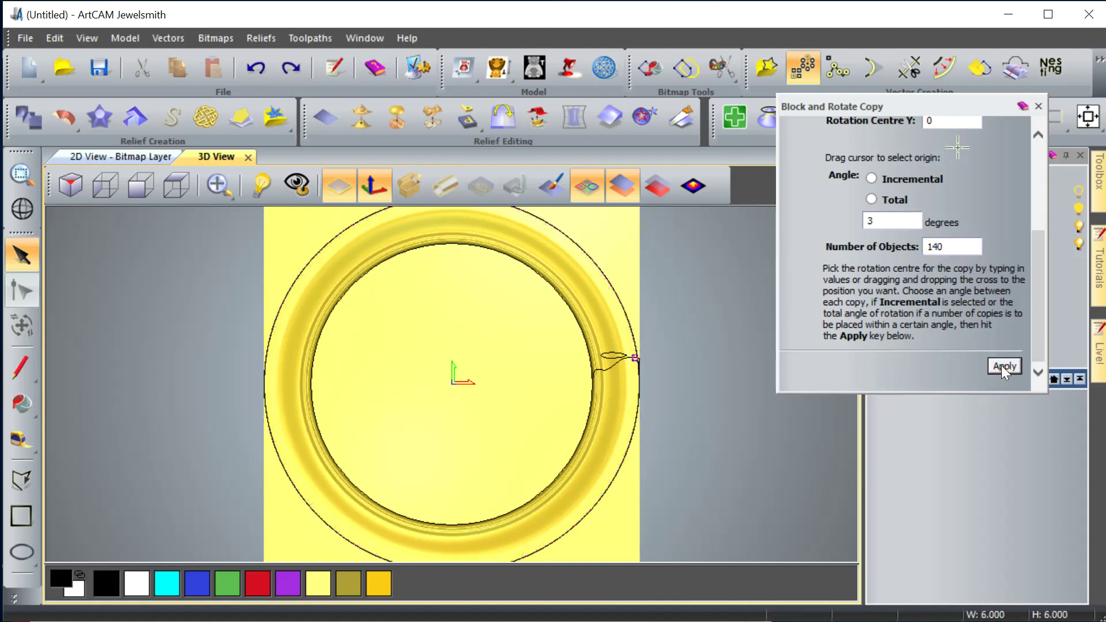
# Undo the 140-object copy and try the rotate copy with 100 objects at 3 degrees.
pyautogui.doubleClick(937, 247)
pyautogui.press('BackSpace')
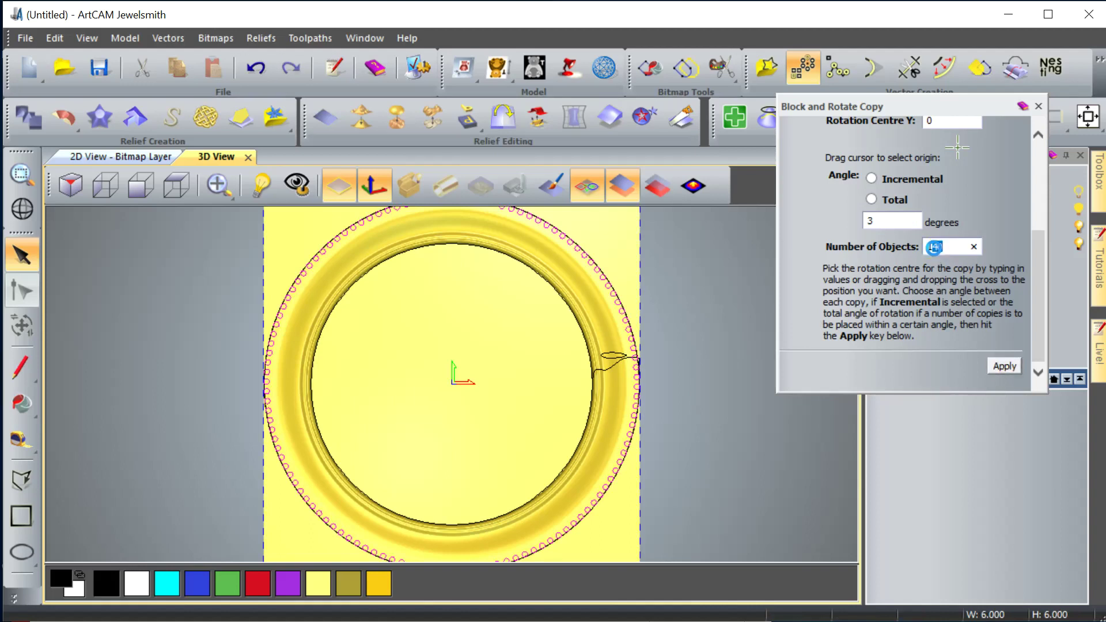
pyautogui.hotkey('ctrl', 'z')
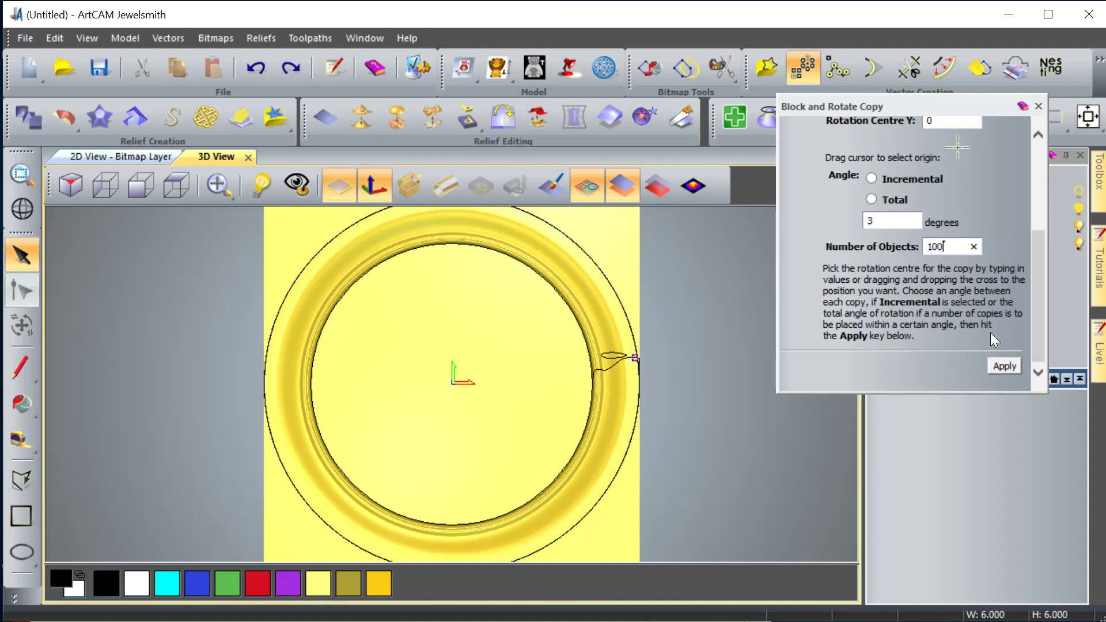
pyautogui.click(1005, 366)
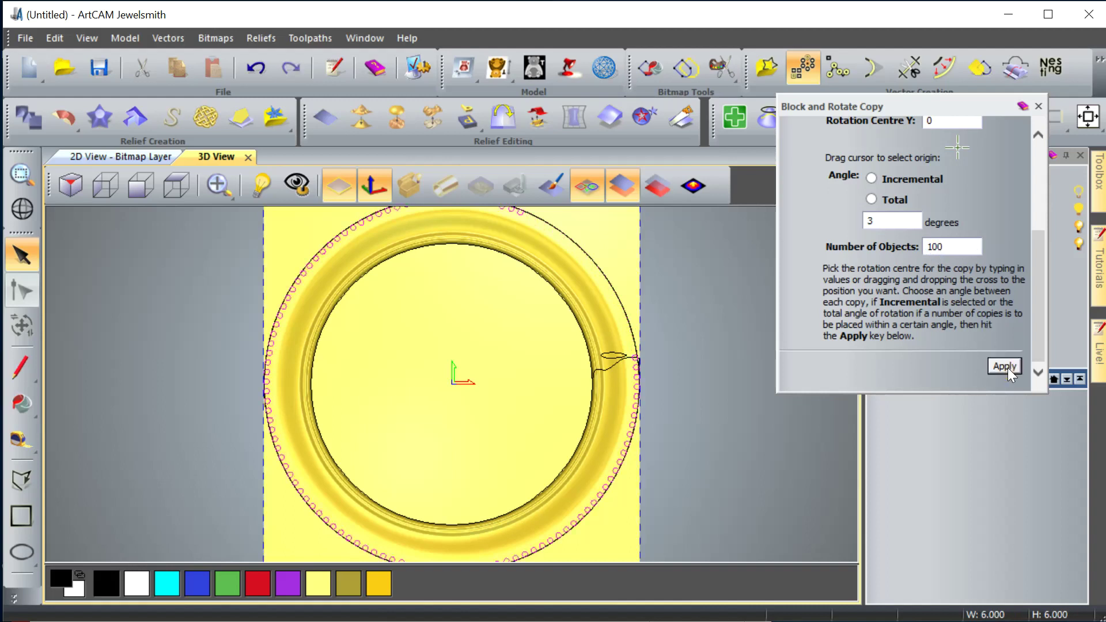
# Undo the last circle copies, rotate-copy the small circle with 1200 objects at 3 degrees, and close the copy tool.
pyautogui.hotkey('ctrl', 'z')
pyautogui.click(935, 247)
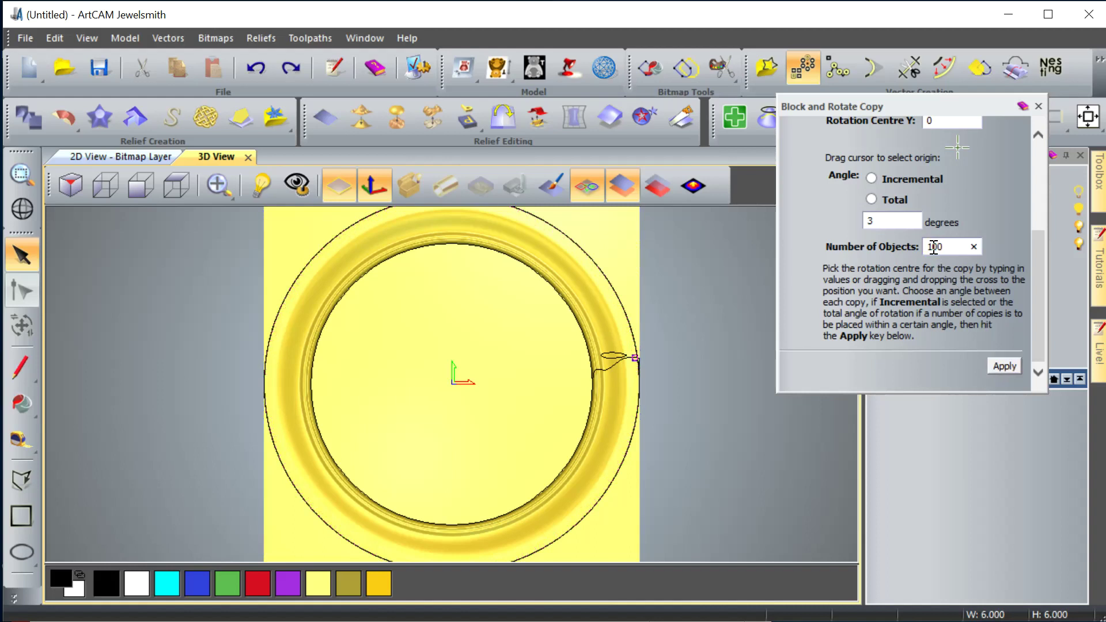
pyautogui.write('2')
pyautogui.click(1013, 366)
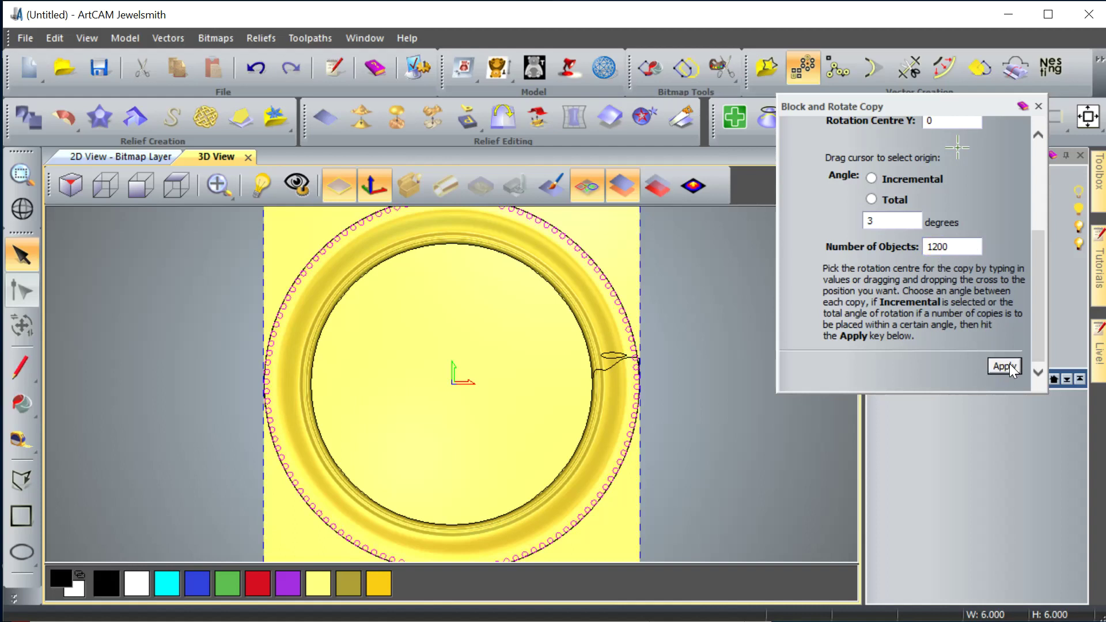
pyautogui.scroll(2, 671, 380)
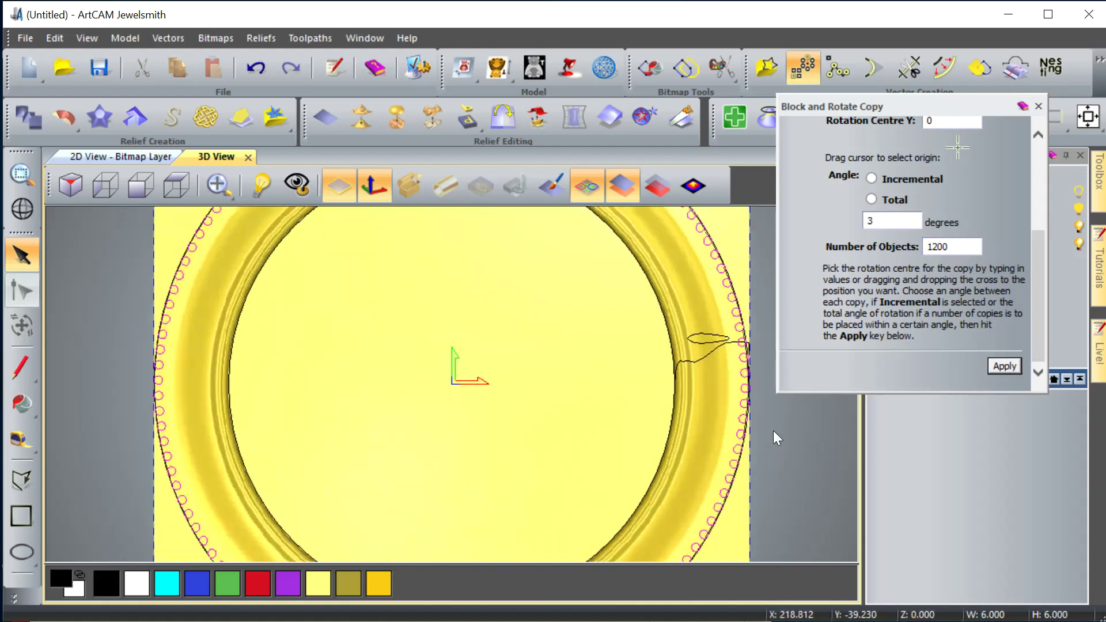
pyautogui.scroll(-3, 765, 410)
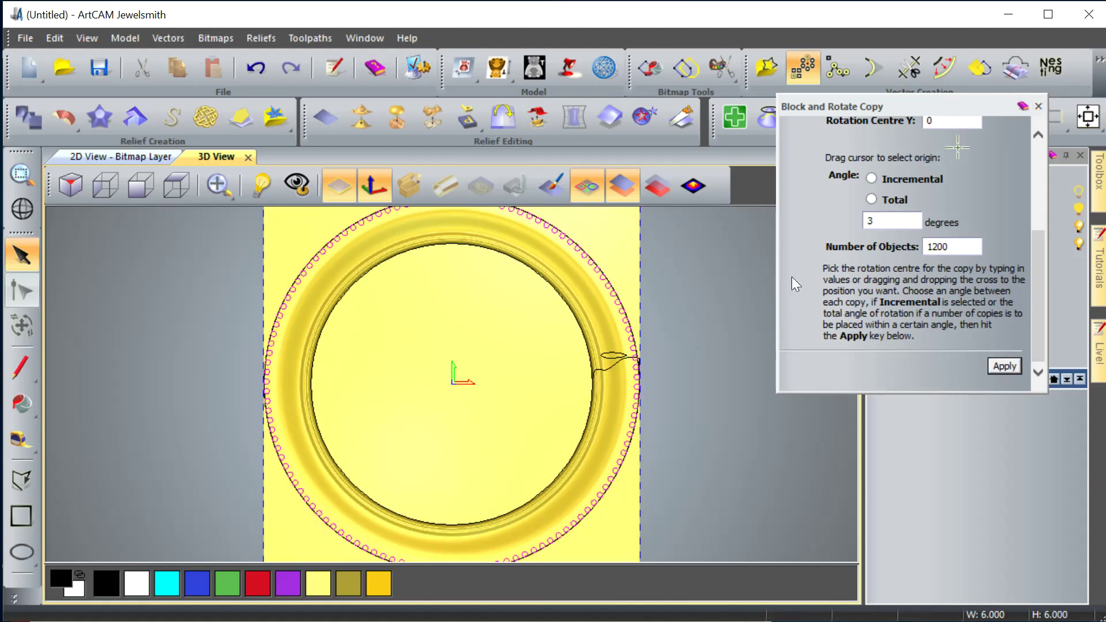
pyautogui.scroll(-1, 729, 376)
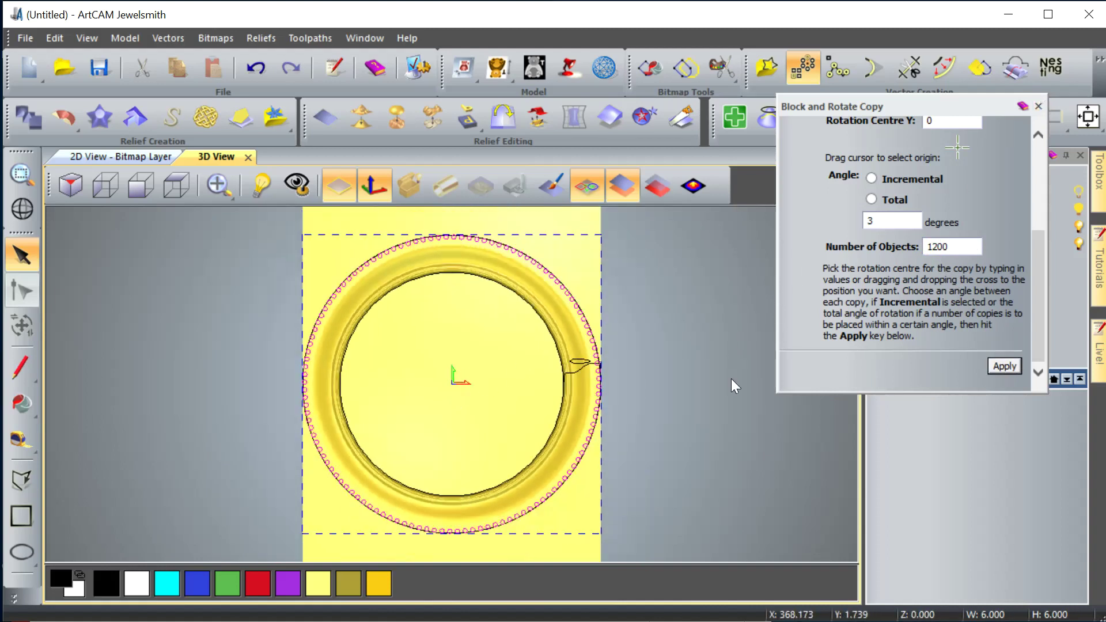
pyautogui.click(1037, 106)
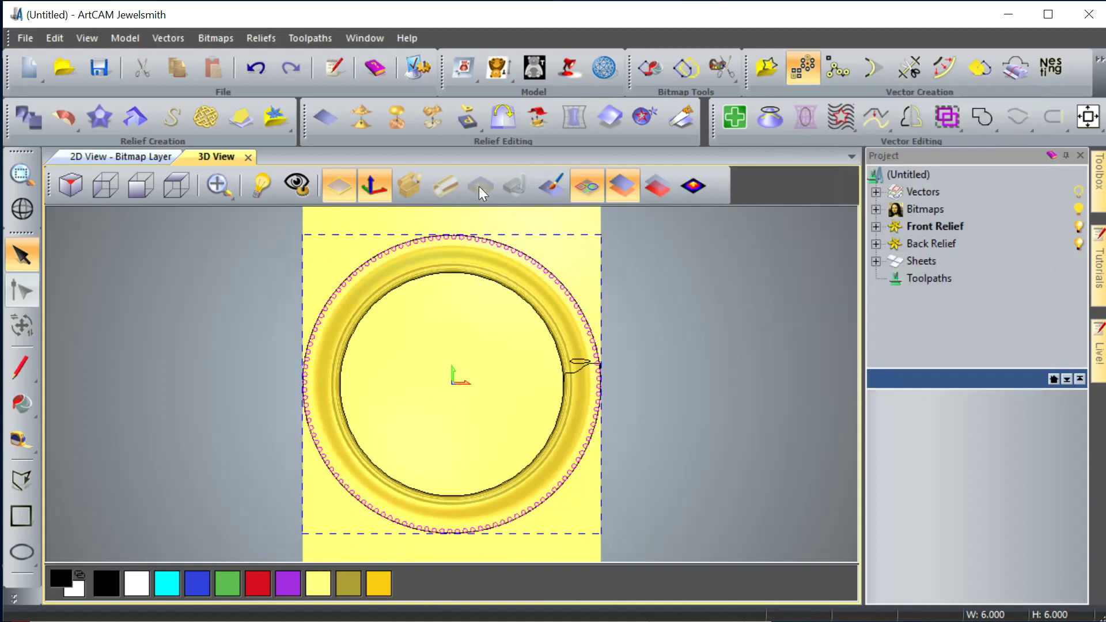
# Add a round, 90-degree dome shape with no height limit to the relief from the selected ring of small circles.
pyautogui.click(30, 117)
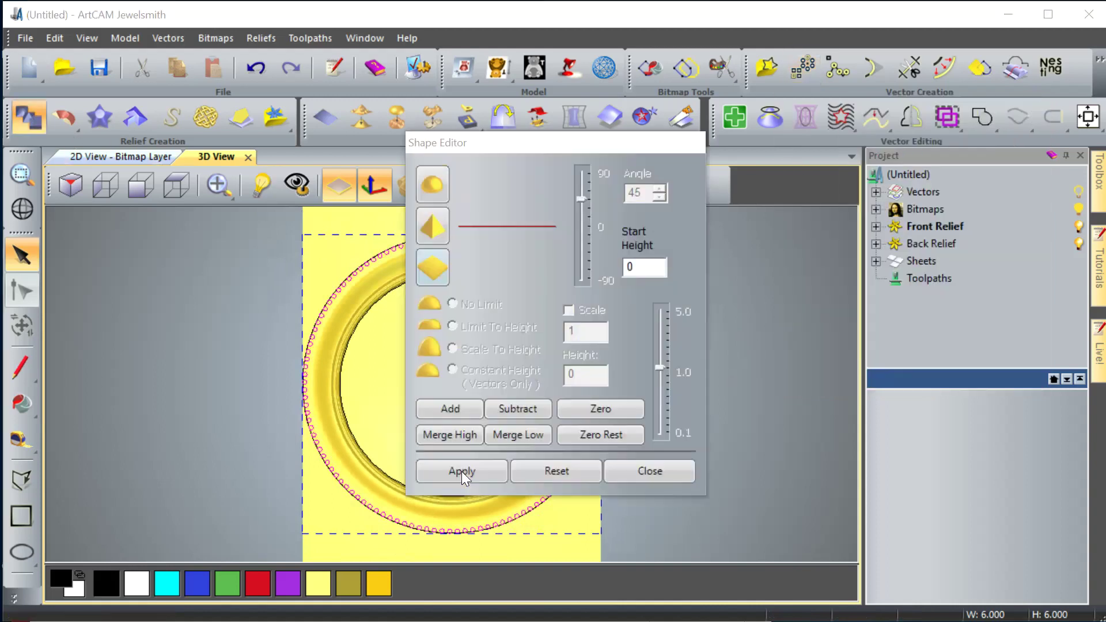
pyautogui.click(432, 184)
pyautogui.moveTo(581, 198); pyautogui.dragTo(580, 173)
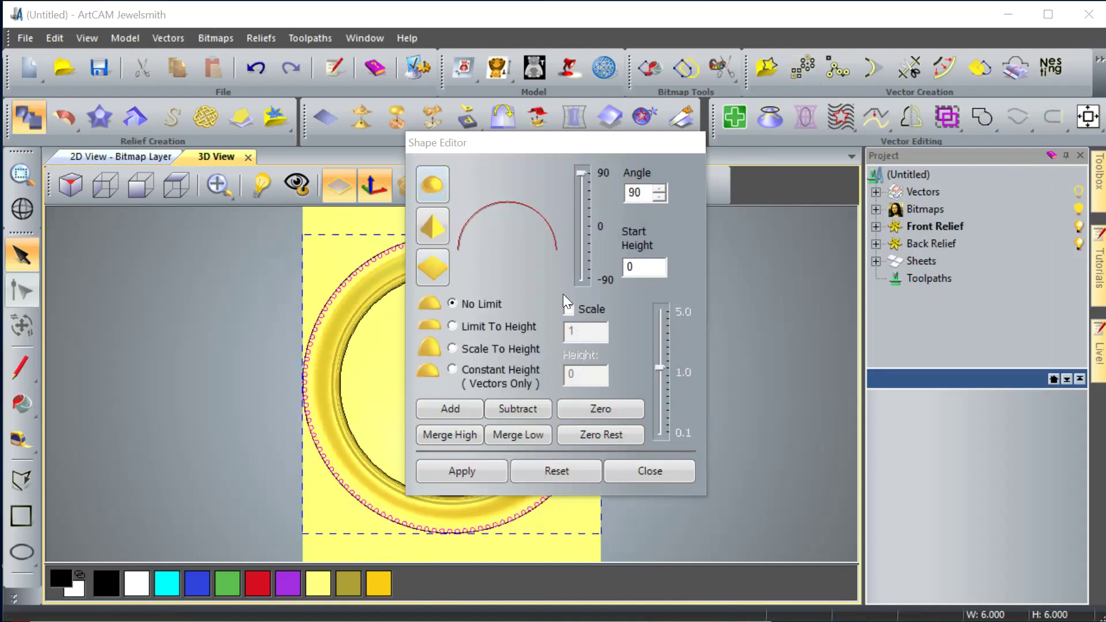
pyautogui.click(451, 408)
pyautogui.click(648, 476)
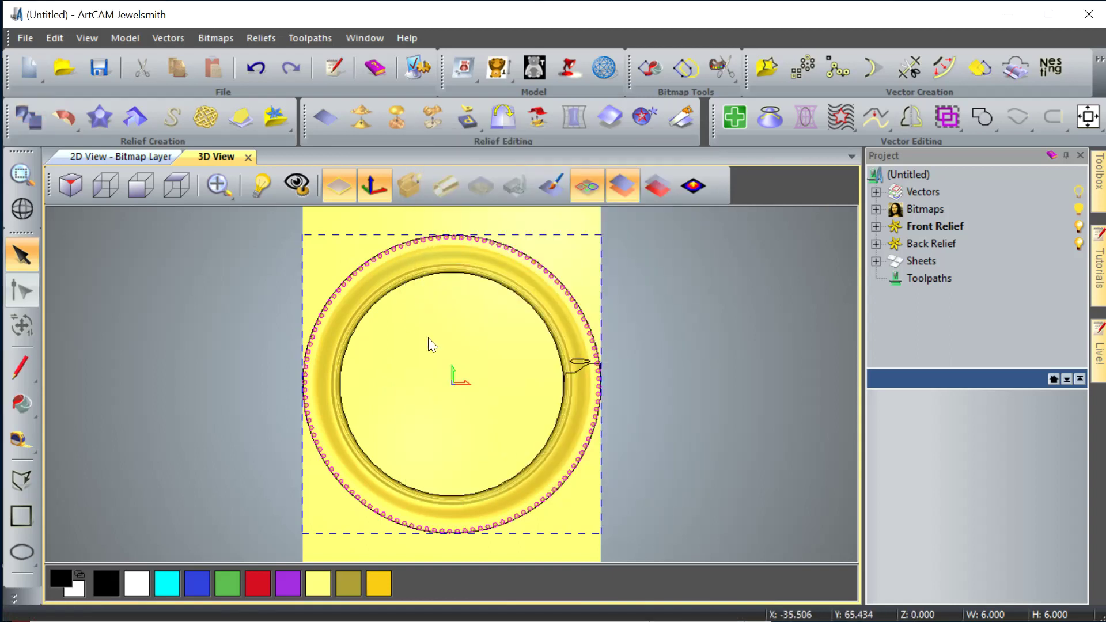
# Inspect the beaded outer edge of the frame at an angle and close up with the vectors hidden.
pyautogui.scroll(2, 592, 320)
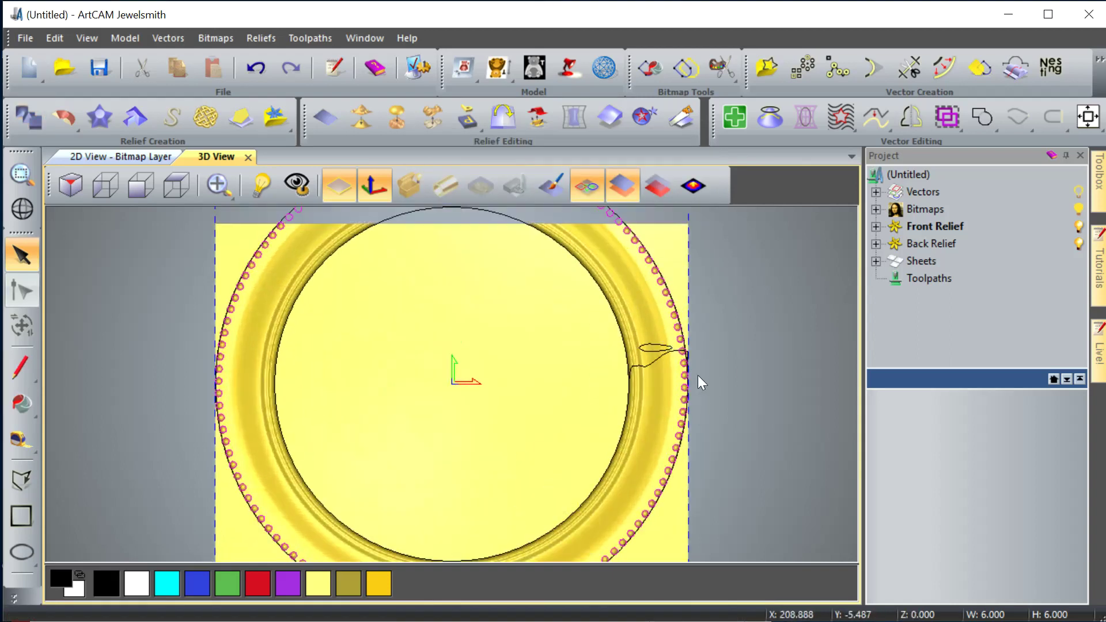
pyautogui.moveTo(701, 383); pyautogui.dragTo(703, 316)
pyautogui.moveTo(604, 373); pyautogui.dragTo(671, 264)
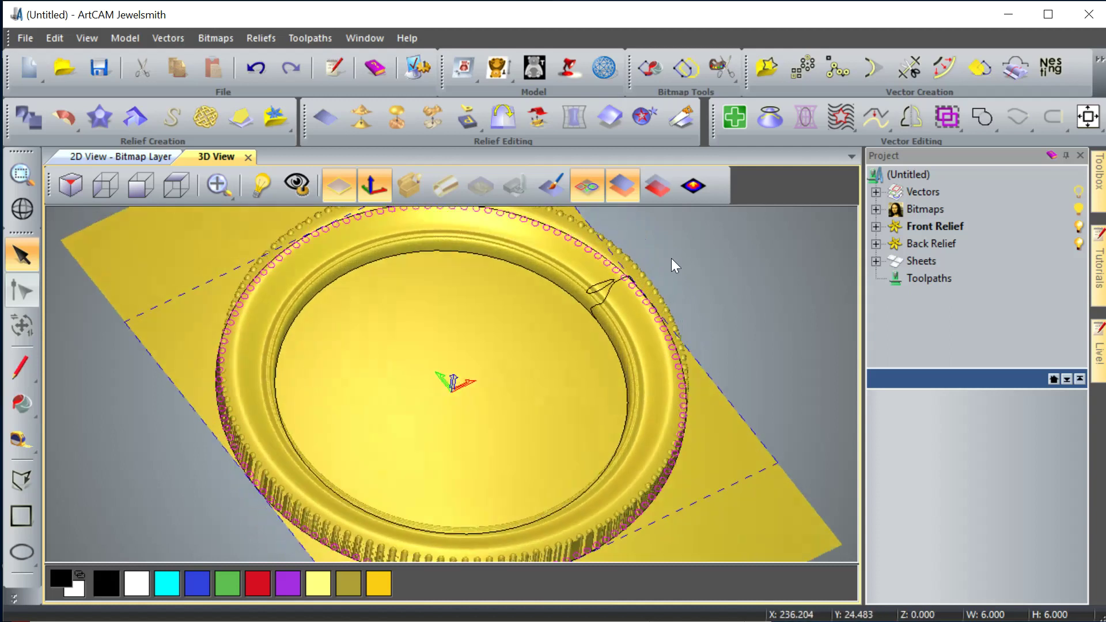
pyautogui.click(586, 187)
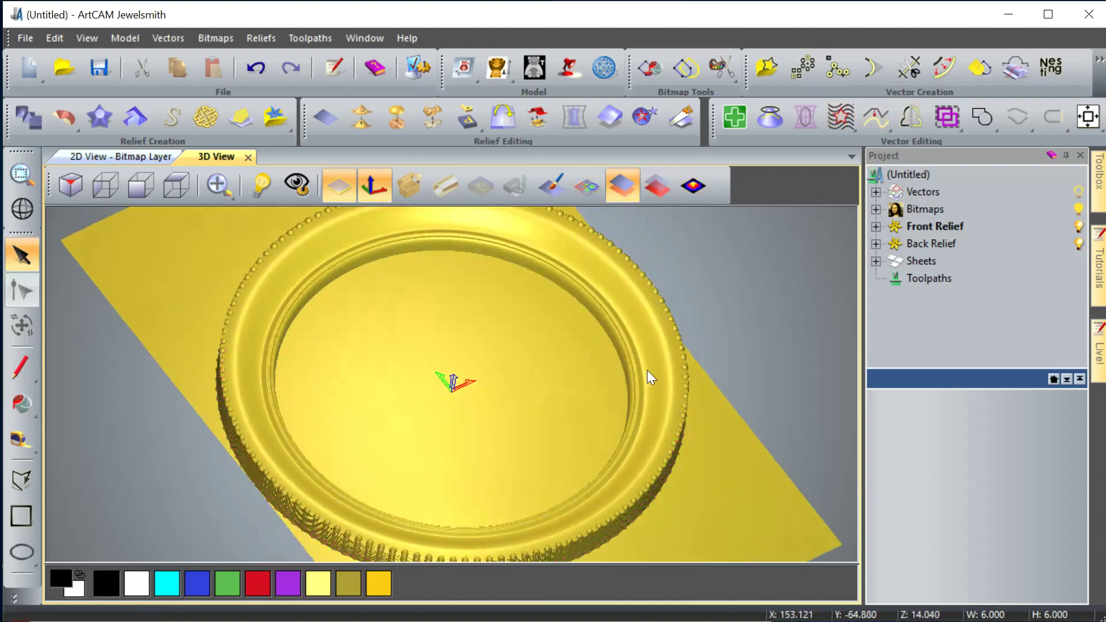
pyautogui.scroll(2, 678, 391)
pyautogui.scroll(3, 839, 295)
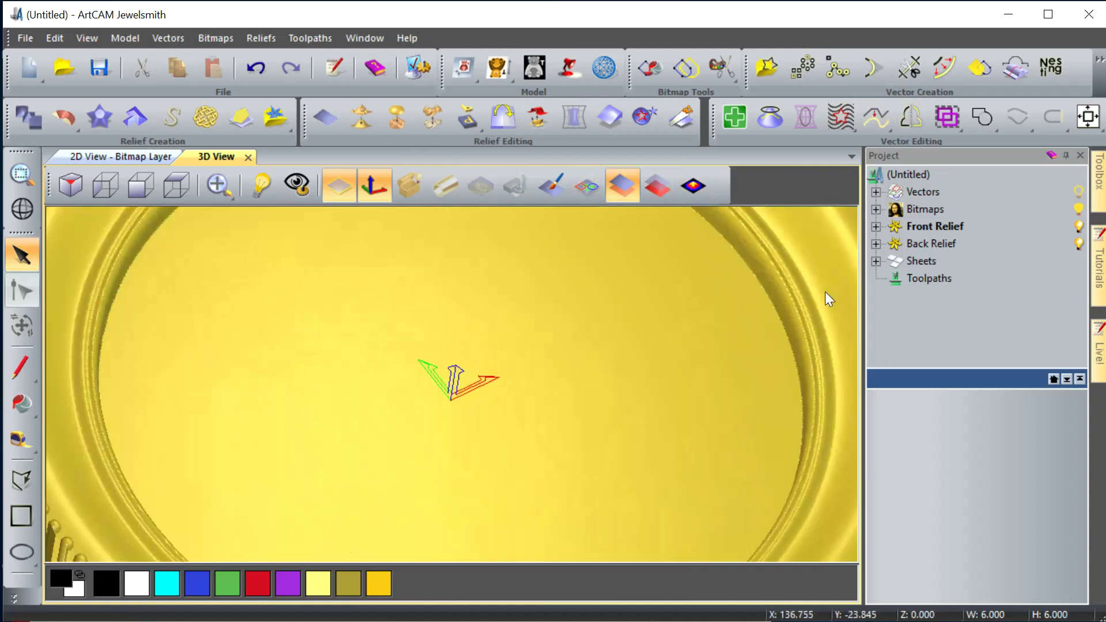
# Check the beads along the frame's outer edge close up and undo the dome relief added from the small circles.
pyautogui.scroll(-4, 712, 295)
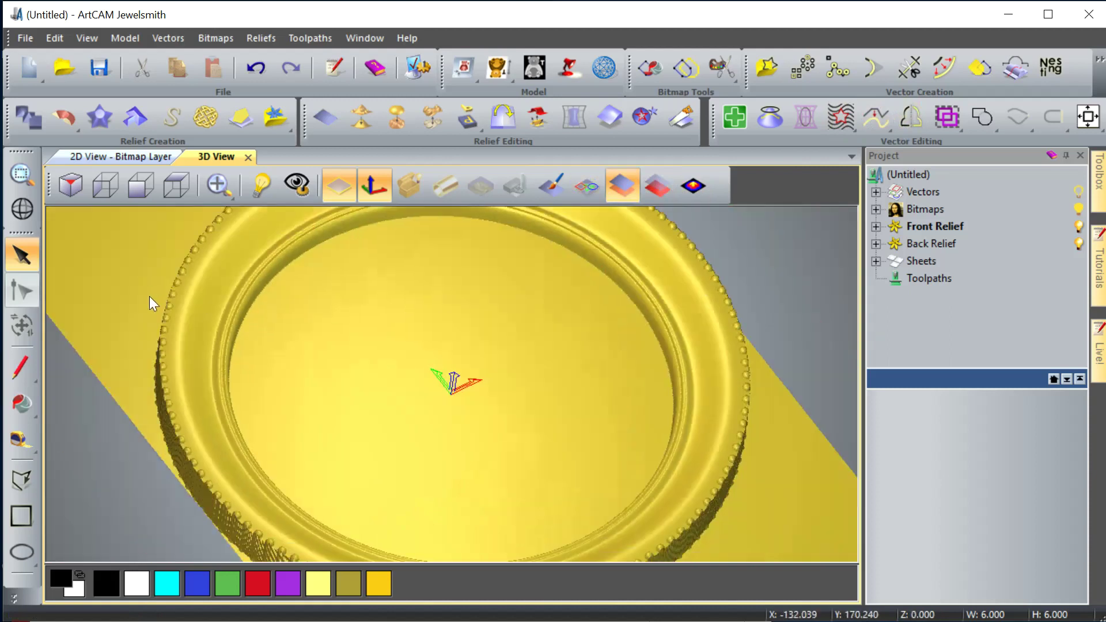
pyautogui.click(30, 170)
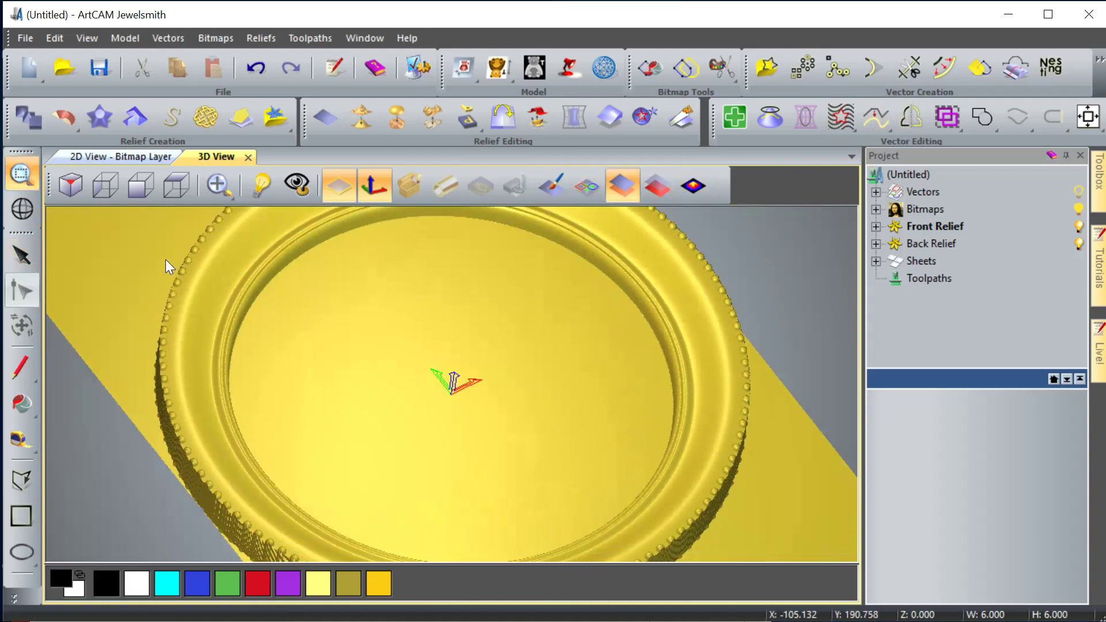
pyautogui.moveTo(137, 362); pyautogui.dragTo(232, 465)
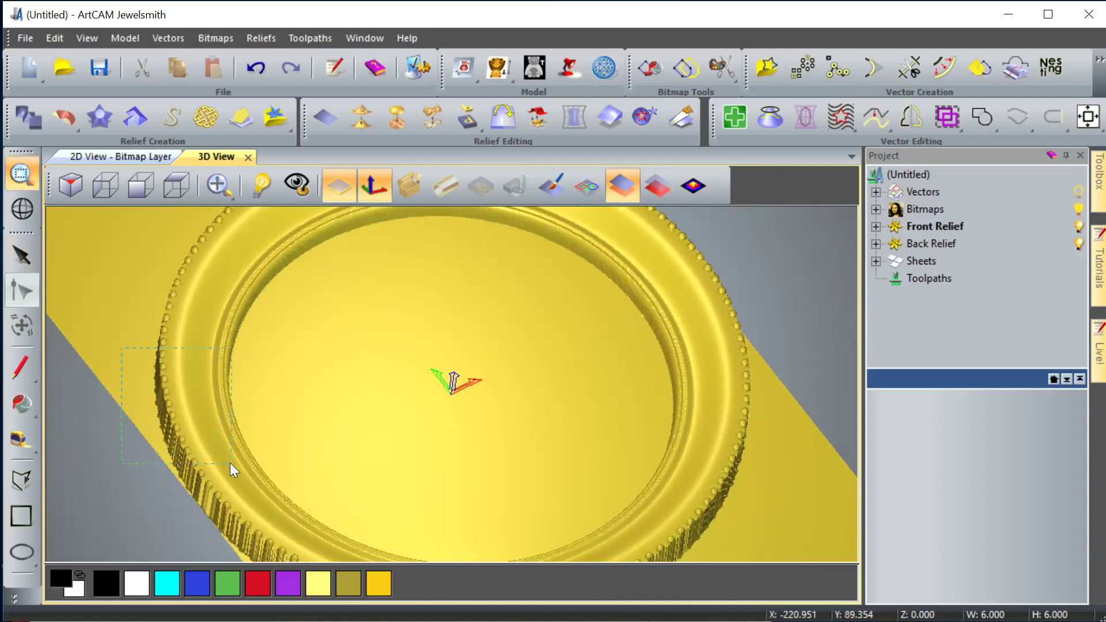
pyautogui.scroll(3, 437, 379)
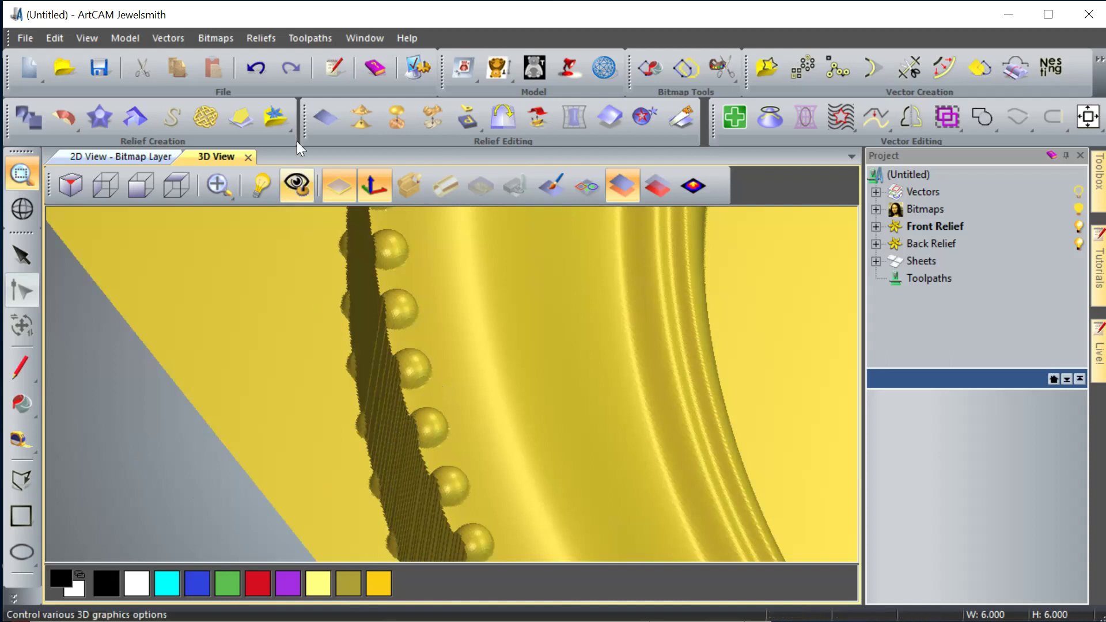
pyautogui.click(247, 60)
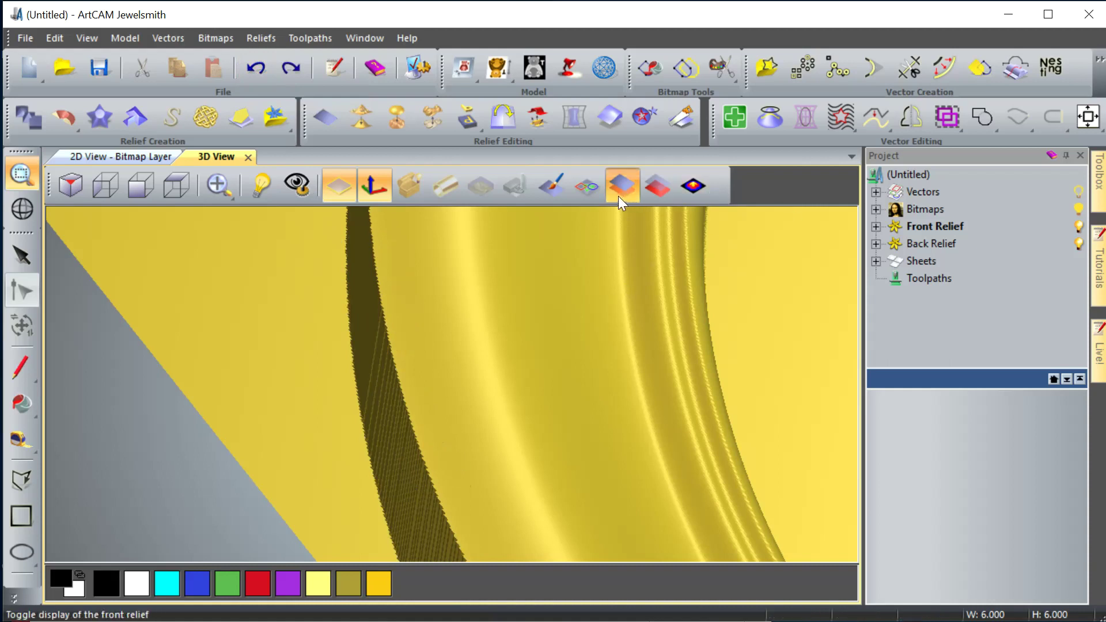
# Show the vectors over the relief from above and undo the rotated copies of the small circle near the teardrop.
pyautogui.scroll(-2, 531, 340)
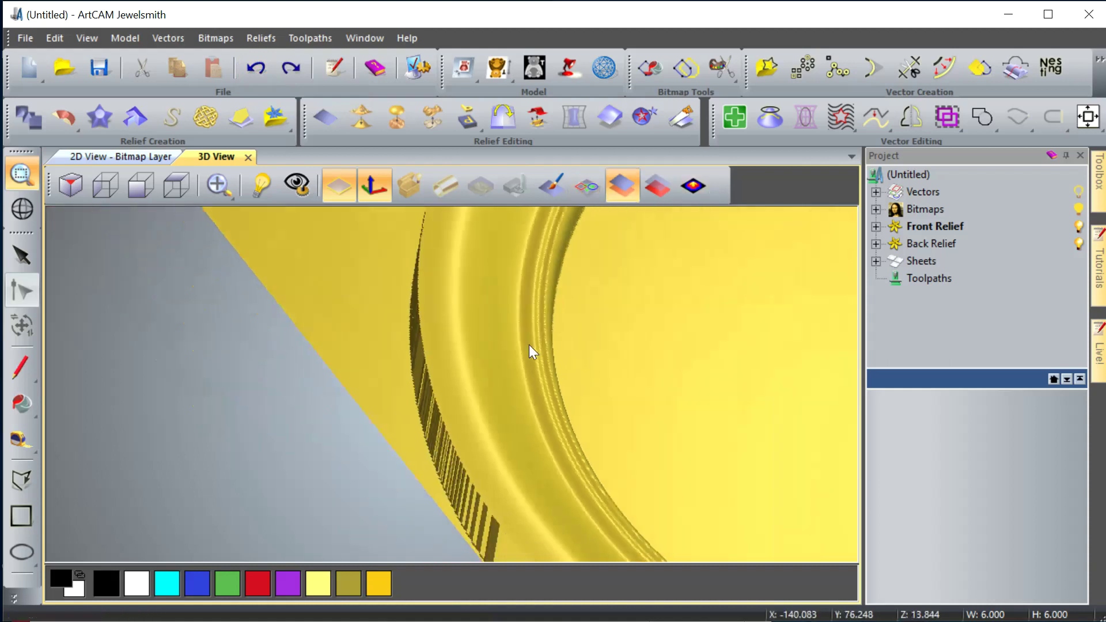
pyautogui.scroll(2, 528, 344)
pyautogui.scroll(2, 536, 328)
pyautogui.click(588, 187)
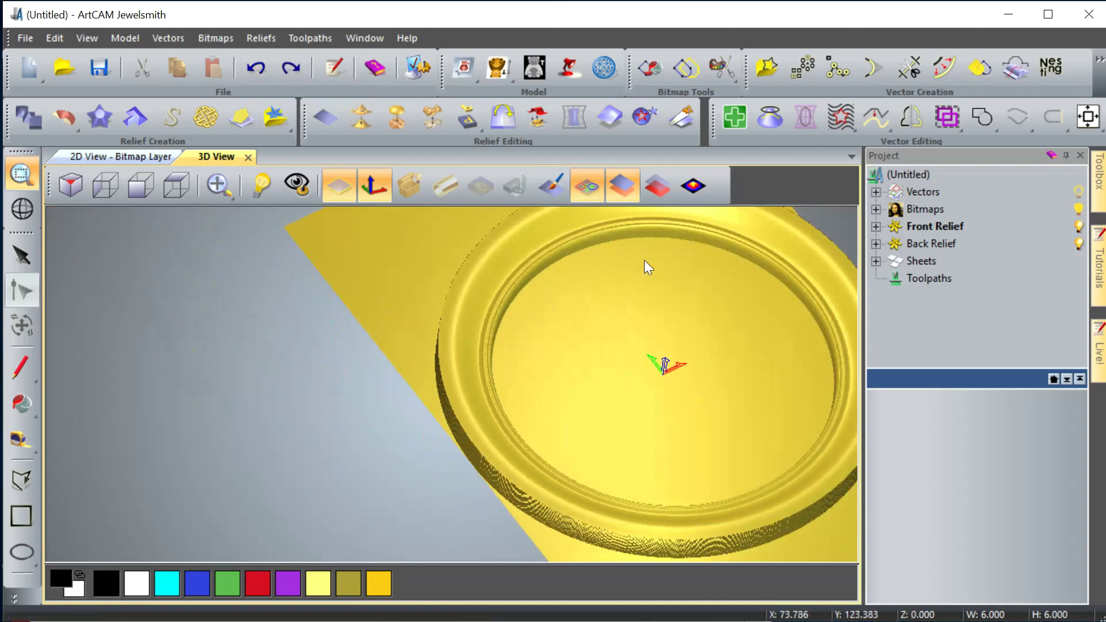
pyautogui.scroll(2, 658, 236)
pyautogui.scroll(2, 599, 316)
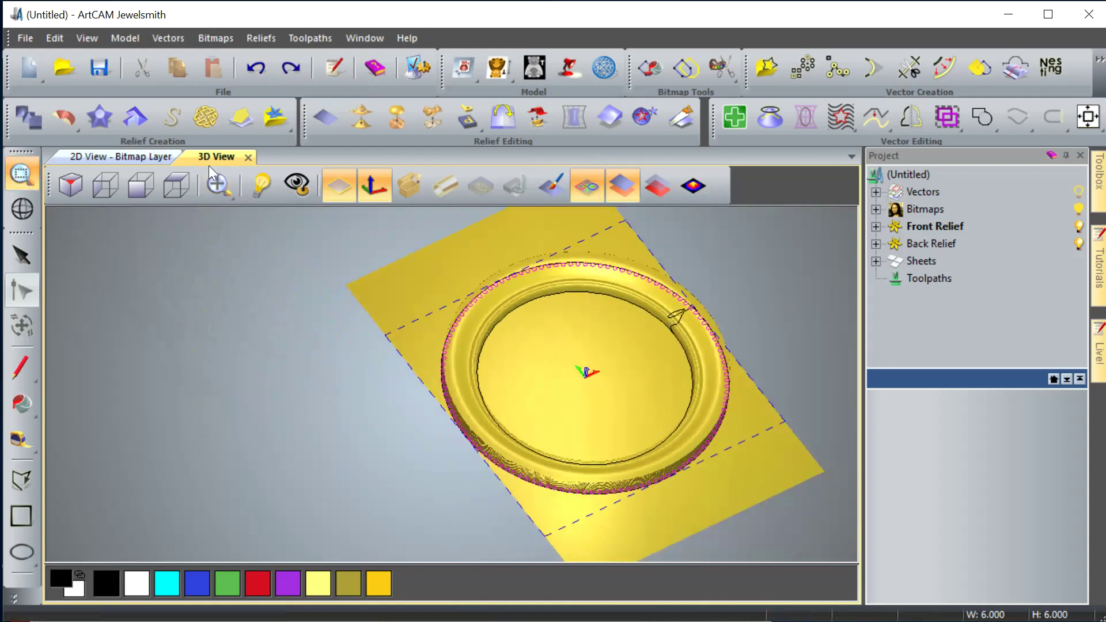
pyautogui.click(159, 185)
pyautogui.click(175, 186)
pyautogui.click(17, 173)
pyautogui.moveTo(539, 347); pyautogui.dragTo(583, 378)
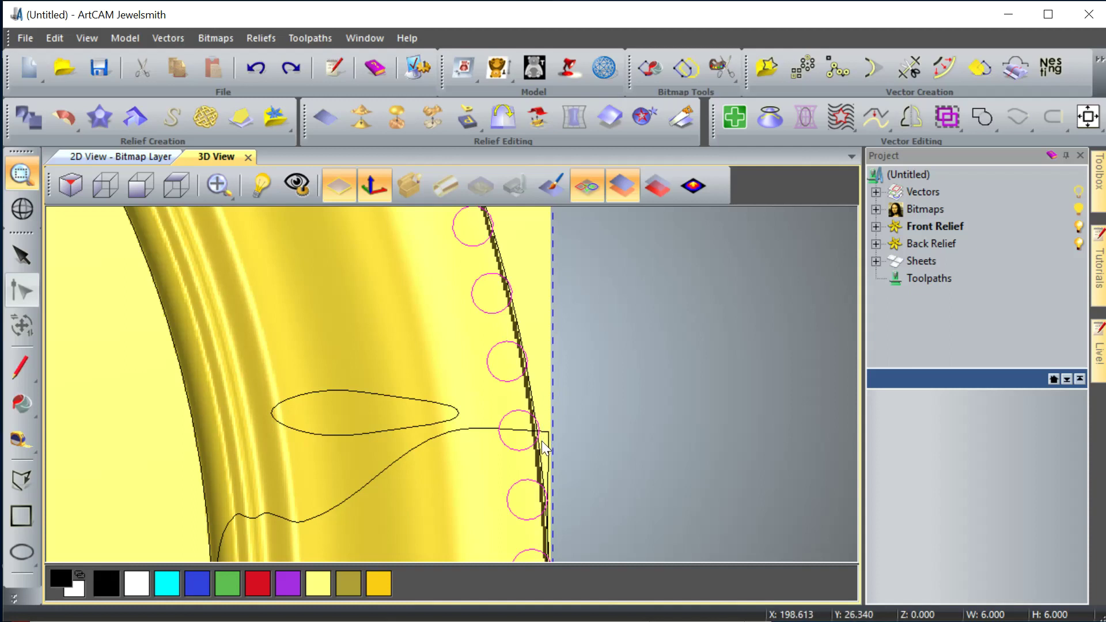
pyautogui.click(255, 68)
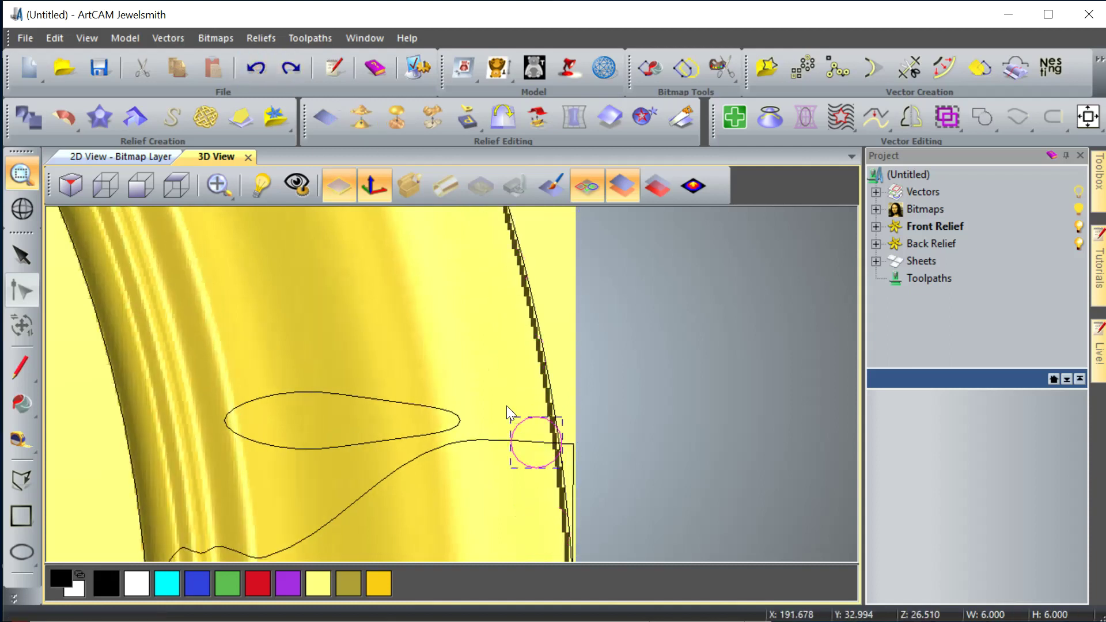
# Move the single small circle slightly inward so it sits fully inside the frame's outer edge.
pyautogui.scroll(1, 551, 456)
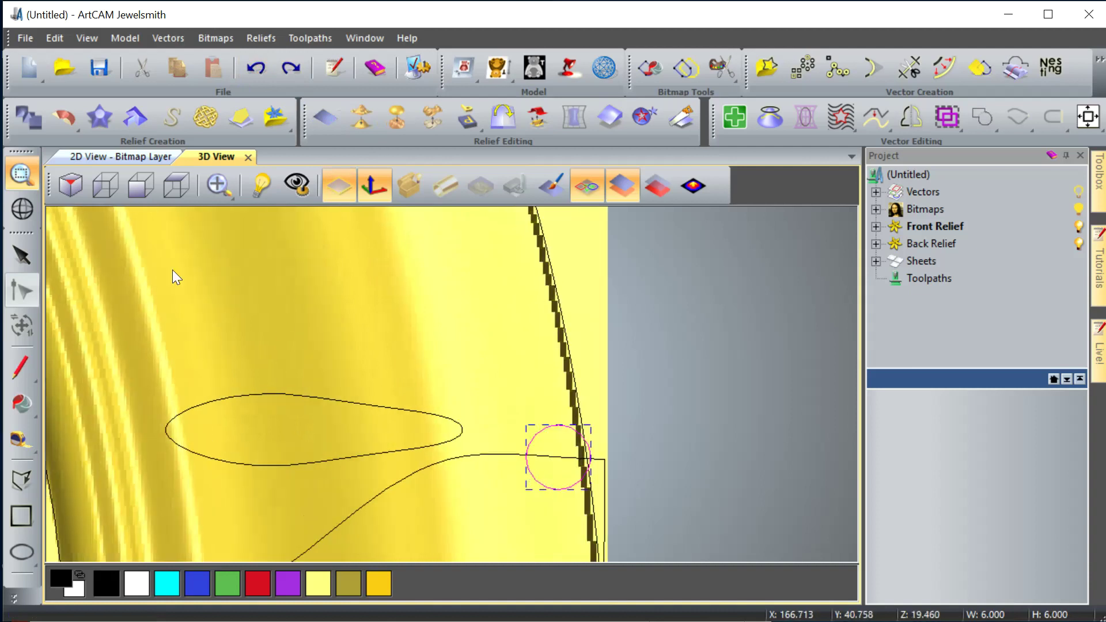
pyautogui.press('Escape')
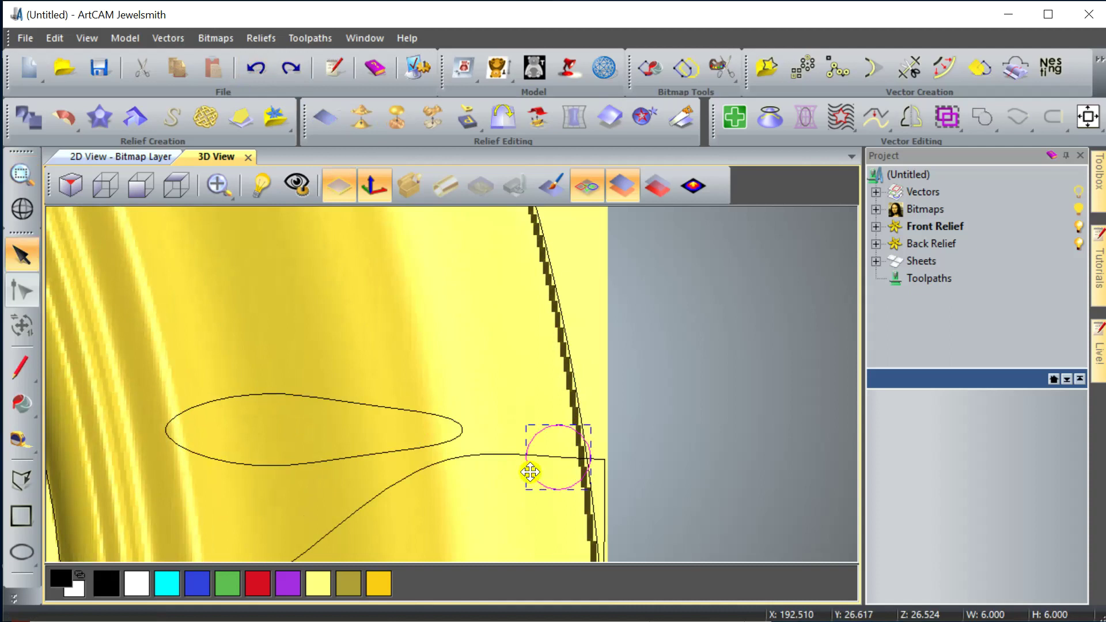
pyautogui.doubleClick(530, 468)
pyautogui.click(614, 471)
pyautogui.moveTo(526, 462); pyautogui.dragTo(508, 468)
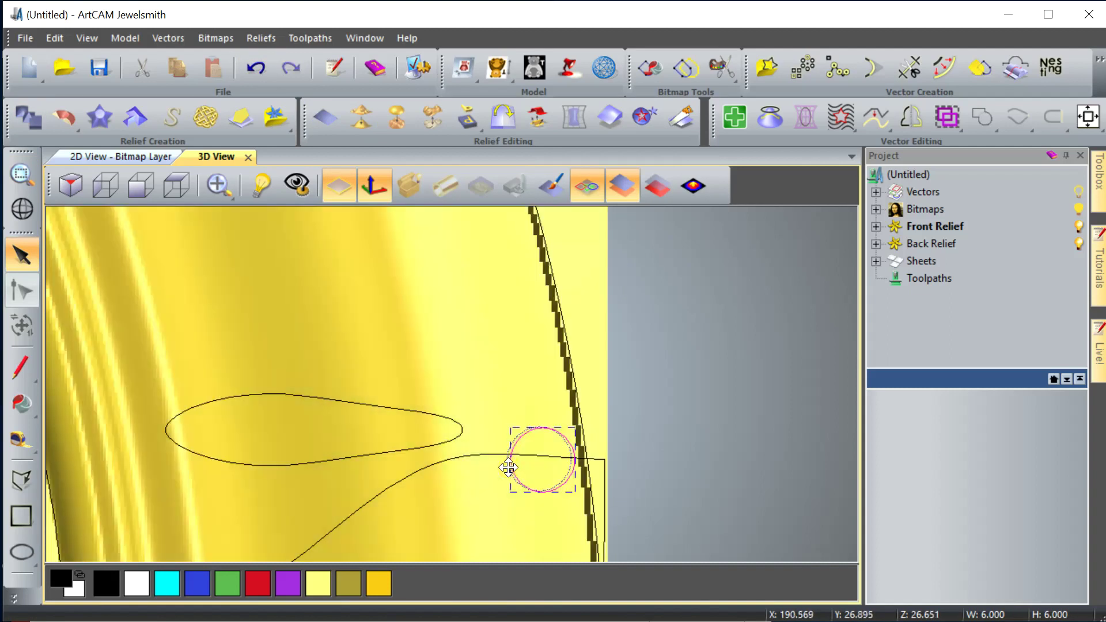
# Rotate-copy the small circle around centre 0, 0 with 120 objects at 3 degrees.
pyautogui.scroll(-2, 488, 412)
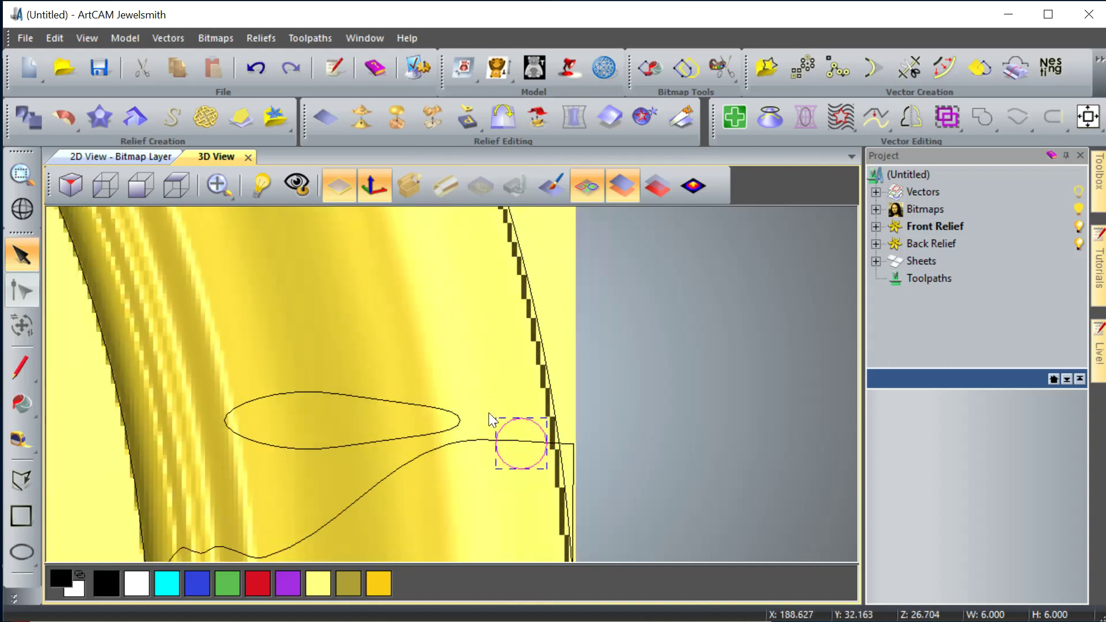
pyautogui.scroll(-3, 488, 413)
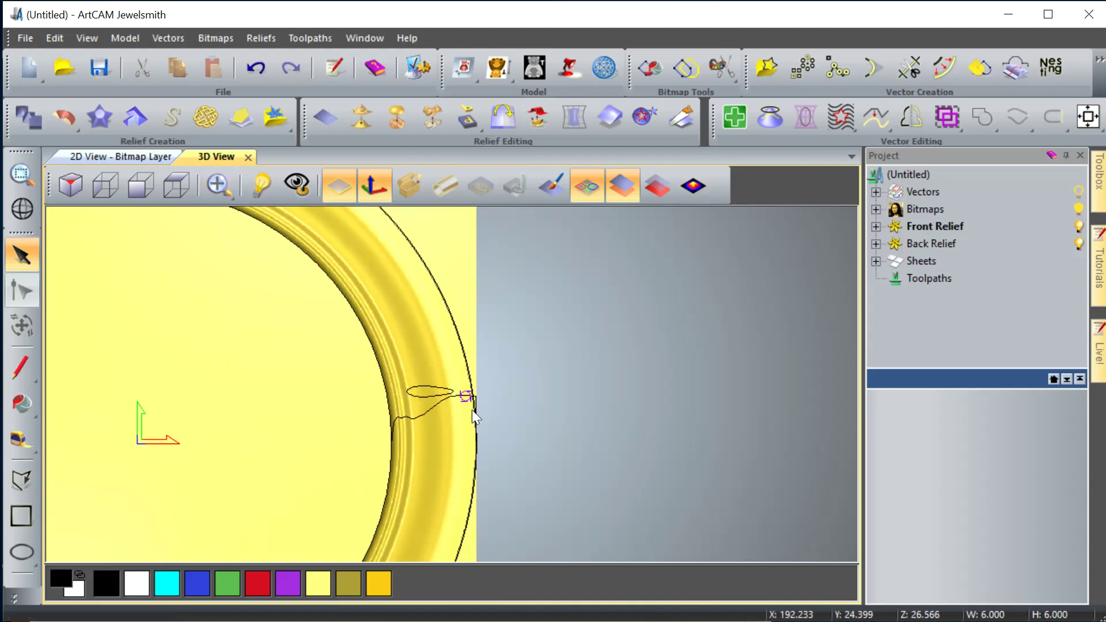
pyautogui.click(806, 67)
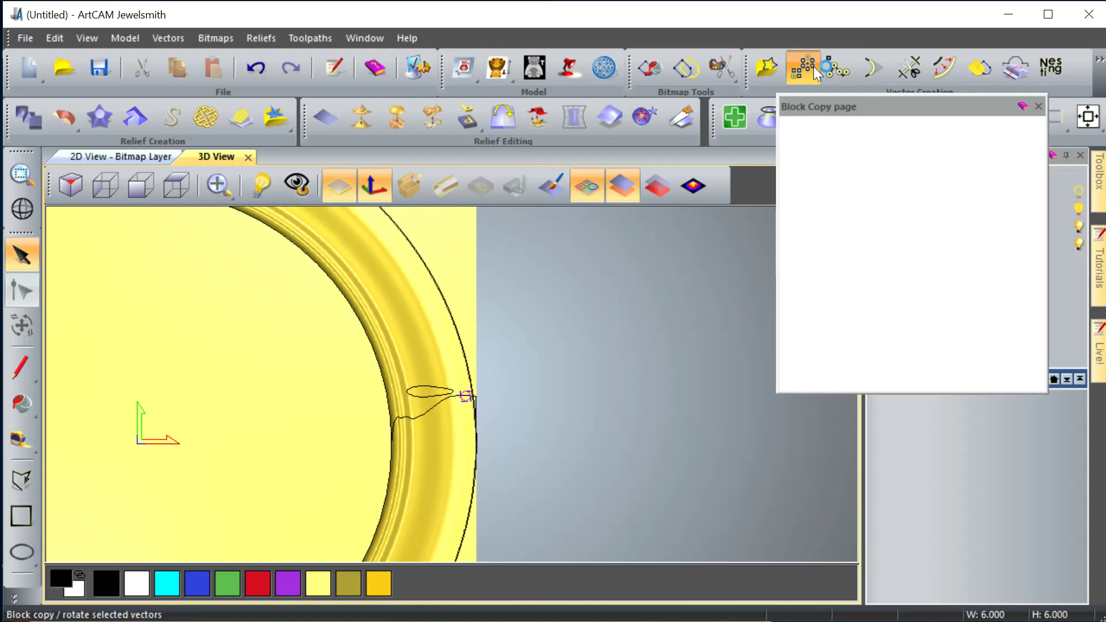
pyautogui.click(829, 231)
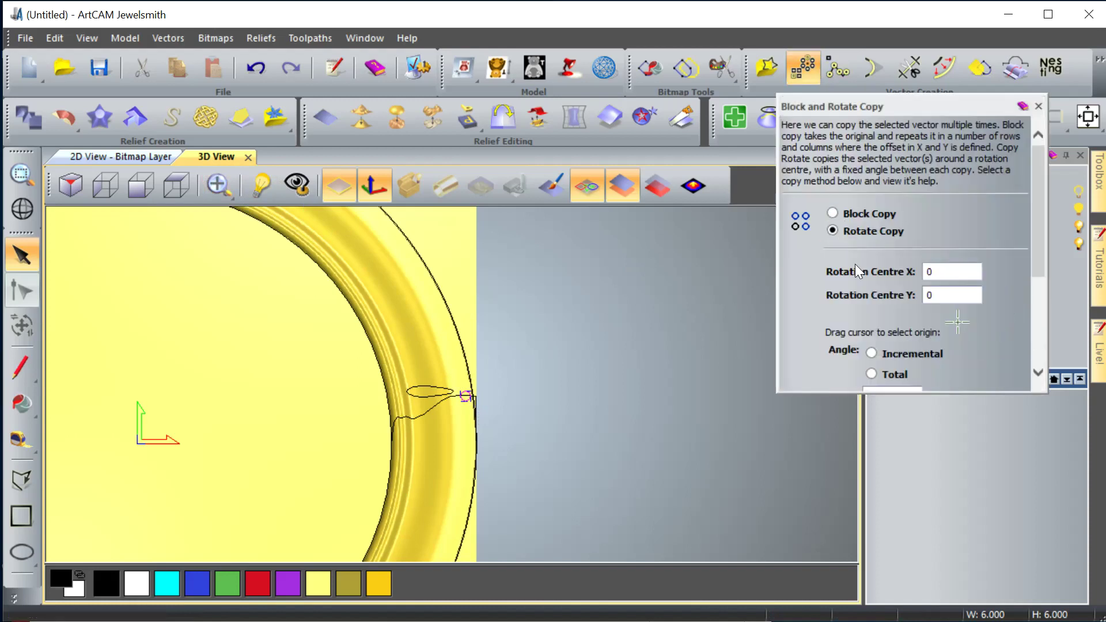
pyautogui.scroll(-3, 858, 271)
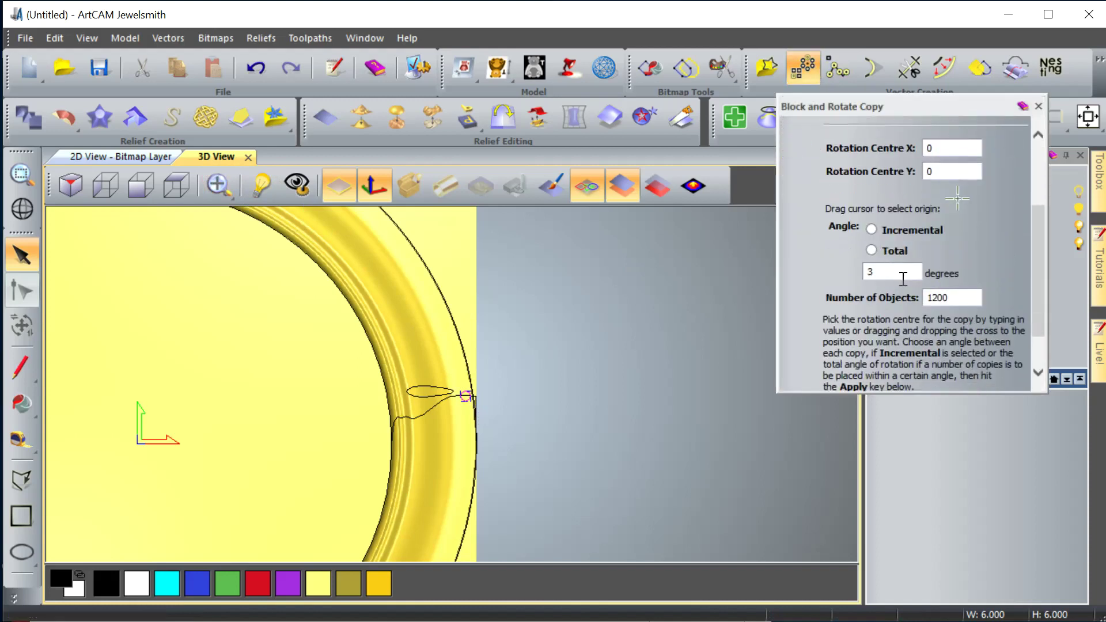
pyautogui.moveTo(957, 299); pyautogui.dragTo(942, 299)
pyautogui.press('BackSpace')
pyautogui.scroll(-2, 931, 354)
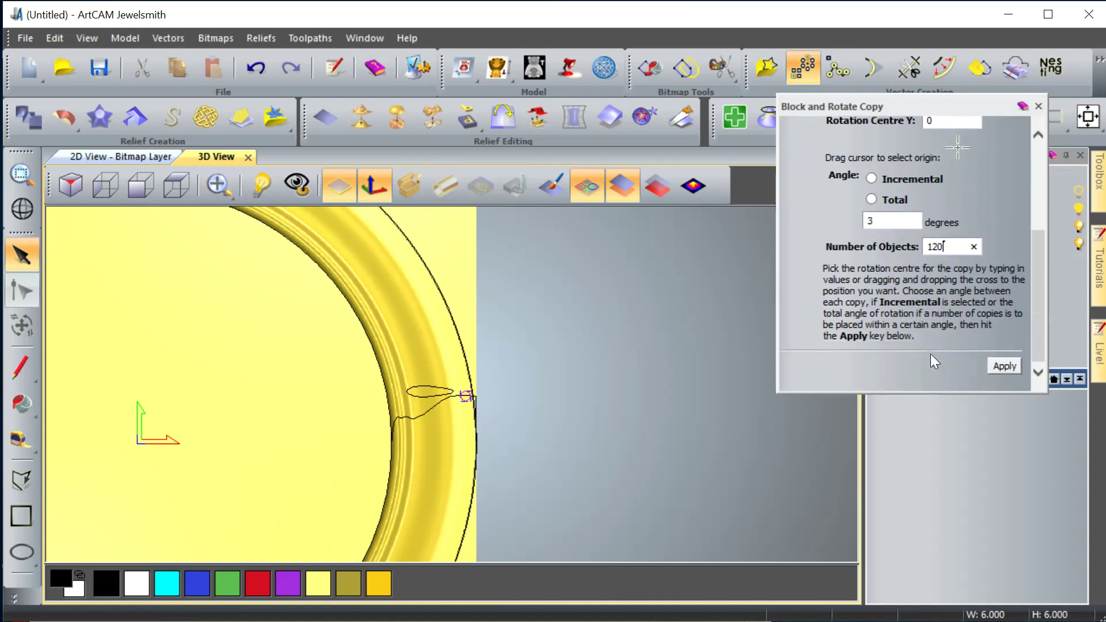
pyautogui.click(1003, 368)
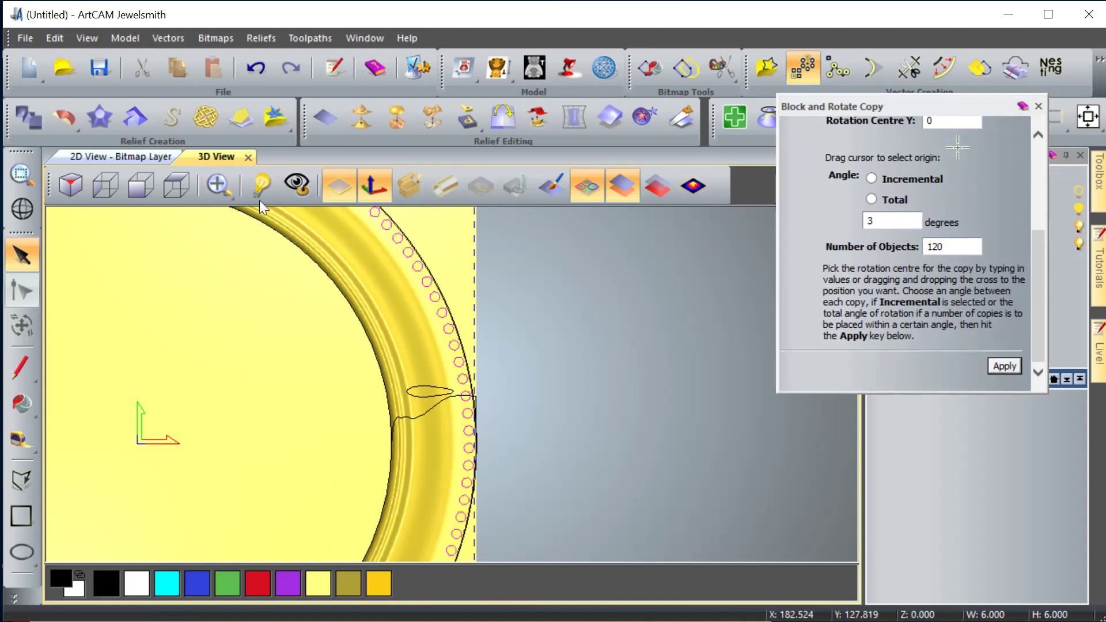
# Add a round, 90-degree dome shape with no height limit to the relief from the new ring of circles.
pyautogui.click(28, 117)
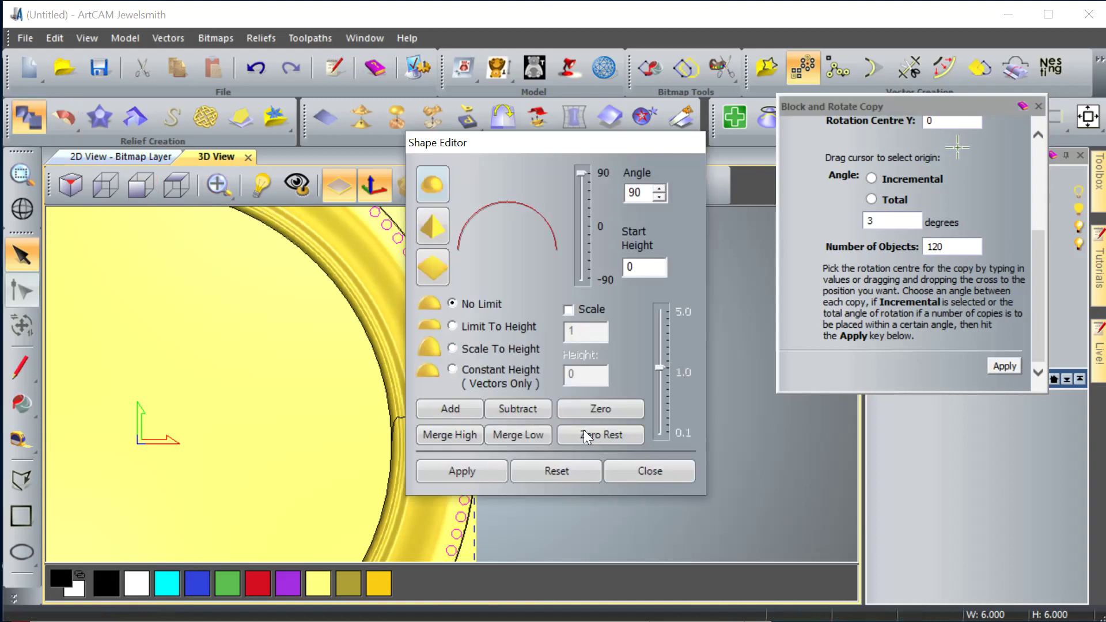
pyautogui.click(440, 409)
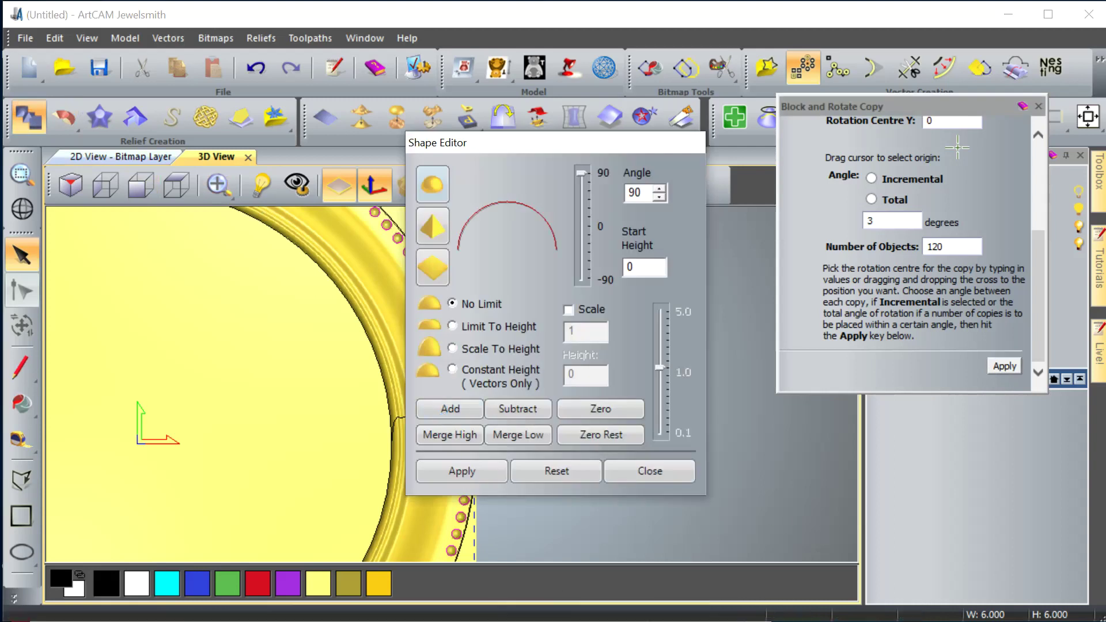
pyautogui.click(625, 472)
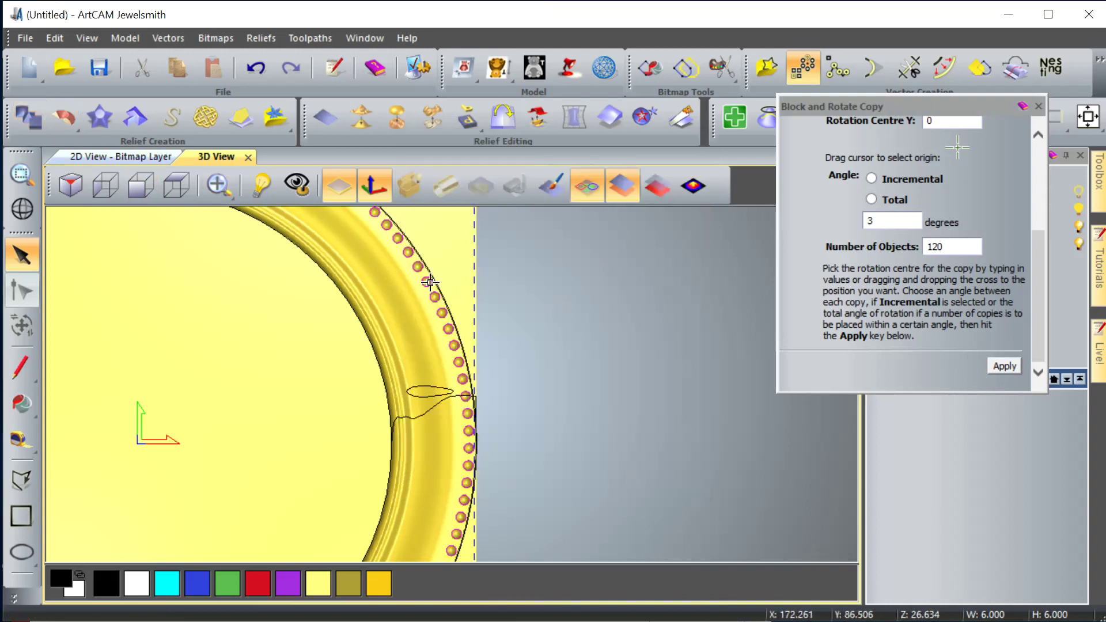
# Examine the new beads along the outer rim close up, at an angle and from above with the vectors hidden.
pyautogui.click(21, 175)
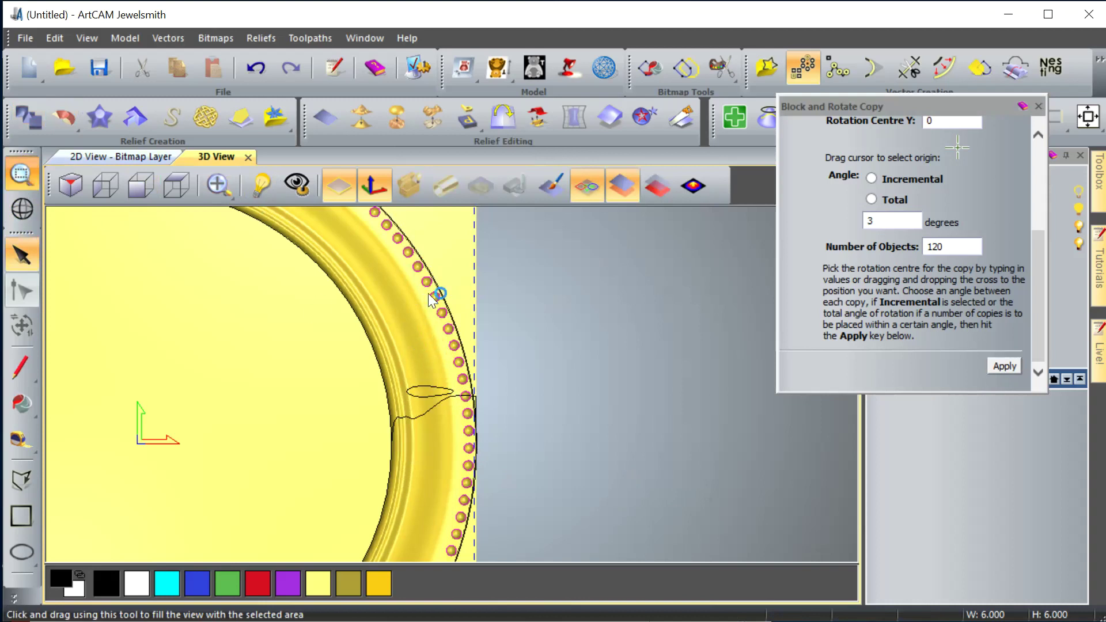
pyautogui.moveTo(399, 249); pyautogui.dragTo(465, 312)
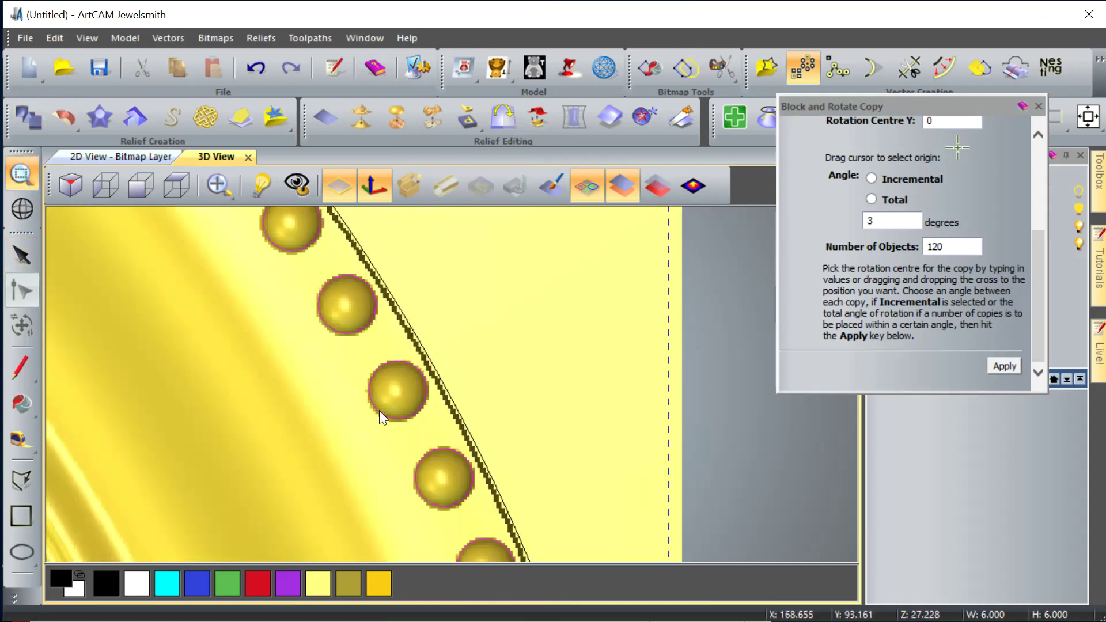
pyautogui.moveTo(388, 416); pyautogui.dragTo(276, 326)
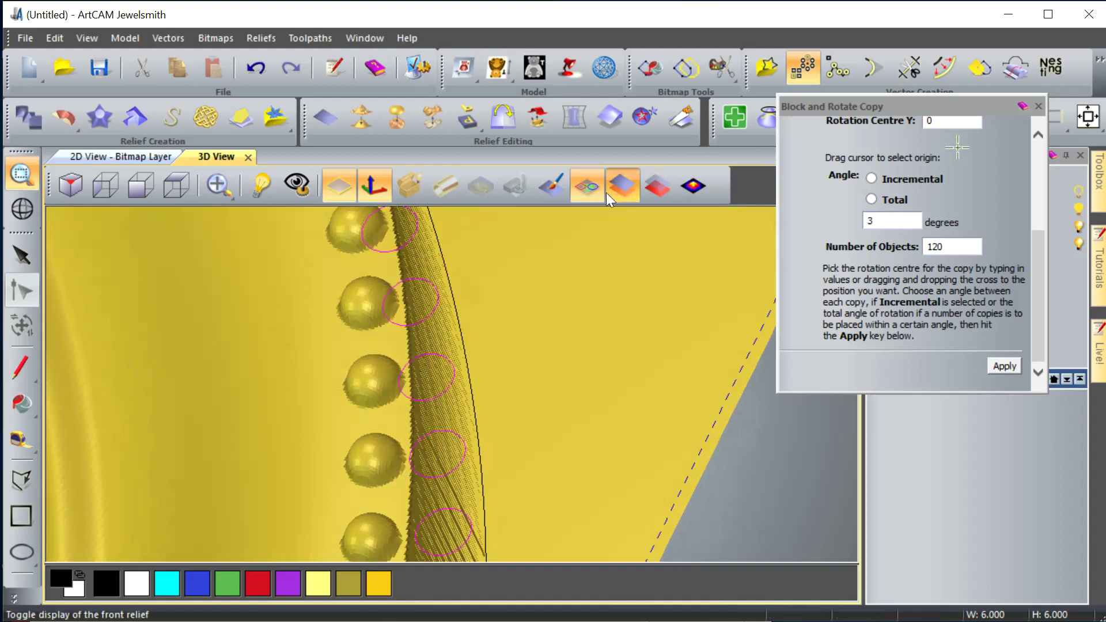
pyautogui.click(588, 193)
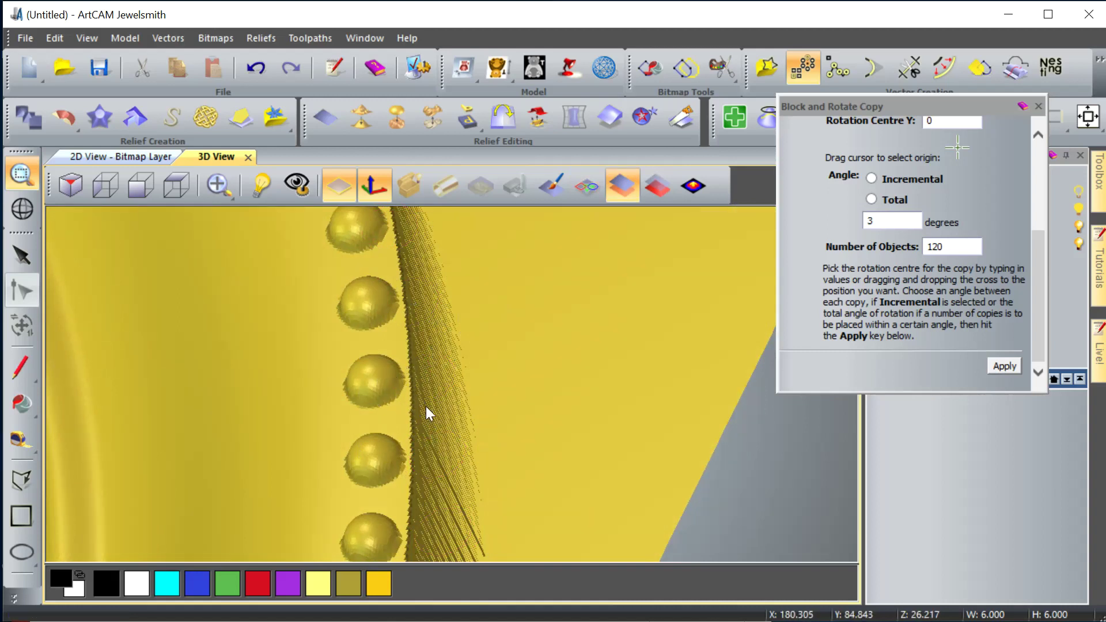
pyautogui.scroll(-5, 515, 374)
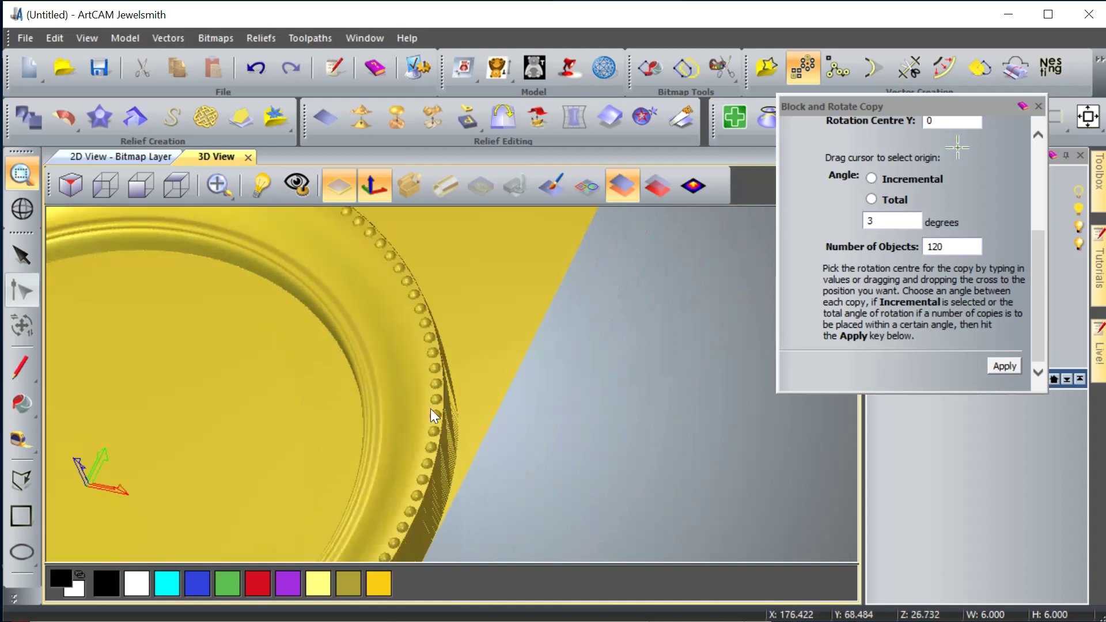
pyautogui.scroll(-4, 385, 517)
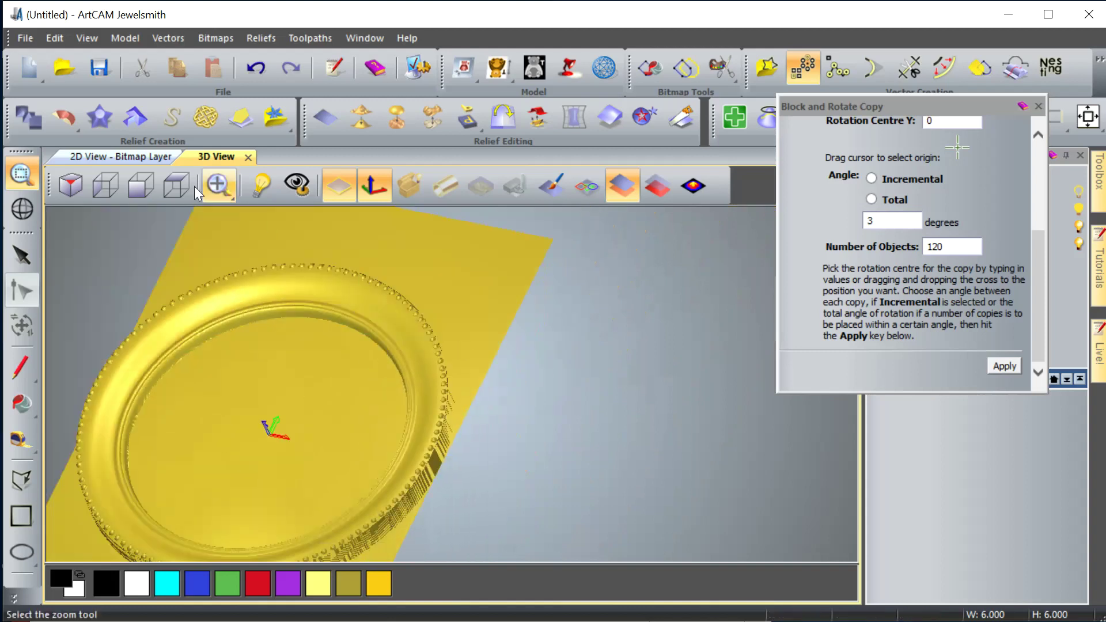
pyautogui.click(178, 186)
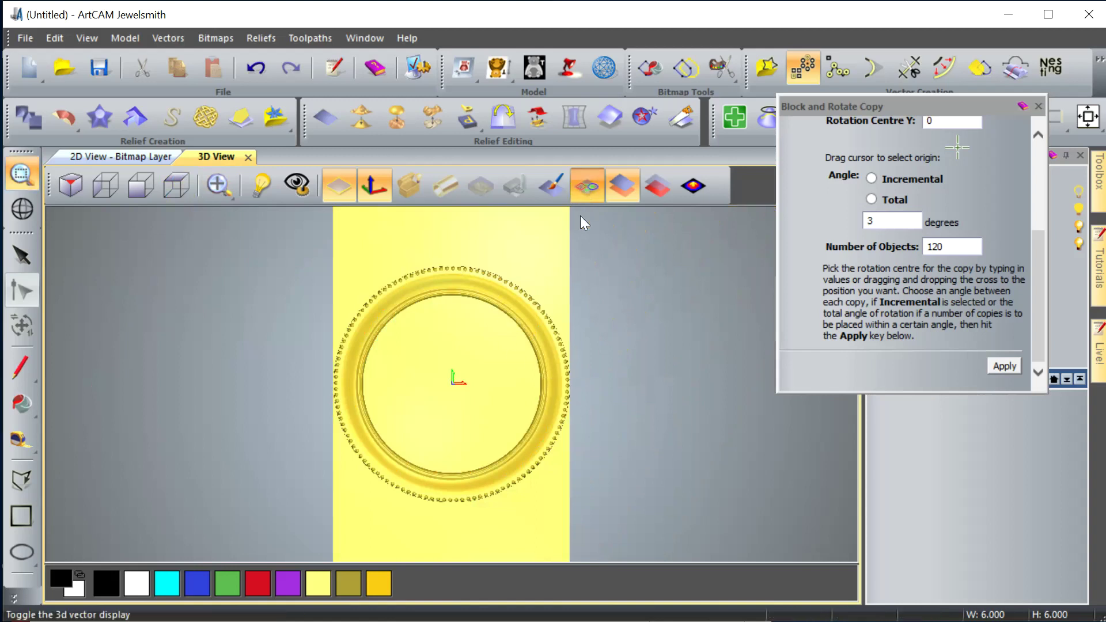
# Show the vectors over the 3D relief and compare the teardrop outline with the beads along the outer rim.
pyautogui.click(585, 189)
pyautogui.scroll(5, 576, 381)
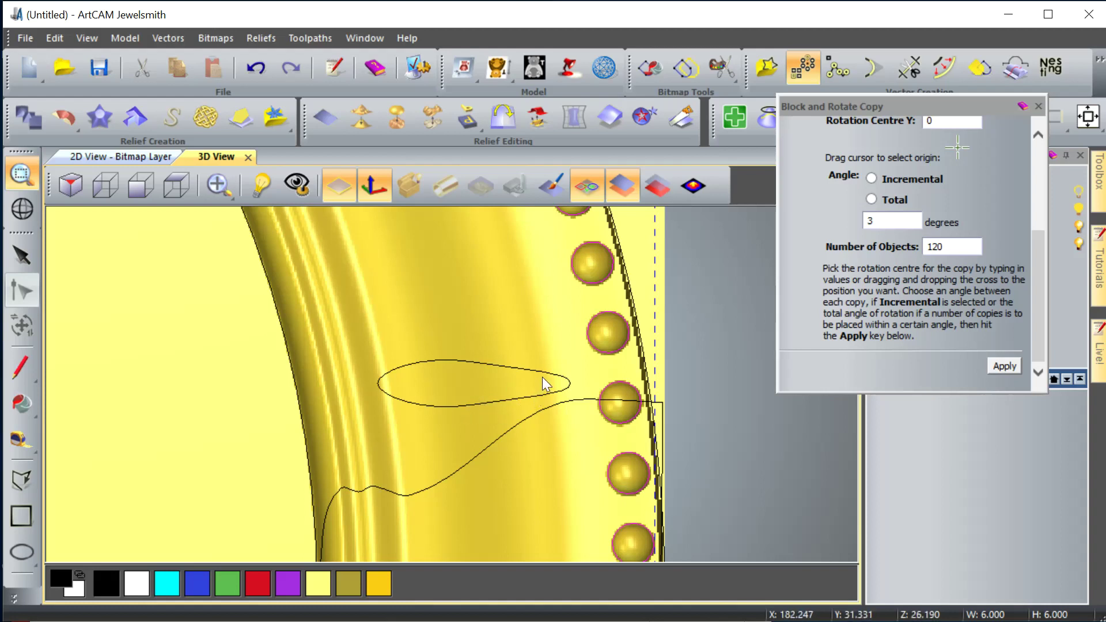
pyautogui.scroll(-2, 532, 373)
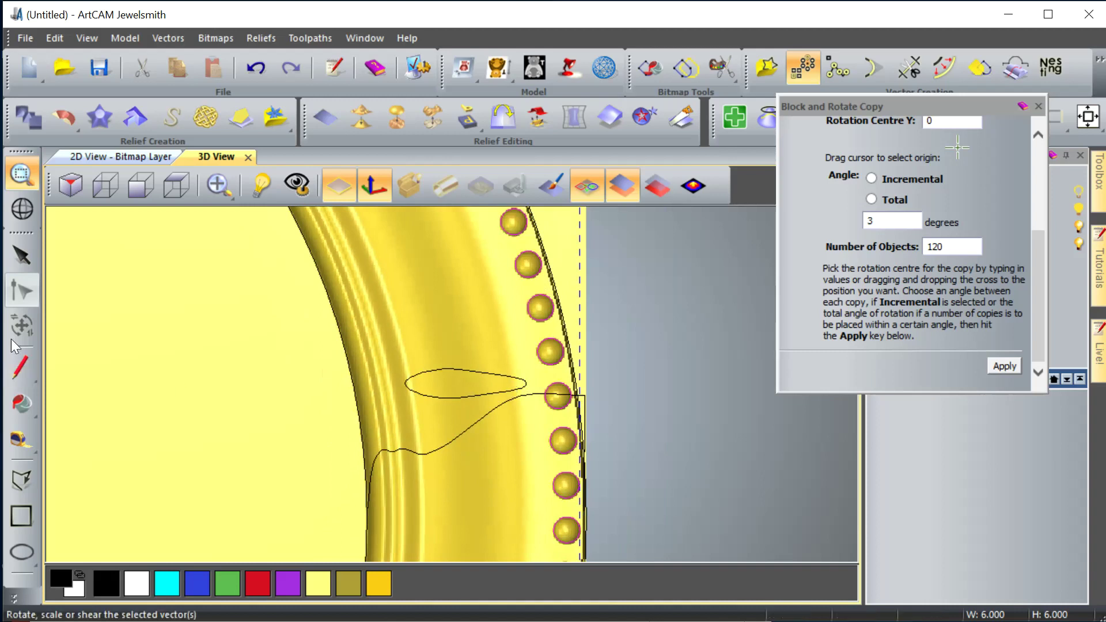
pyautogui.click(471, 371)
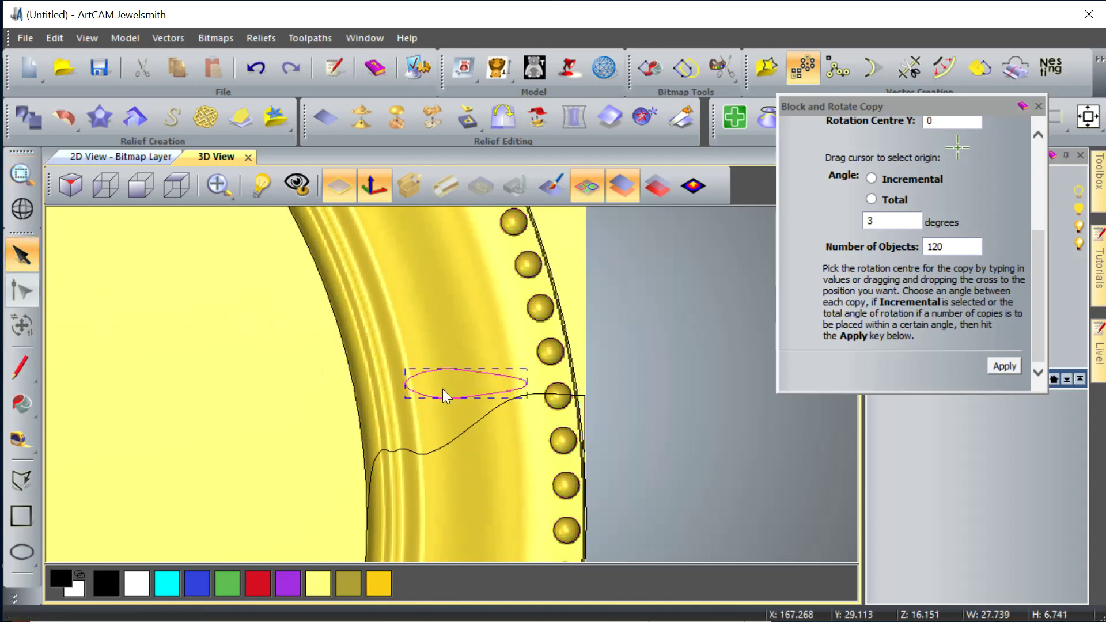
# In the 2D view, draw a horizontal straight line about 135 mm long inside the inner circle and centre it in the page.
pyautogui.click(106, 160)
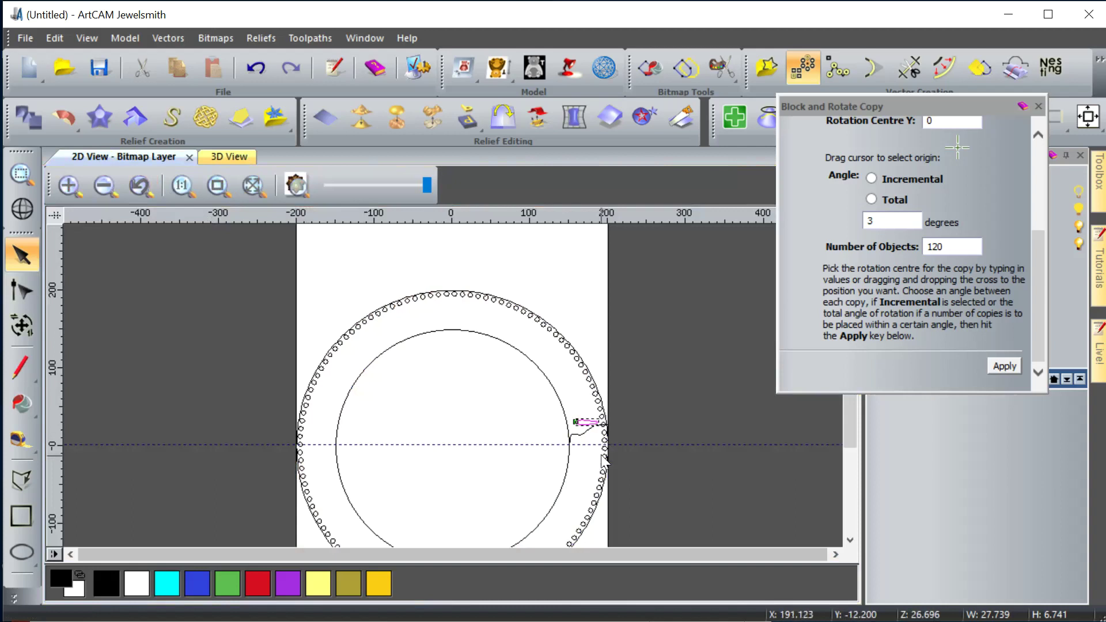
pyautogui.scroll(2, 603, 461)
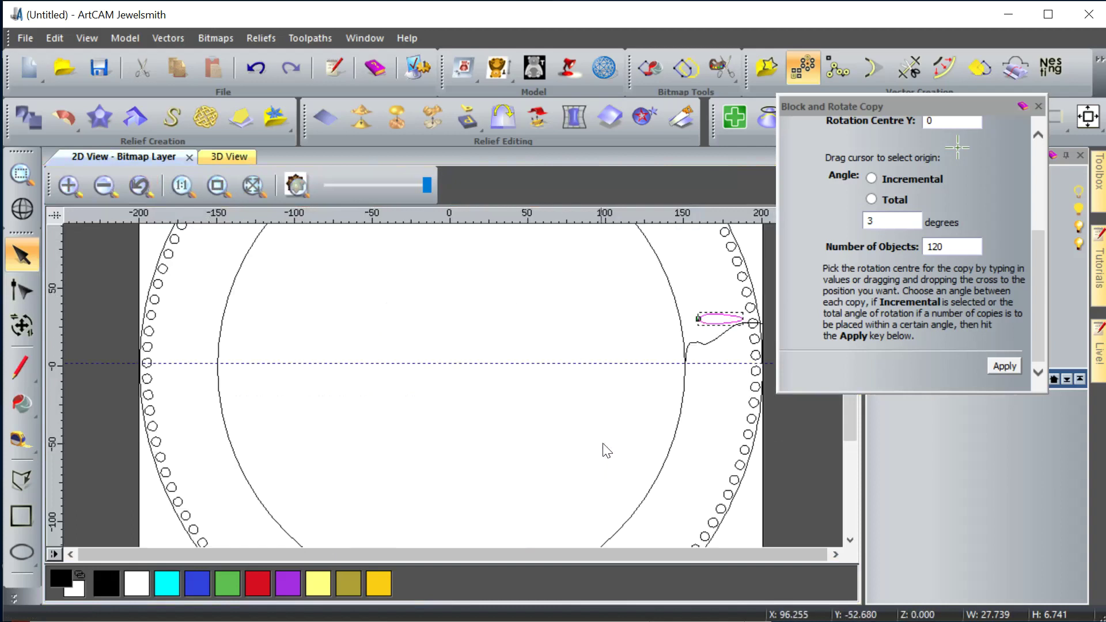
pyautogui.click(571, 363)
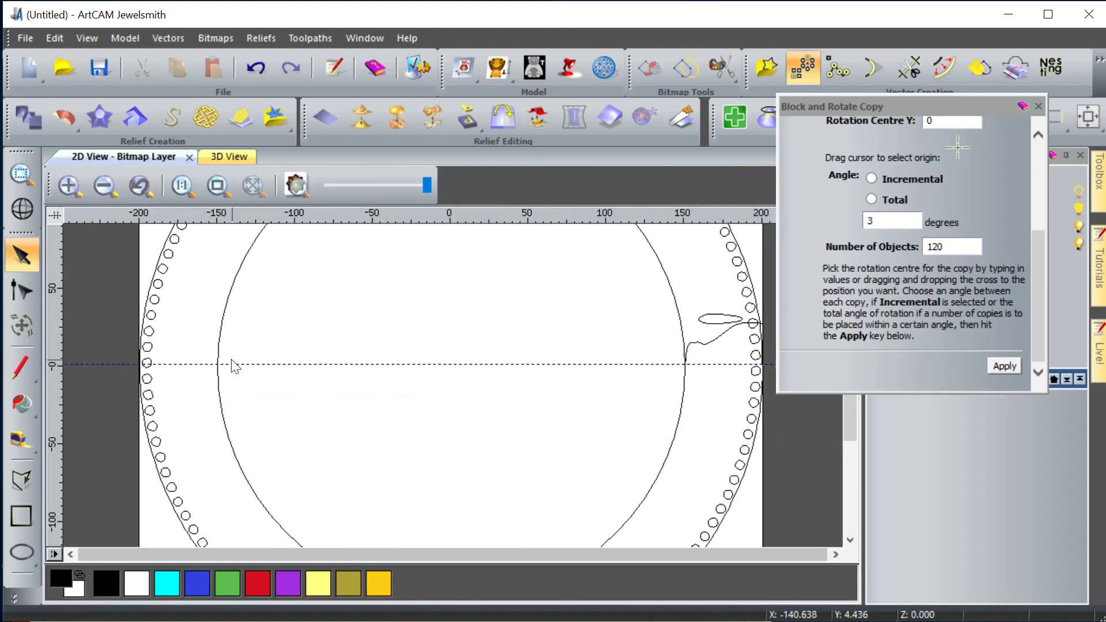
pyautogui.click(22, 475)
pyautogui.click(357, 345)
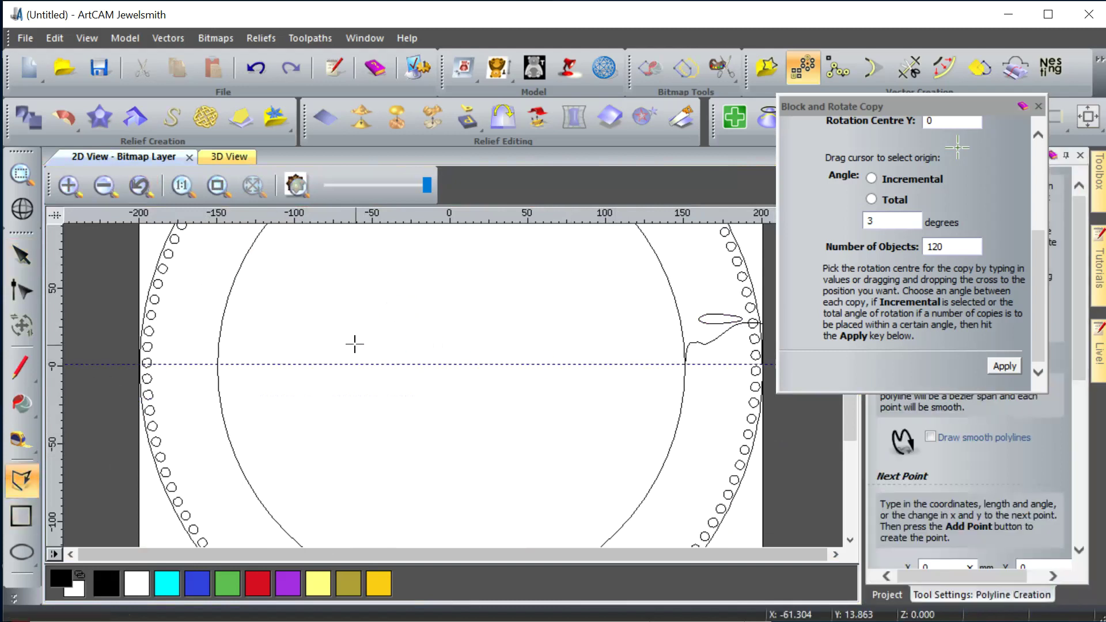
pyautogui.click(565, 344)
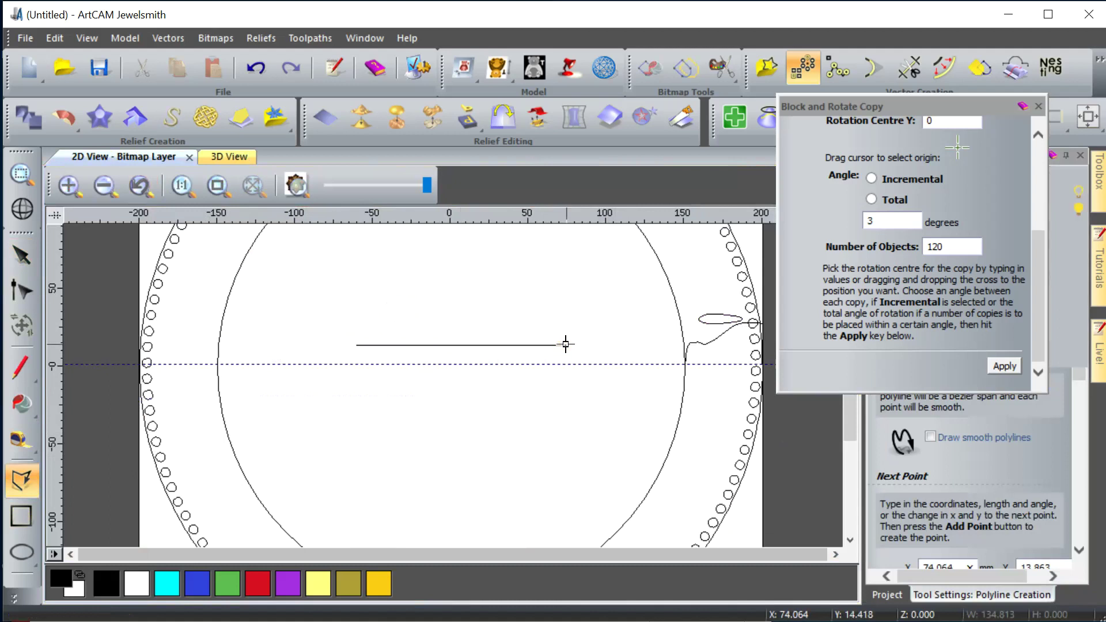
pyautogui.press('Escape')
pyautogui.click(1087, 117)
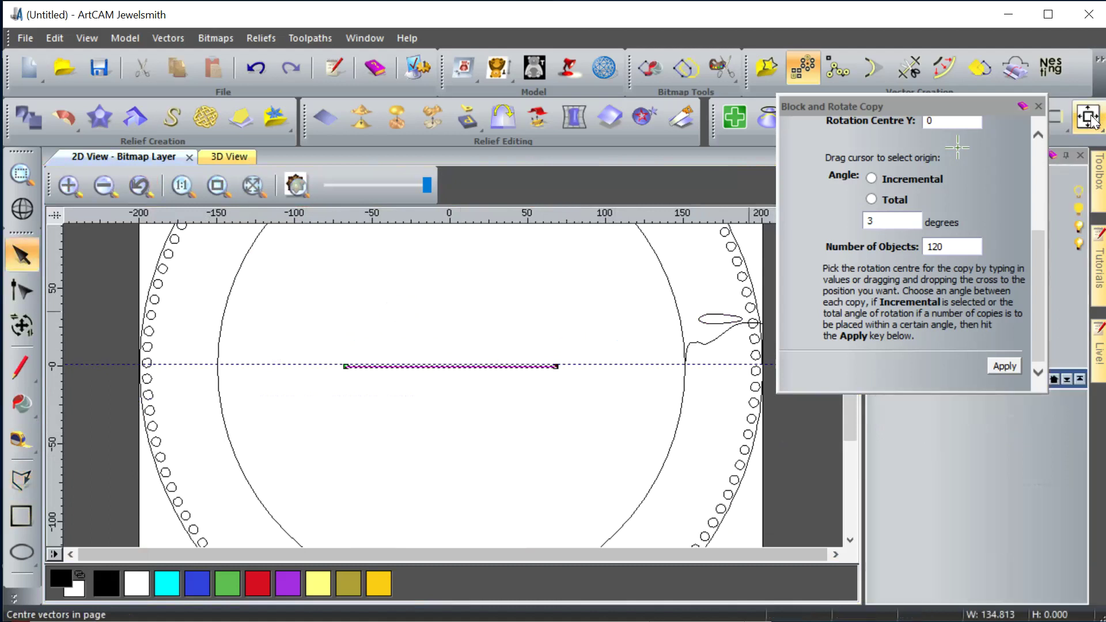
pyautogui.scroll(4, 531, 390)
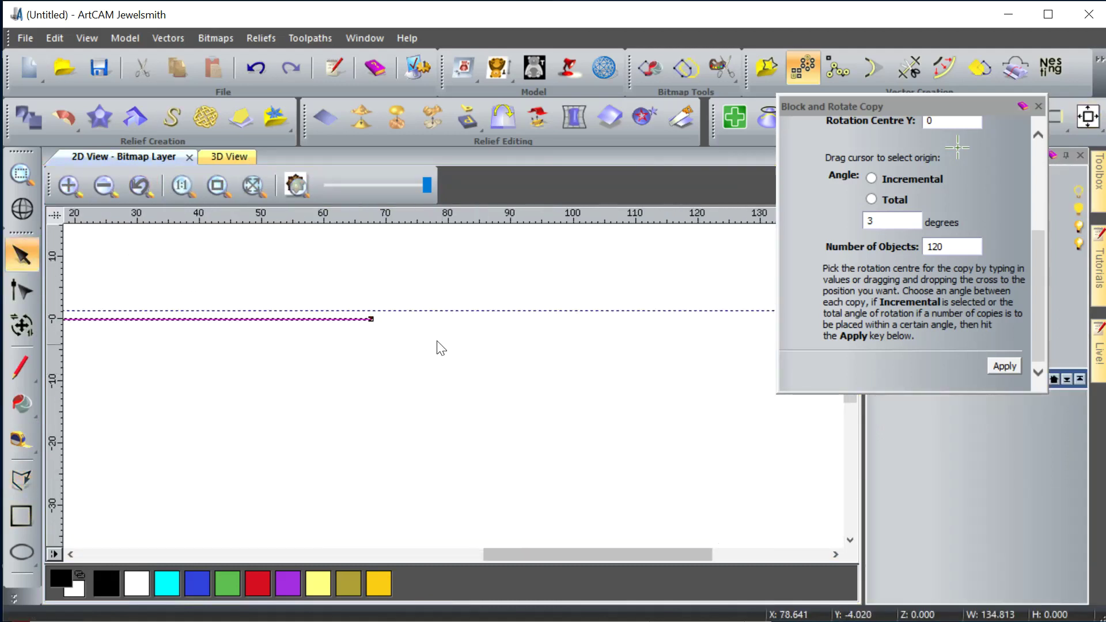
pyautogui.scroll(-4, 400, 357)
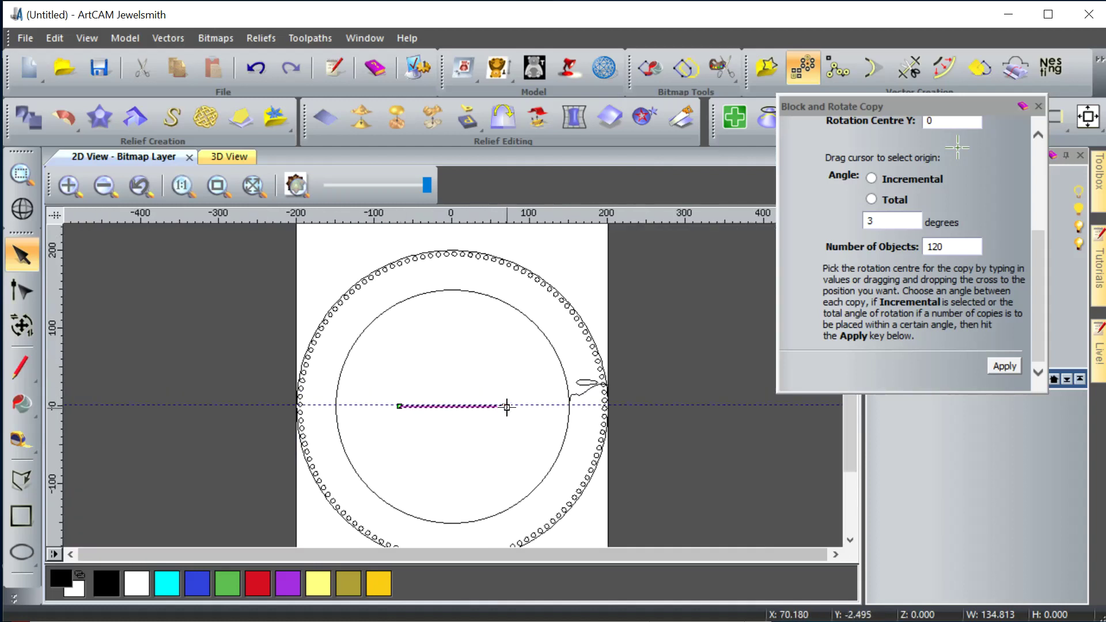
# Stretch the line's right end node well beyond the frame to a length of about 620 mm and centre the line in the page.
pyautogui.click(33, 288)
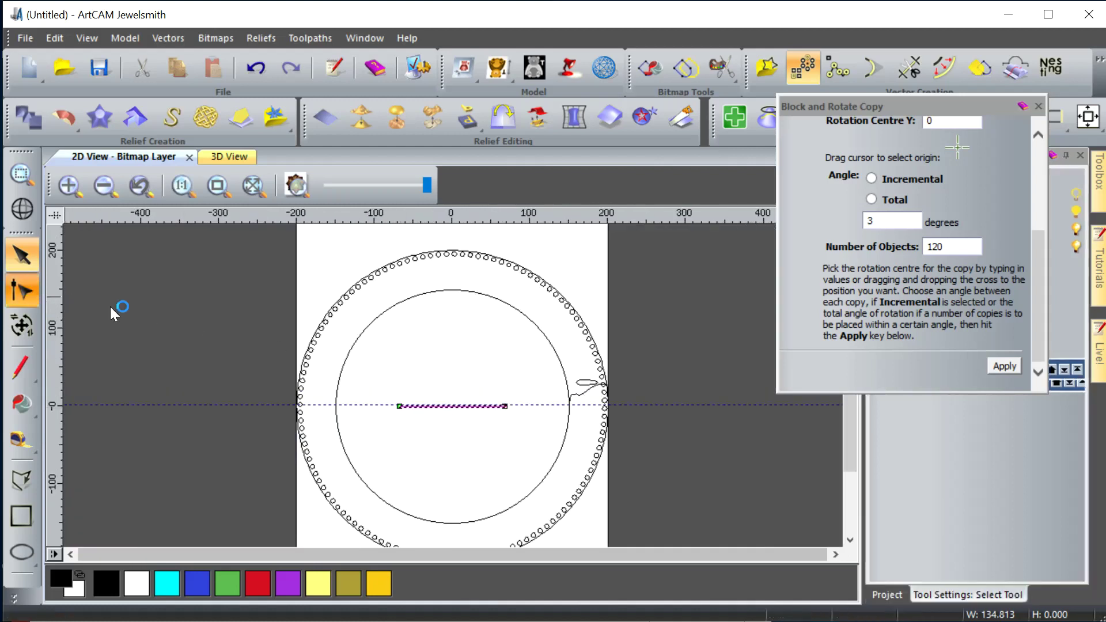
pyautogui.click(569, 406)
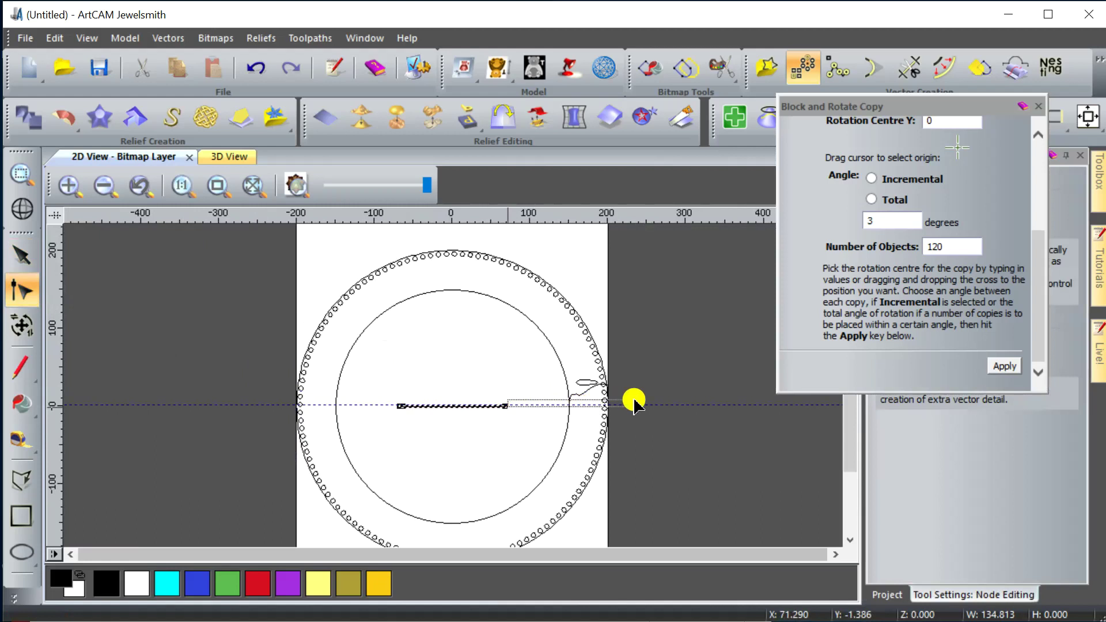
pyautogui.click(501, 408)
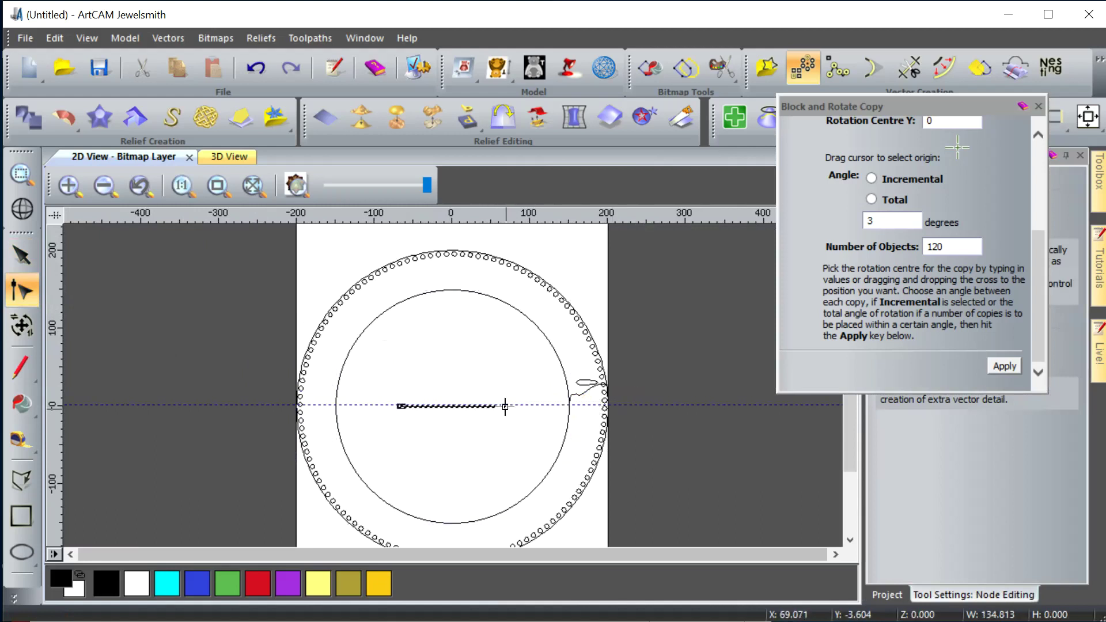
pyautogui.moveTo(505, 406); pyautogui.dragTo(661, 406)
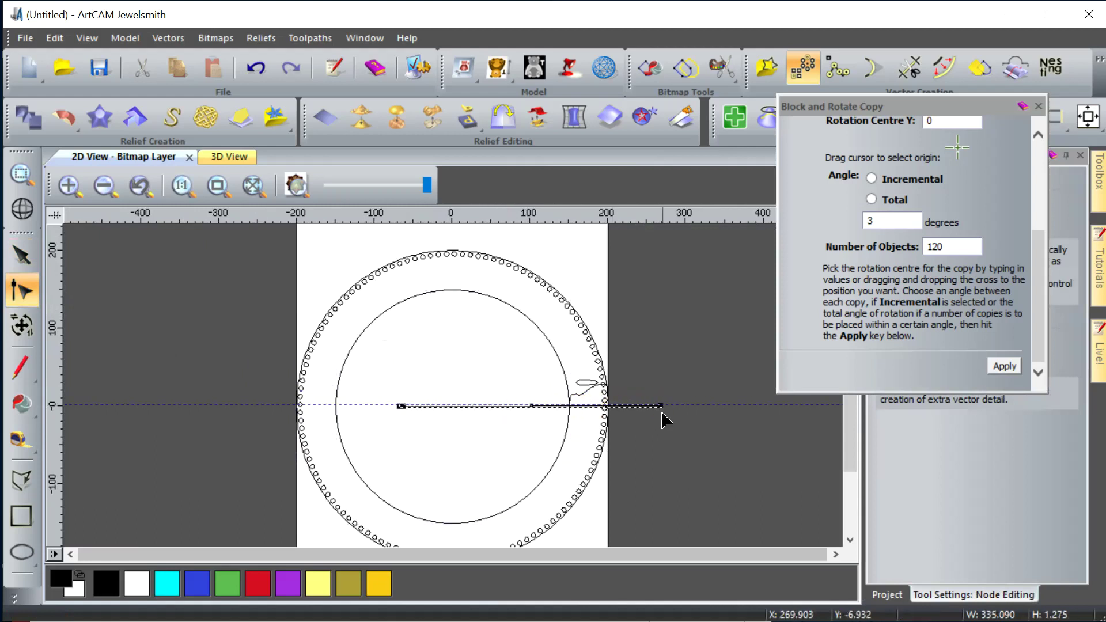
pyautogui.scroll(1, 661, 432)
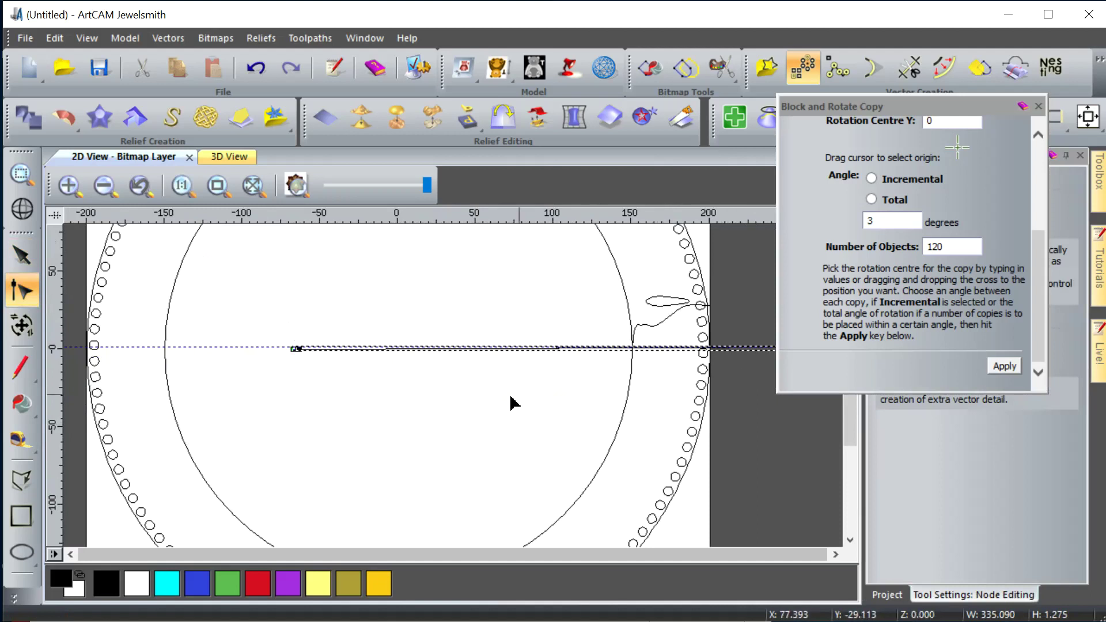
pyautogui.scroll(-1, 509, 403)
pyautogui.scroll(-2, 510, 403)
pyautogui.scroll(1, 518, 396)
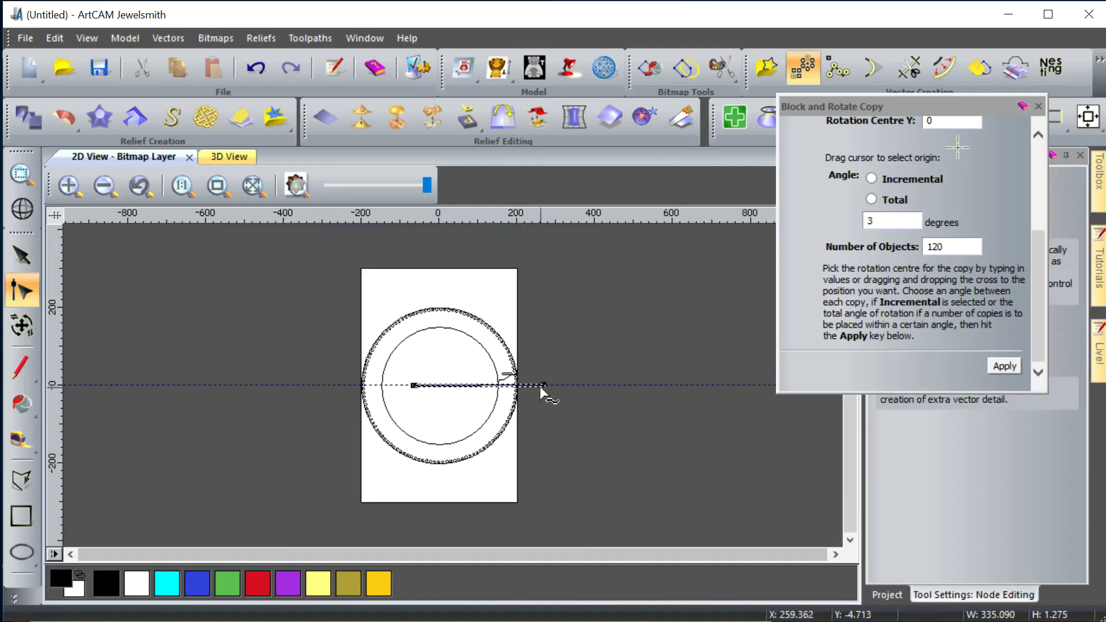
pyautogui.moveTo(543, 385); pyautogui.dragTo(656, 385)
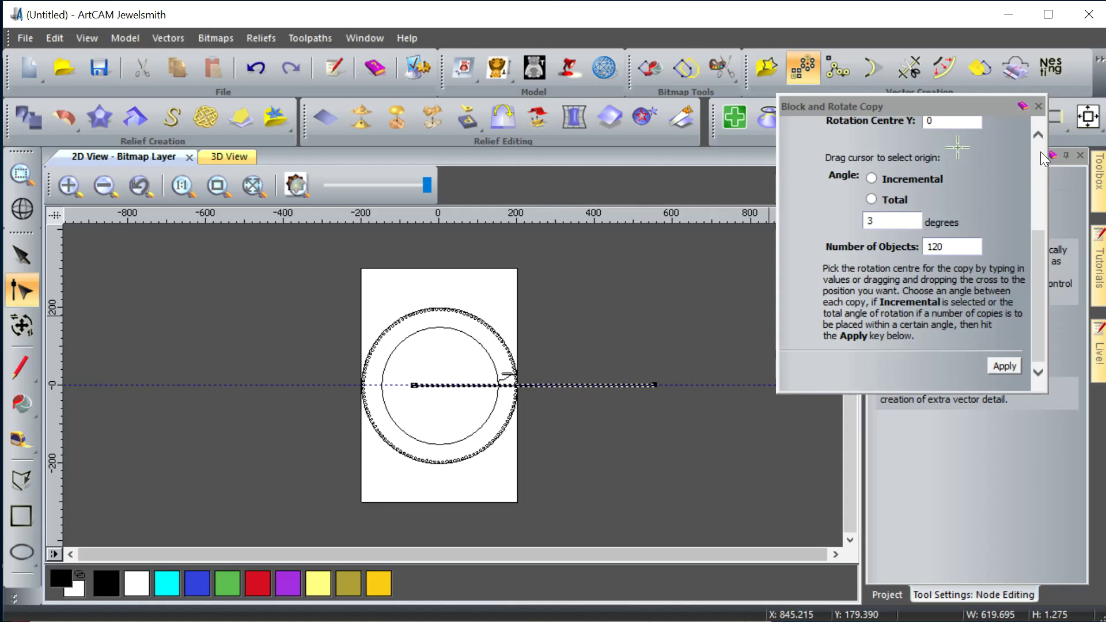
pyautogui.click(1089, 118)
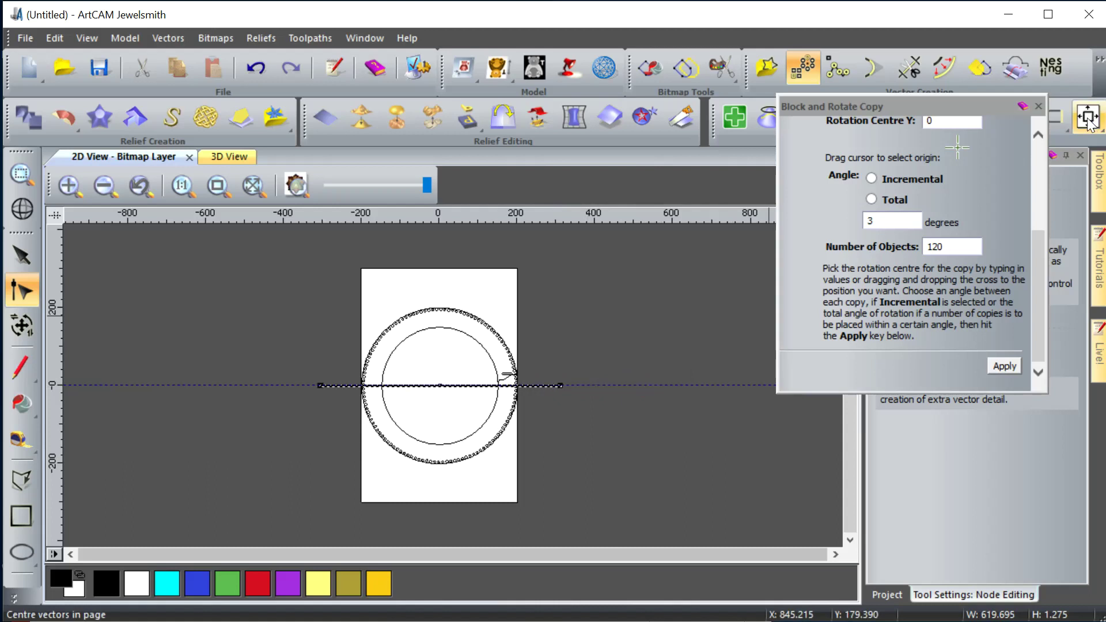
pyautogui.scroll(1, 558, 409)
pyautogui.scroll(2, 599, 365)
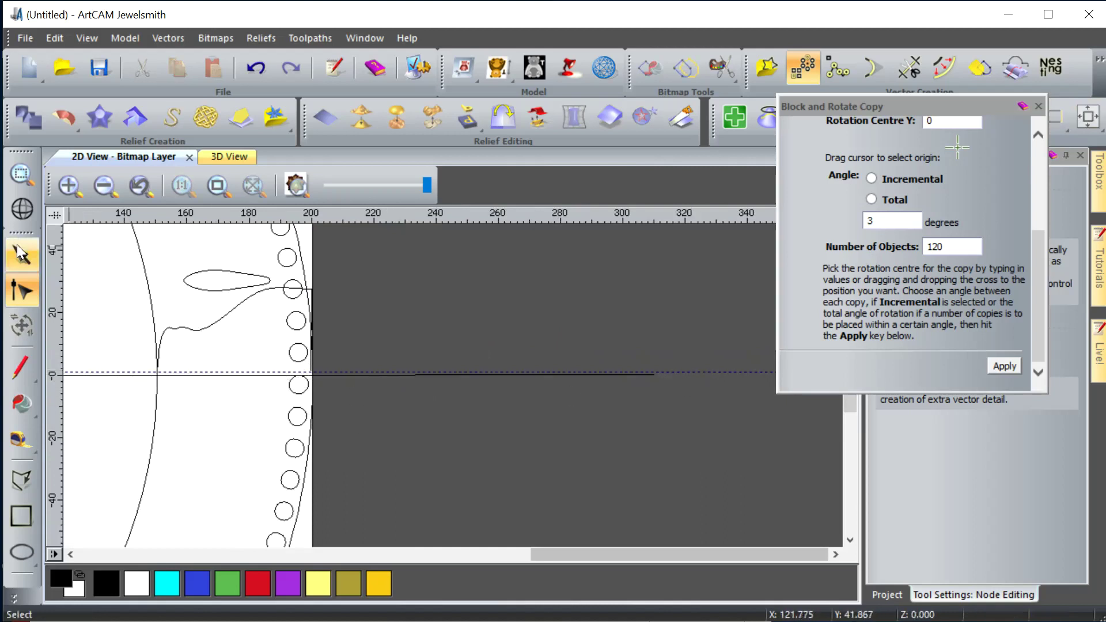
# Remove the horizontal guideline and move the teardrop down onto the drawn centre line, between the inner circle and the beads.
pyautogui.press('n')
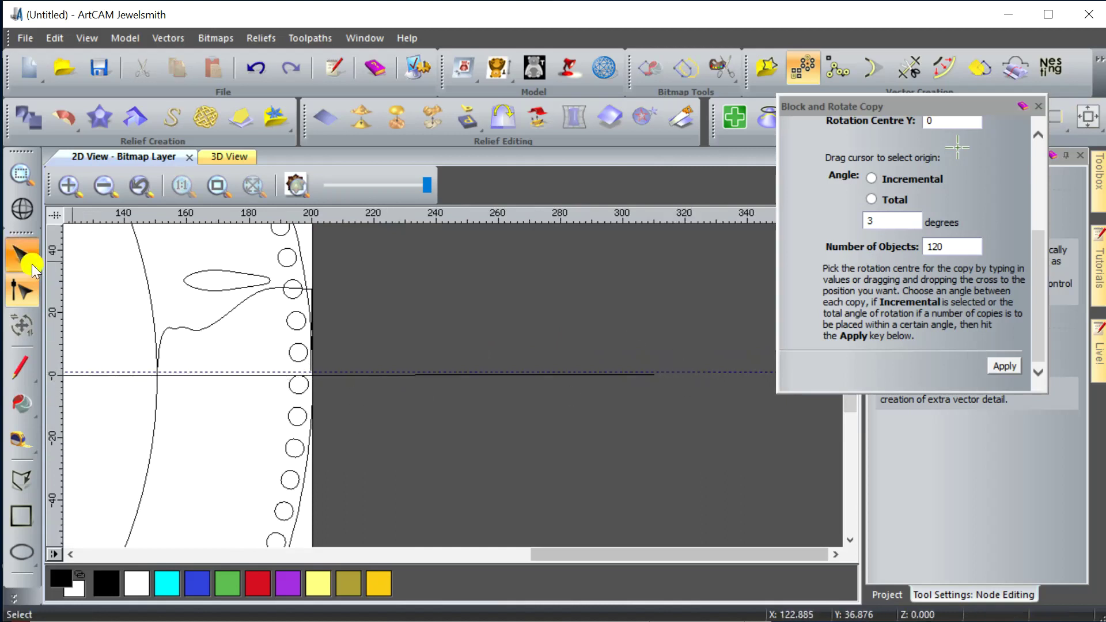
pyautogui.moveTo(683, 370); pyautogui.dragTo(683, 214)
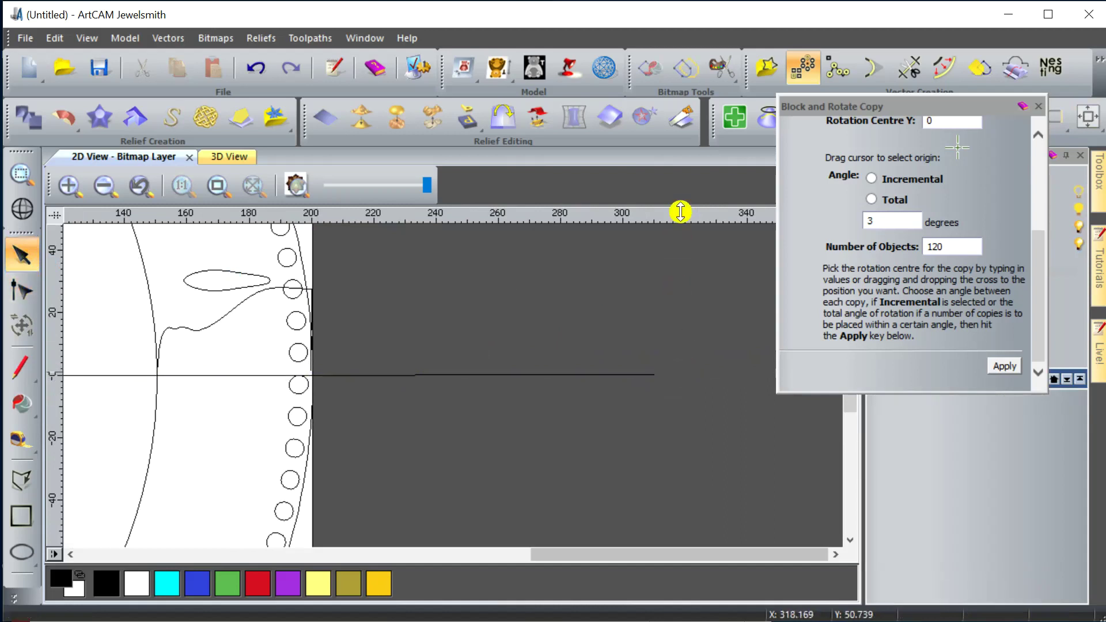
pyautogui.click(223, 289)
pyautogui.moveTo(223, 289); pyautogui.dragTo(229, 383)
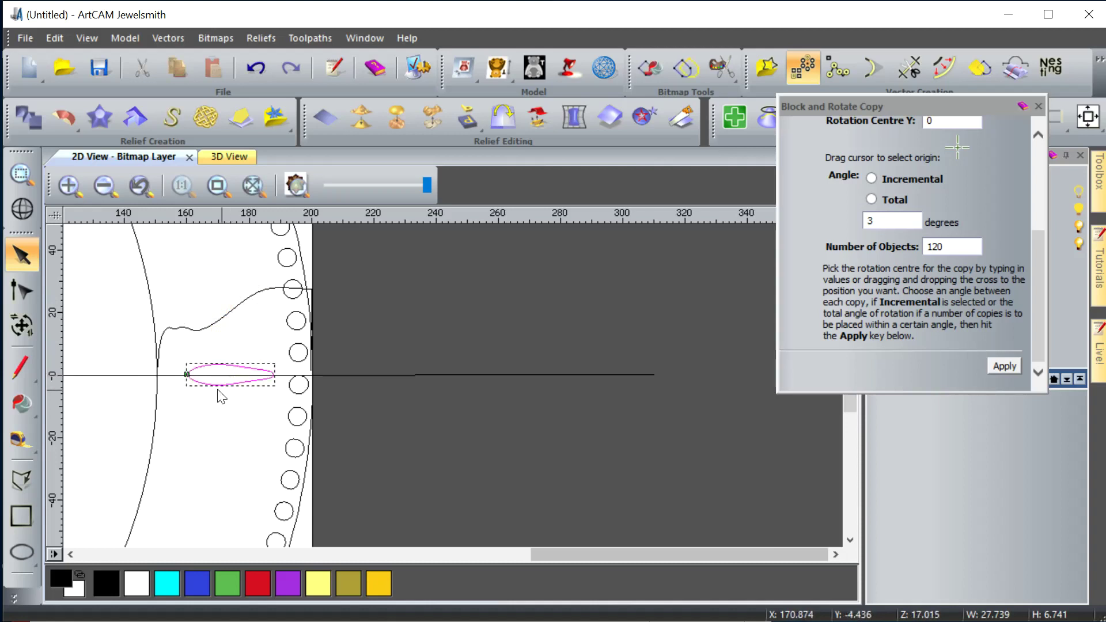
# Nudge the teardrop about 1 mm upward so its narrow end points towards the gap between two outer beads.
pyautogui.scroll(2, 183, 390)
pyautogui.scroll(2, 667, 389)
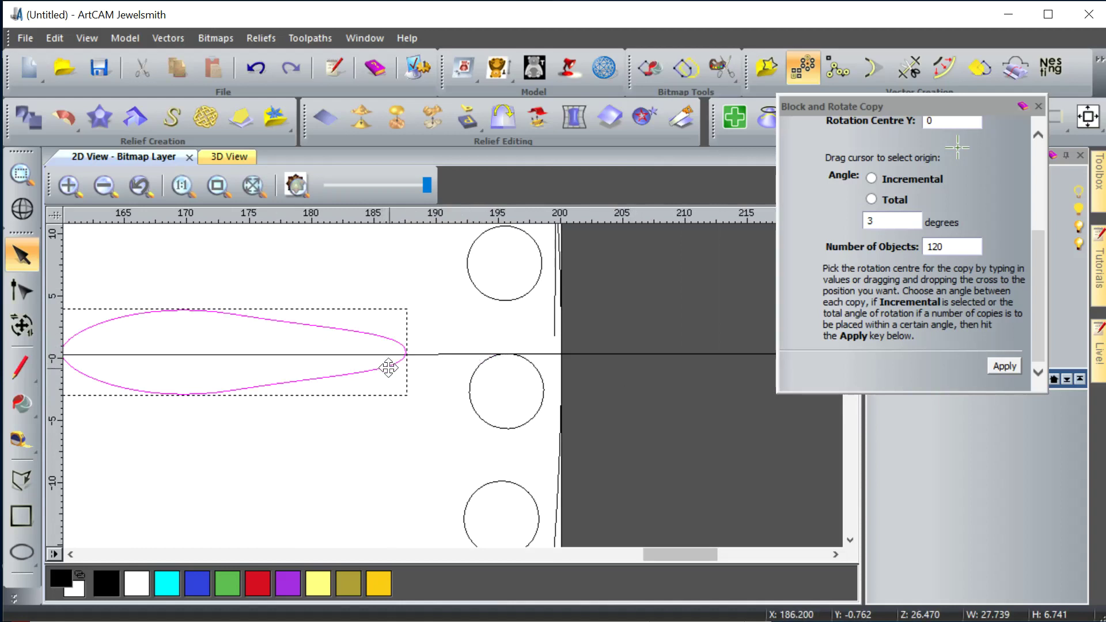
pyautogui.scroll(-2, 432, 378)
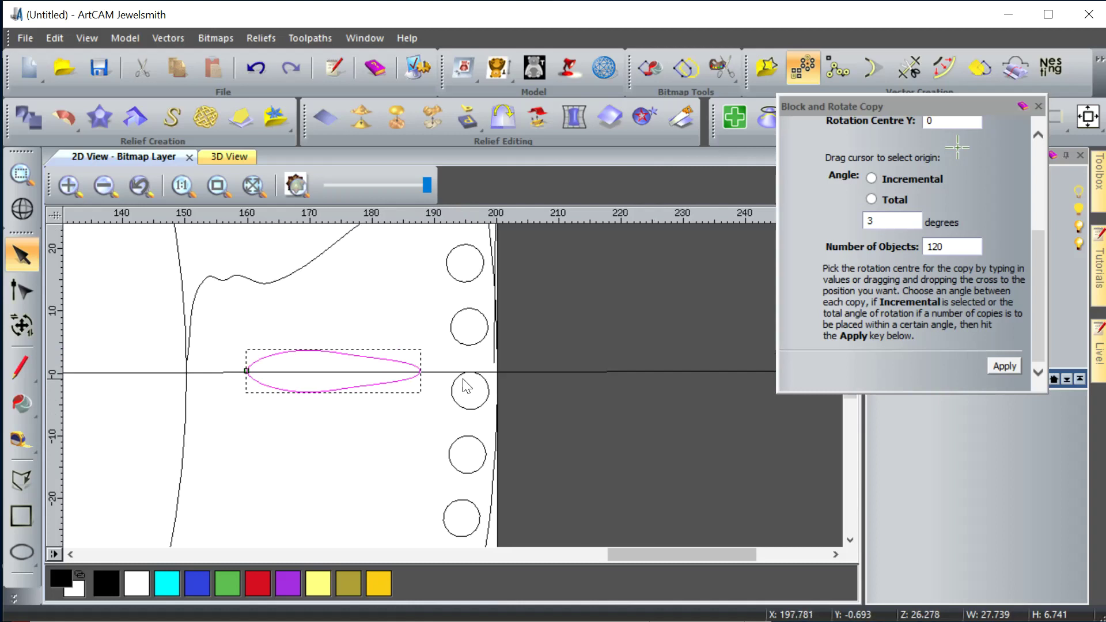
pyautogui.scroll(2, 365, 386)
pyautogui.moveTo(458, 378); pyautogui.dragTo(458, 365)
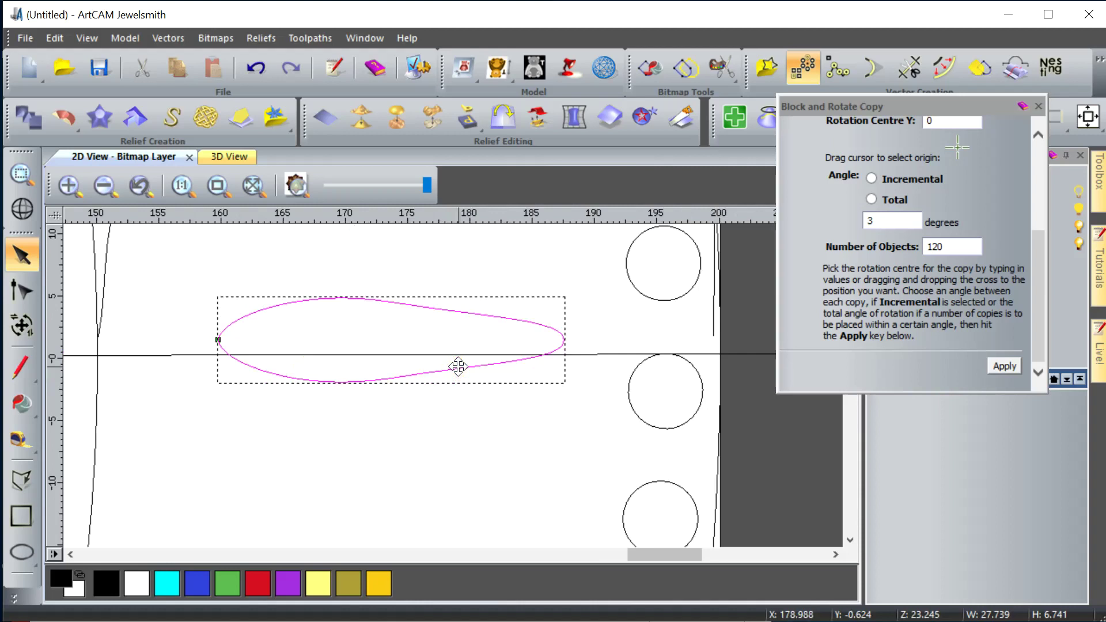
# Lengthen the teardrop towards the beads to about 31.4 mm wide at the same height and shift it slightly upward.
pyautogui.click(22, 326)
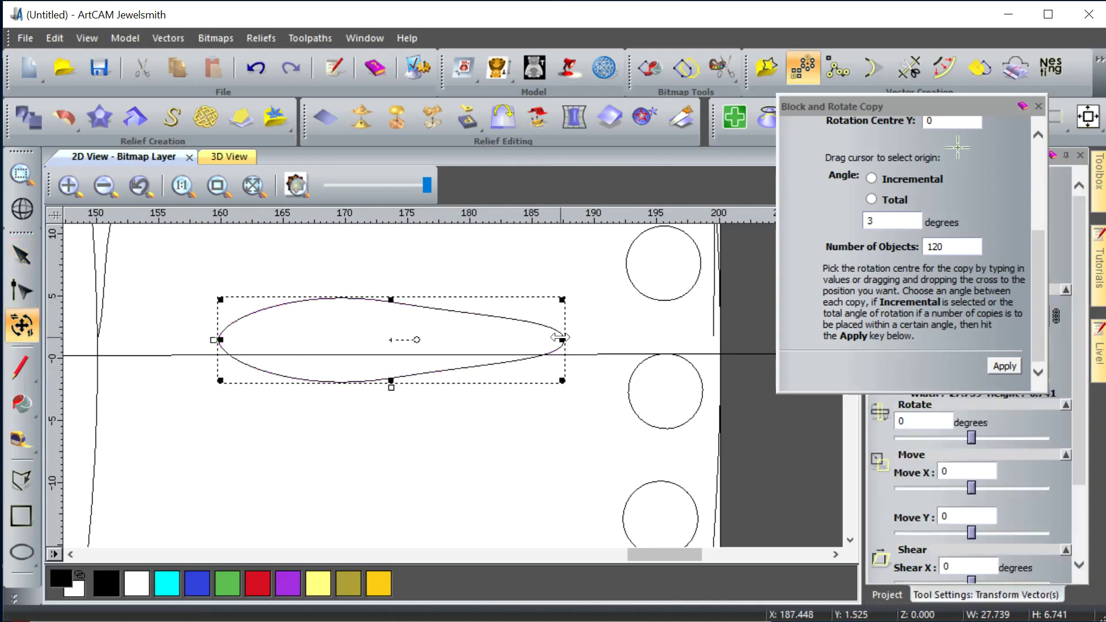
pyautogui.click(591, 341)
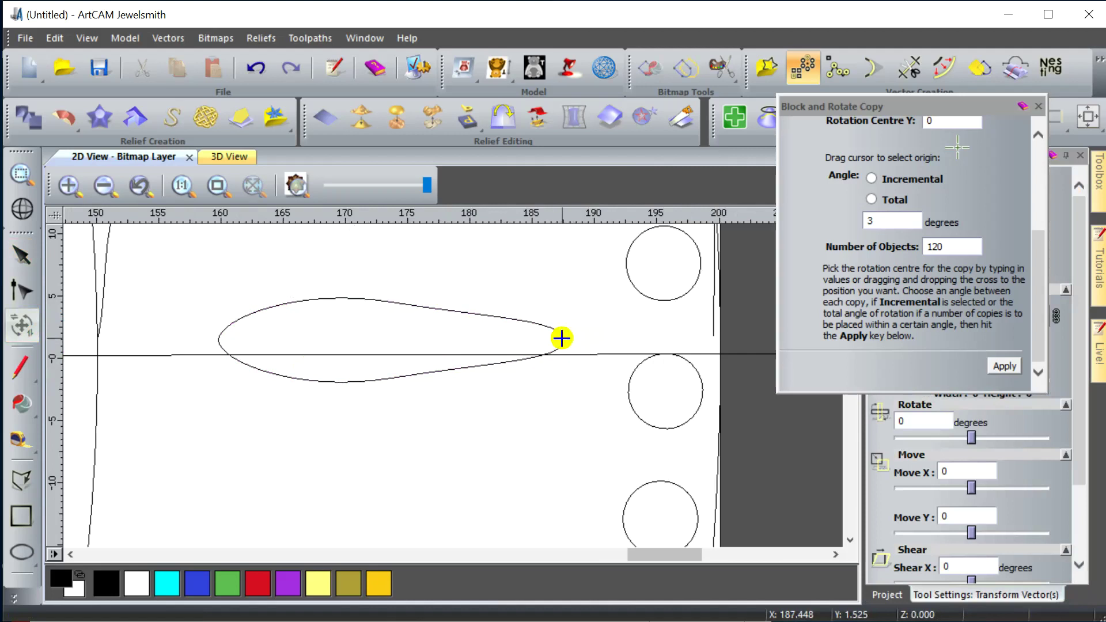
pyautogui.click(559, 334)
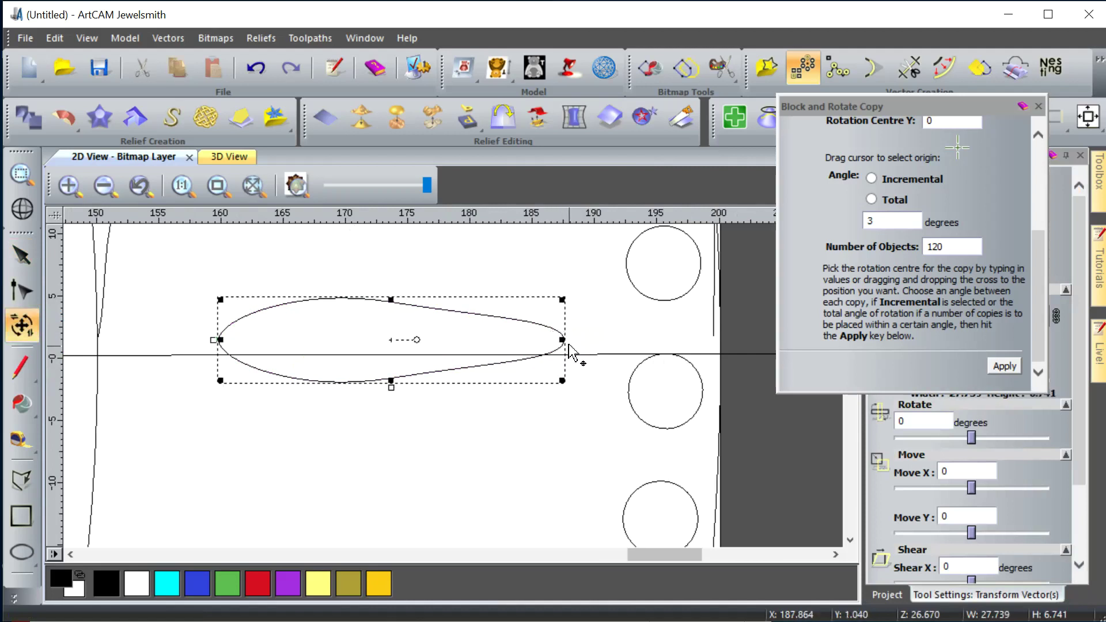
pyautogui.moveTo(561, 340); pyautogui.dragTo(608, 341)
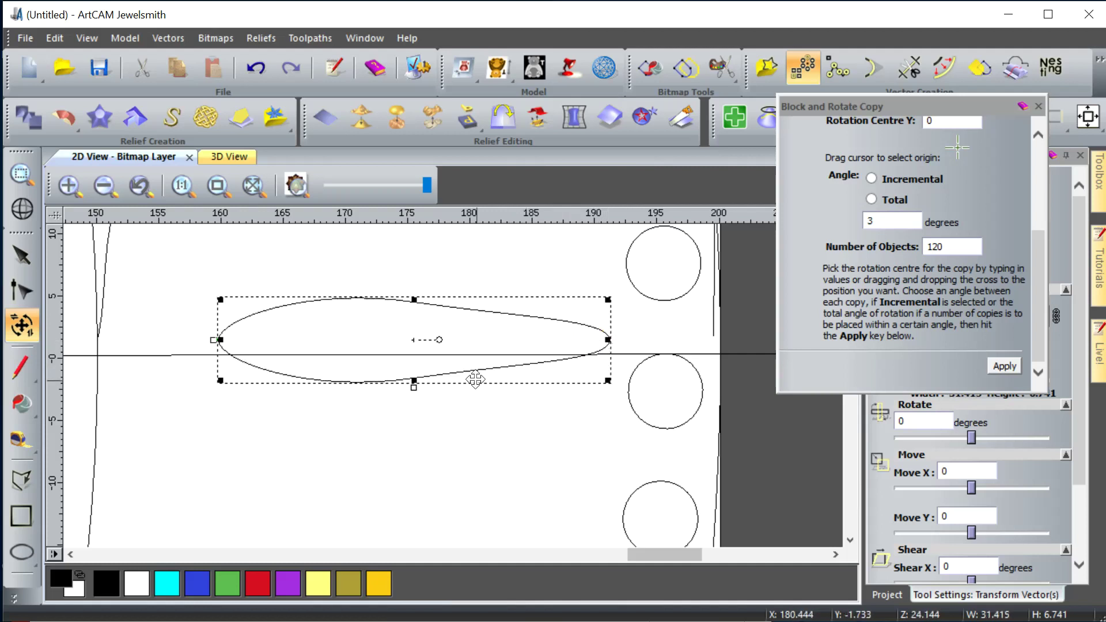
pyautogui.moveTo(466, 370); pyautogui.dragTo(478, 376)
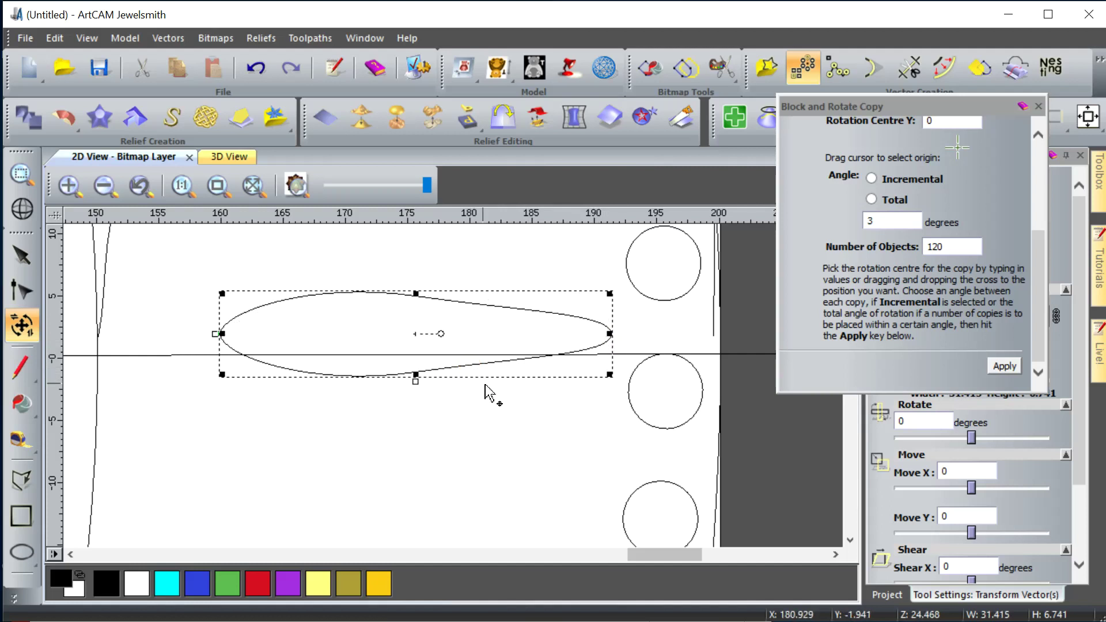
pyautogui.press('Escape')
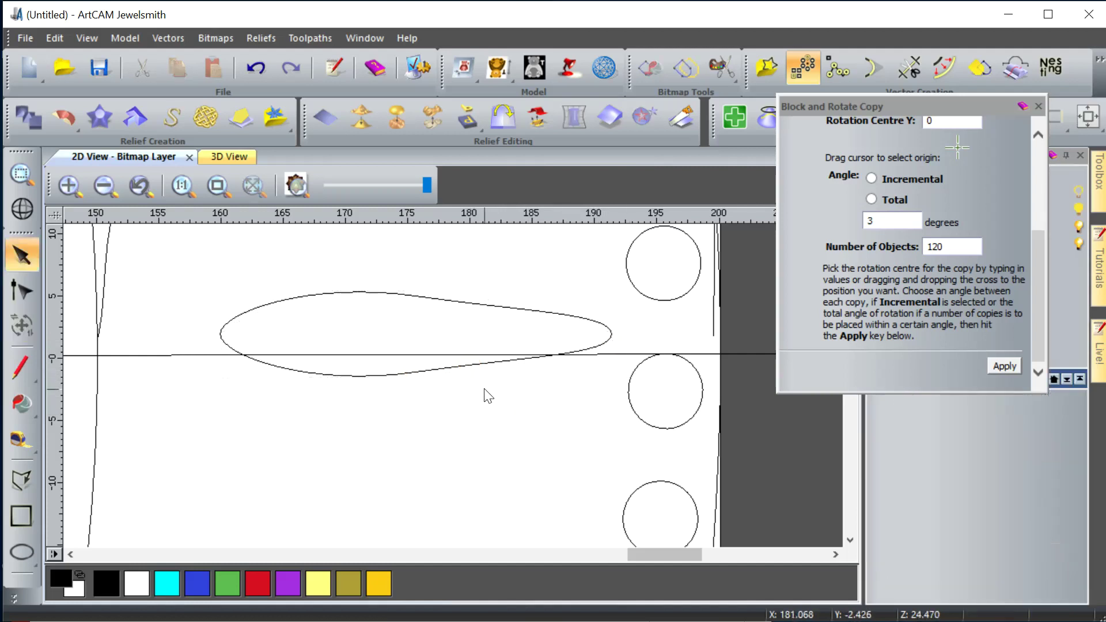
# Rotate-copy the lengthened teardrop around the frame's centre with 120 objects at 3 degrees.
pyautogui.scroll(-4, 459, 390)
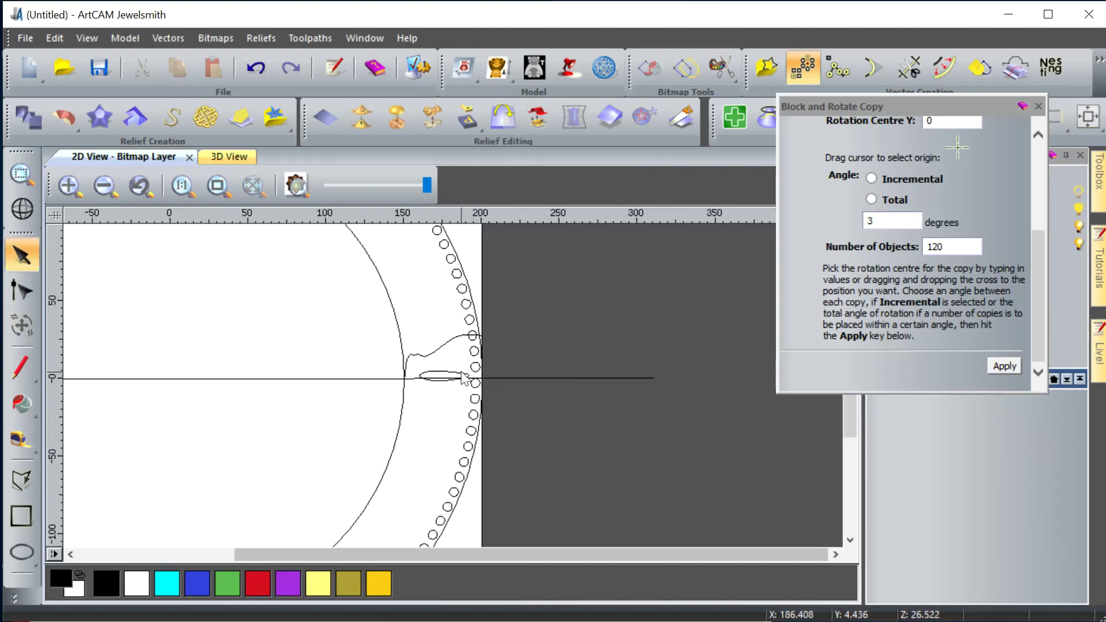
pyautogui.click(461, 376)
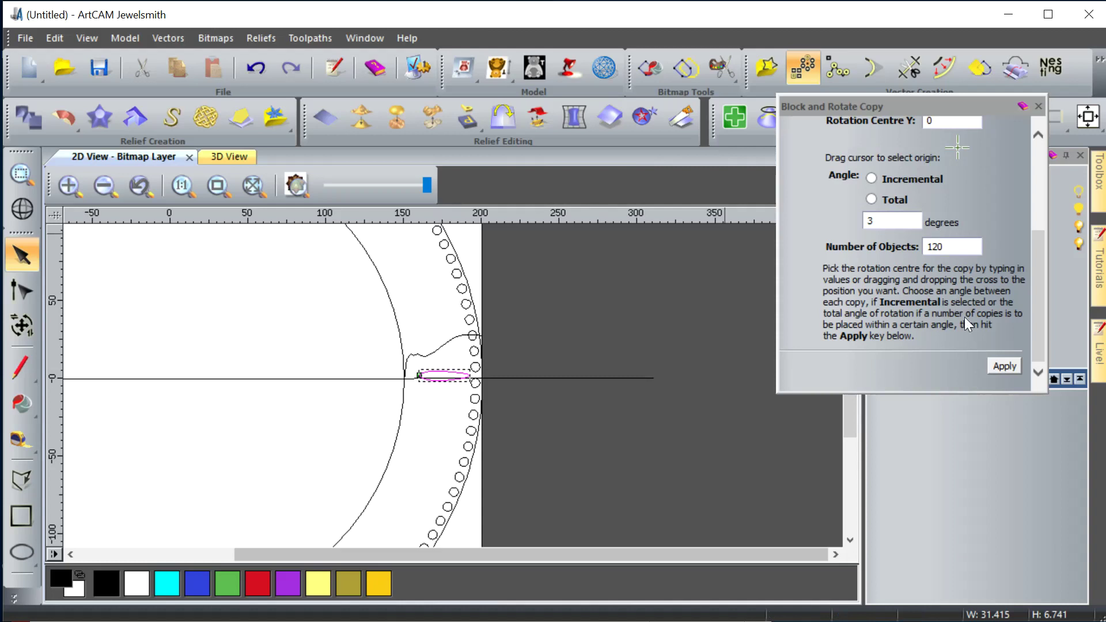
pyautogui.click(1005, 366)
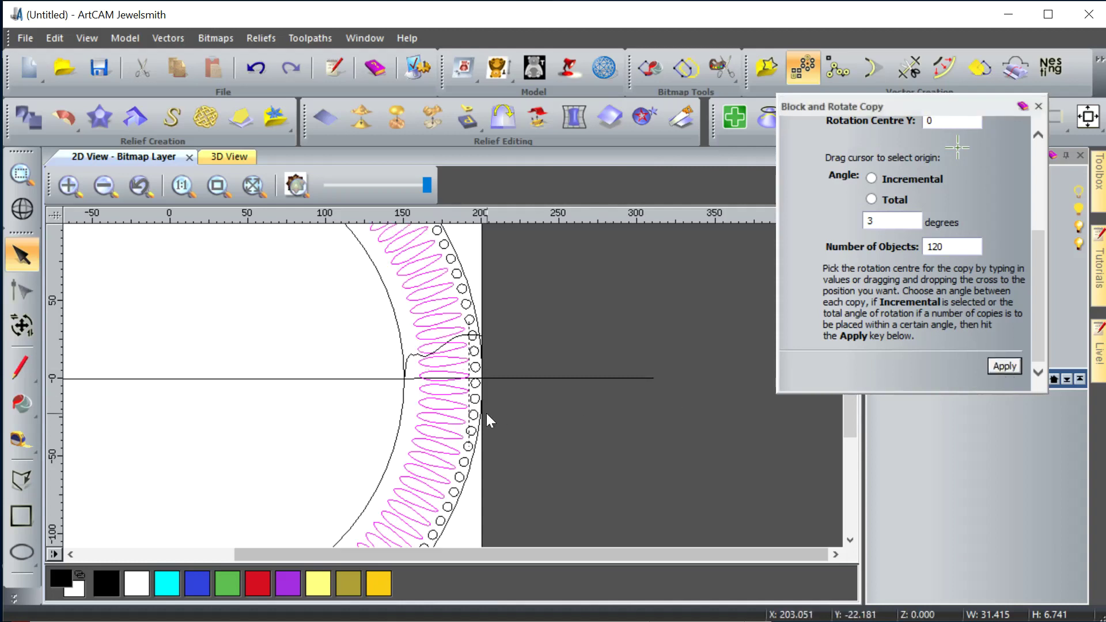
# Add a round dome profile at 90 degrees with no height limit to the relief from the ring of teardrops.
pyautogui.scroll(1, 458, 394)
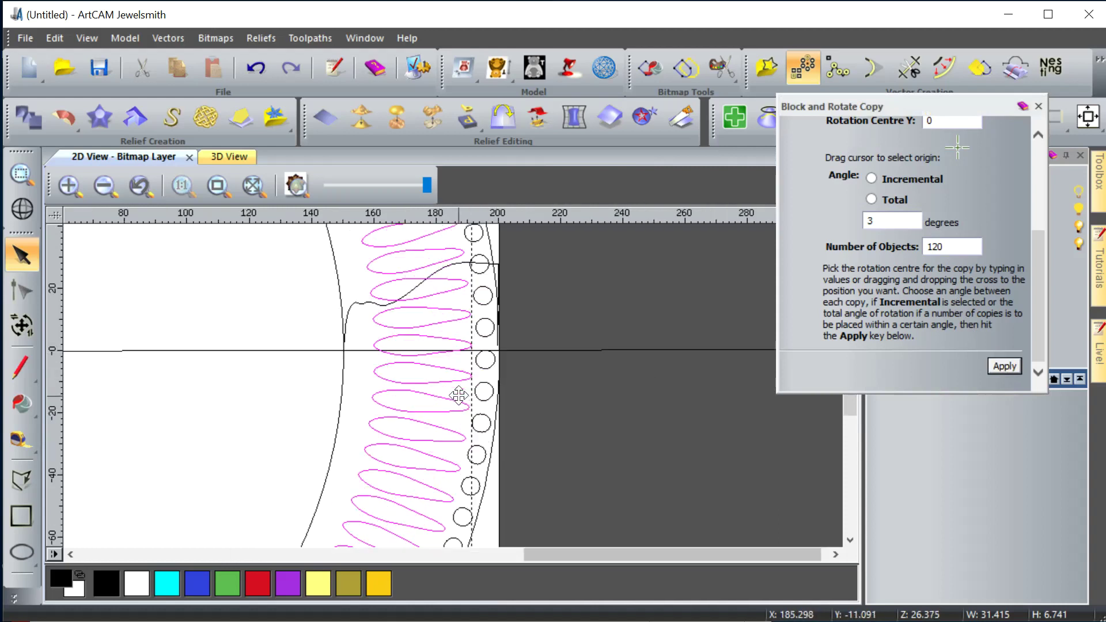
pyautogui.scroll(1, 472, 386)
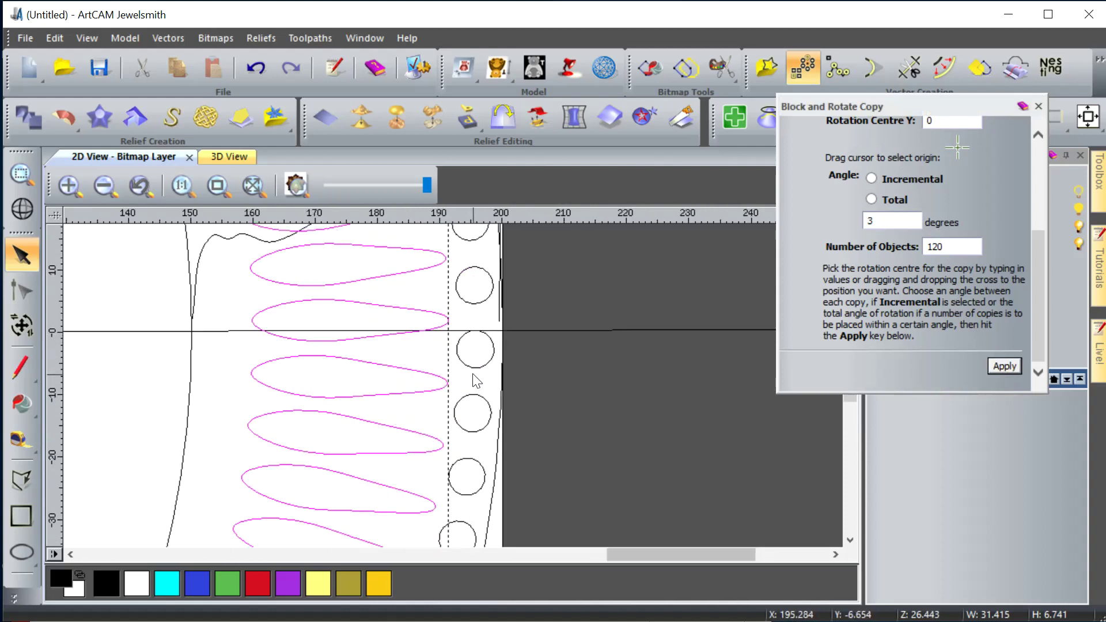
pyautogui.scroll(-4, 472, 380)
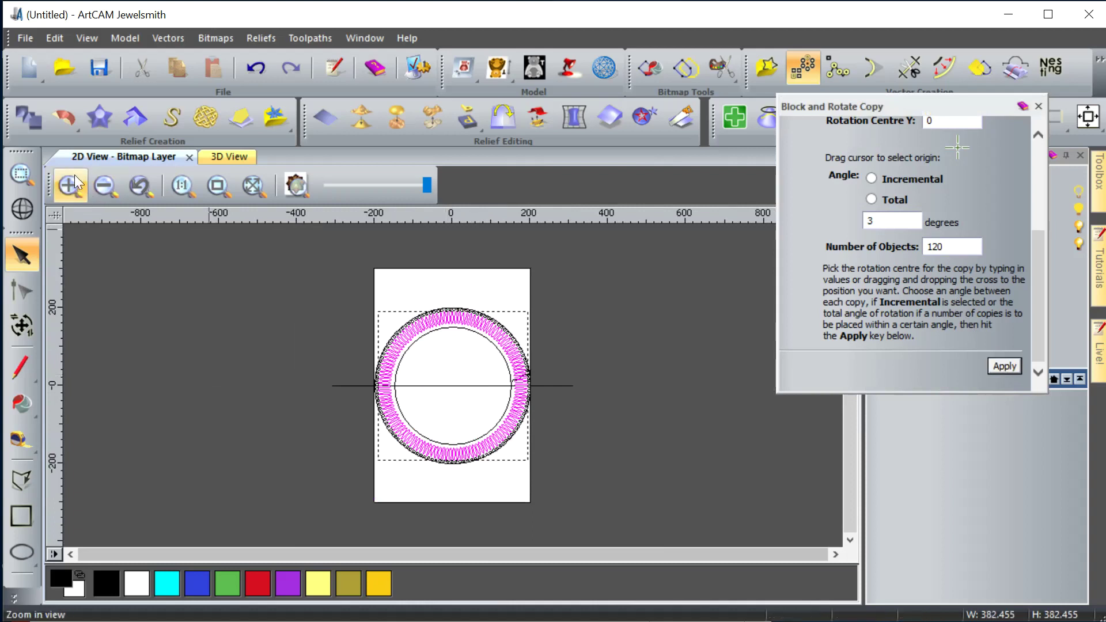
pyautogui.click(37, 122)
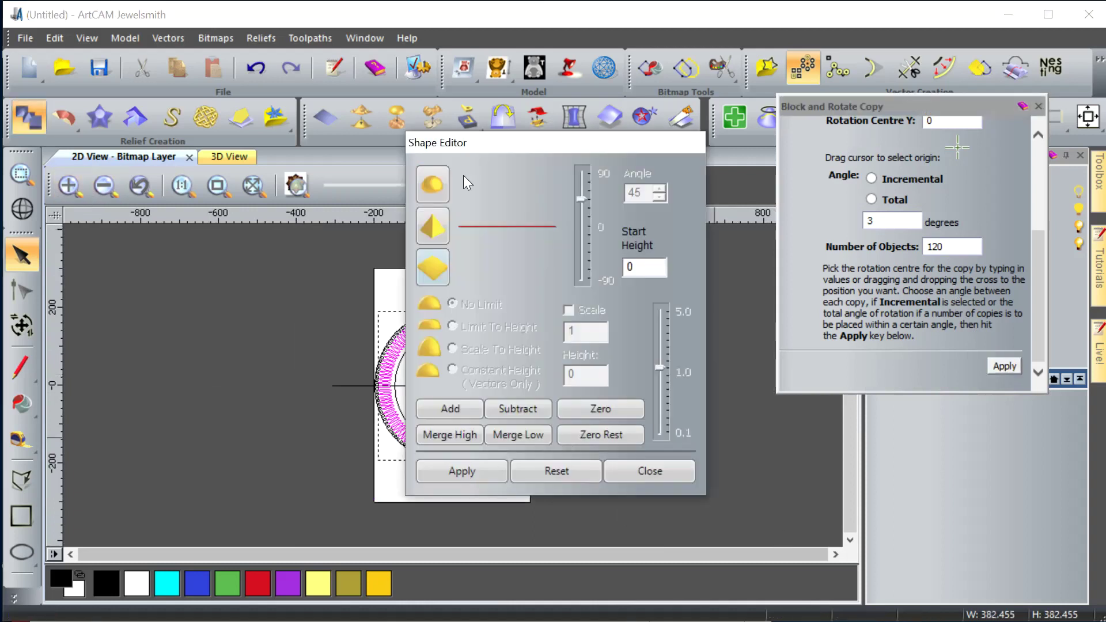
pyautogui.click(433, 183)
pyautogui.moveTo(583, 196); pyautogui.dragTo(582, 168)
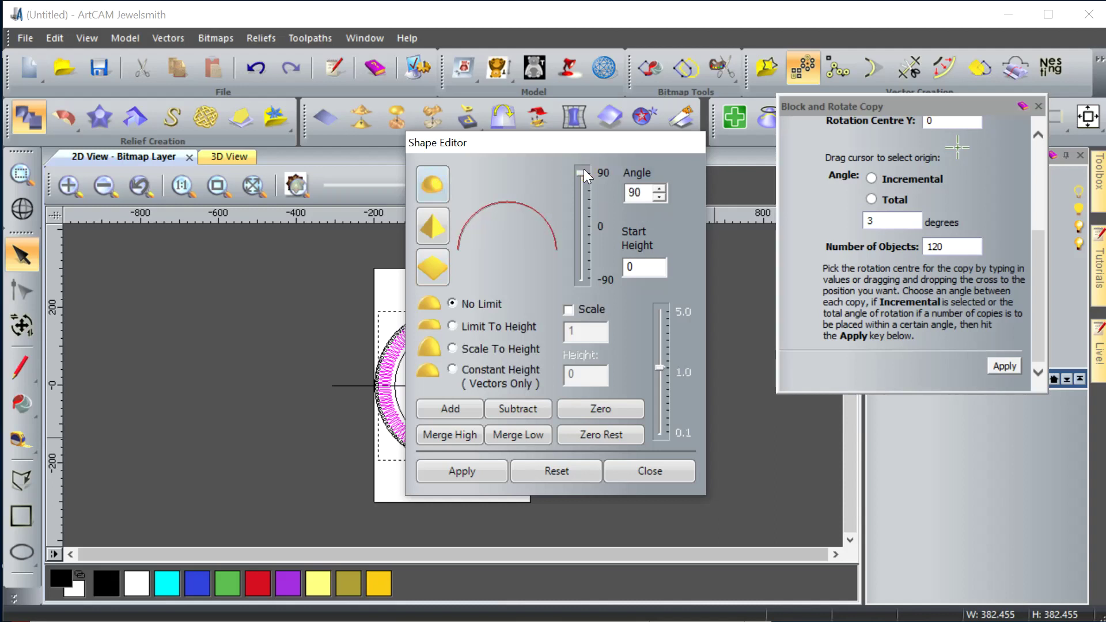
pyautogui.click(467, 413)
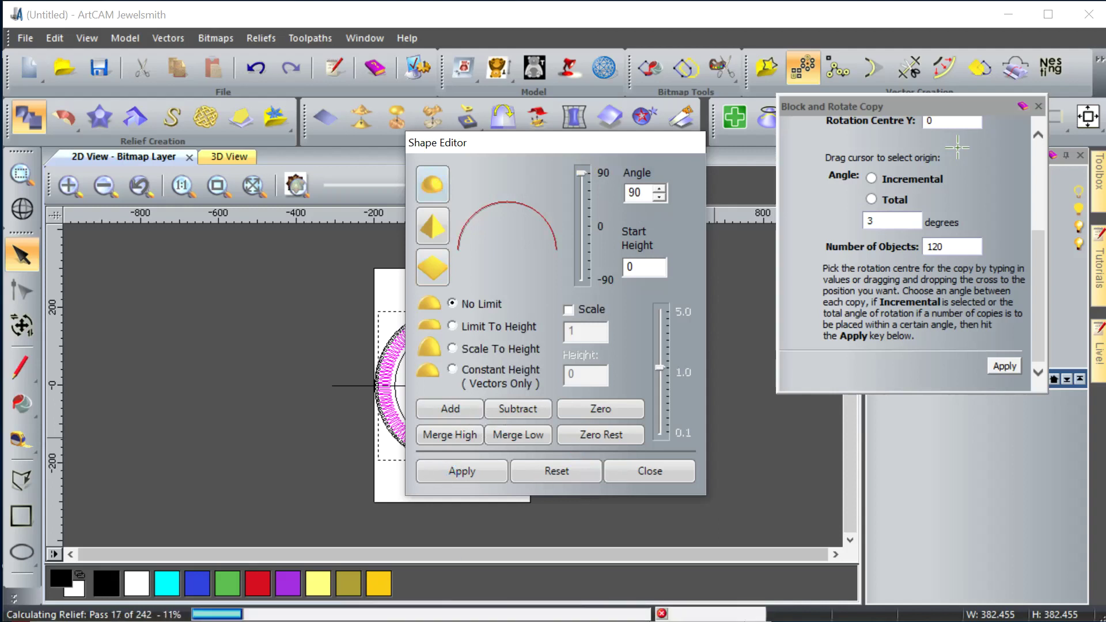
pyautogui.click(649, 471)
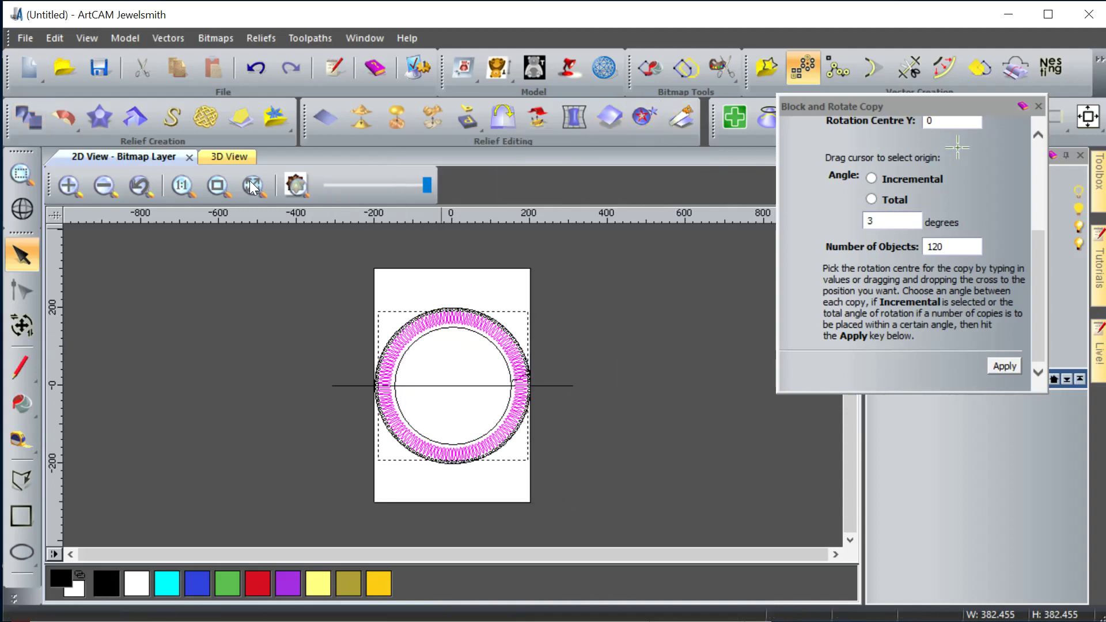
# Examine the domed teardrops and beads in 3D, from above, at an angle and close up on the frame's rim.
pyautogui.click(231, 157)
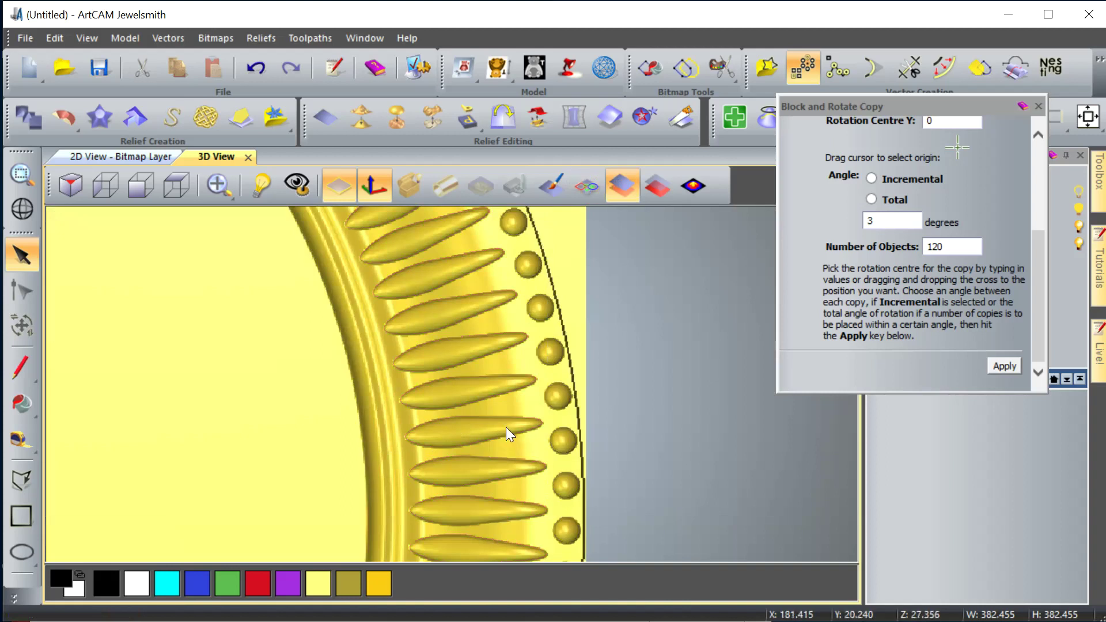
pyautogui.scroll(2, 516, 430)
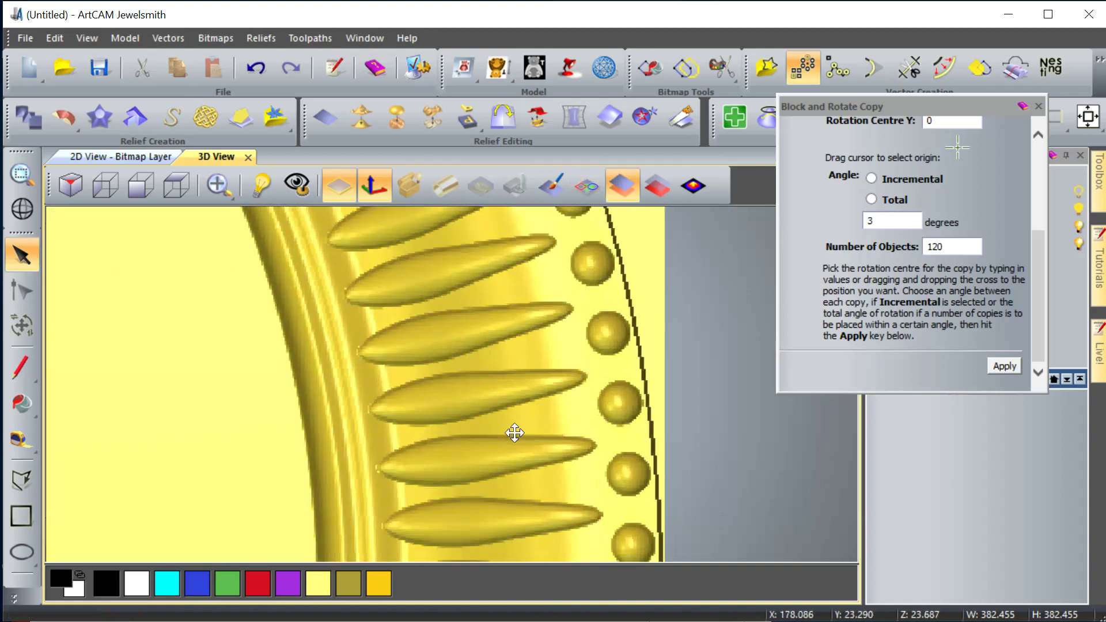
pyautogui.scroll(-5, 516, 445)
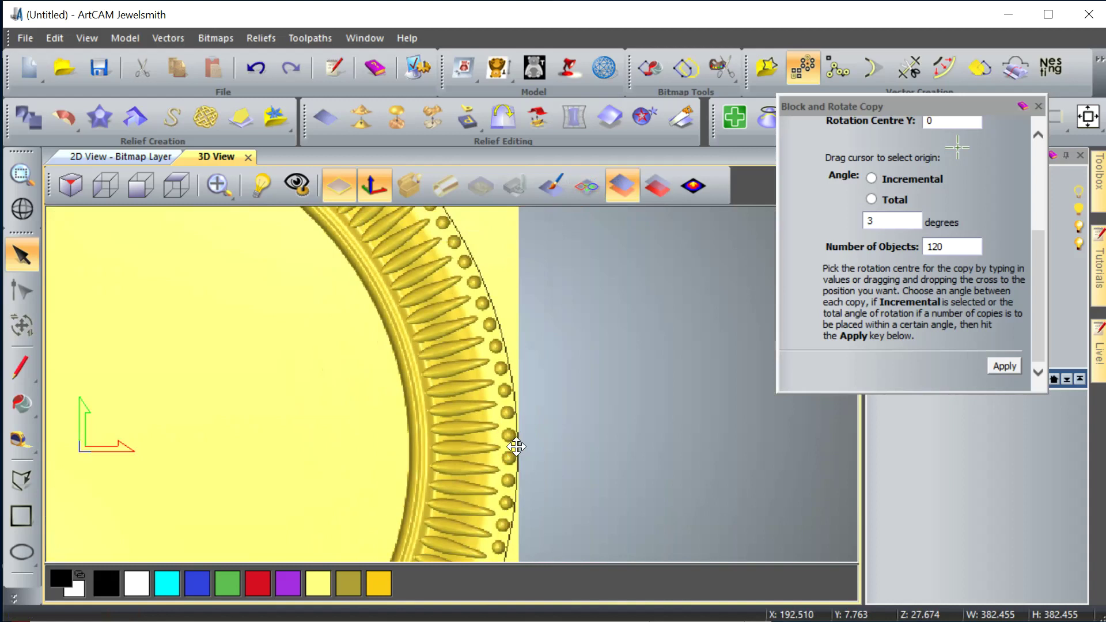
pyautogui.scroll(-4, 518, 447)
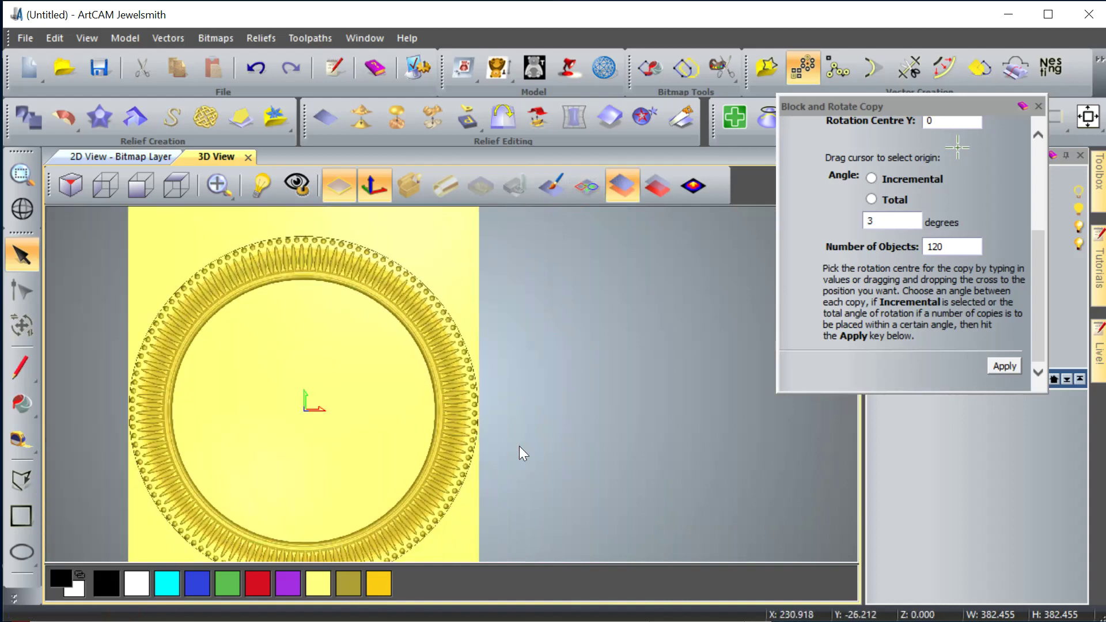
pyautogui.moveTo(444, 464); pyautogui.dragTo(432, 347)
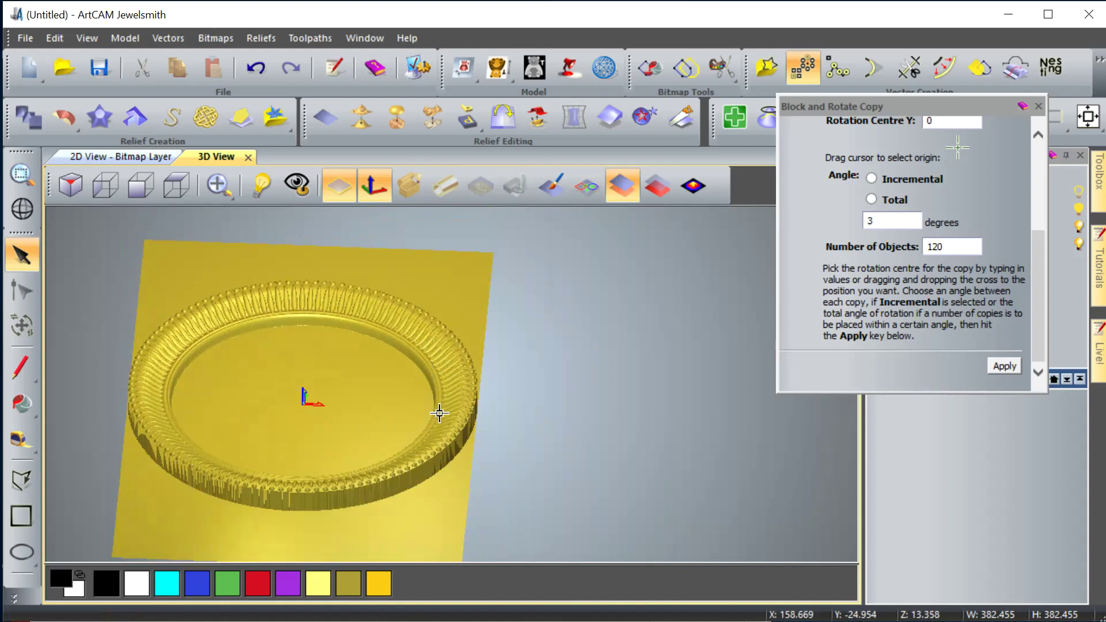
pyautogui.moveTo(445, 392); pyautogui.dragTo(451, 452)
pyautogui.scroll(8, 449, 431)
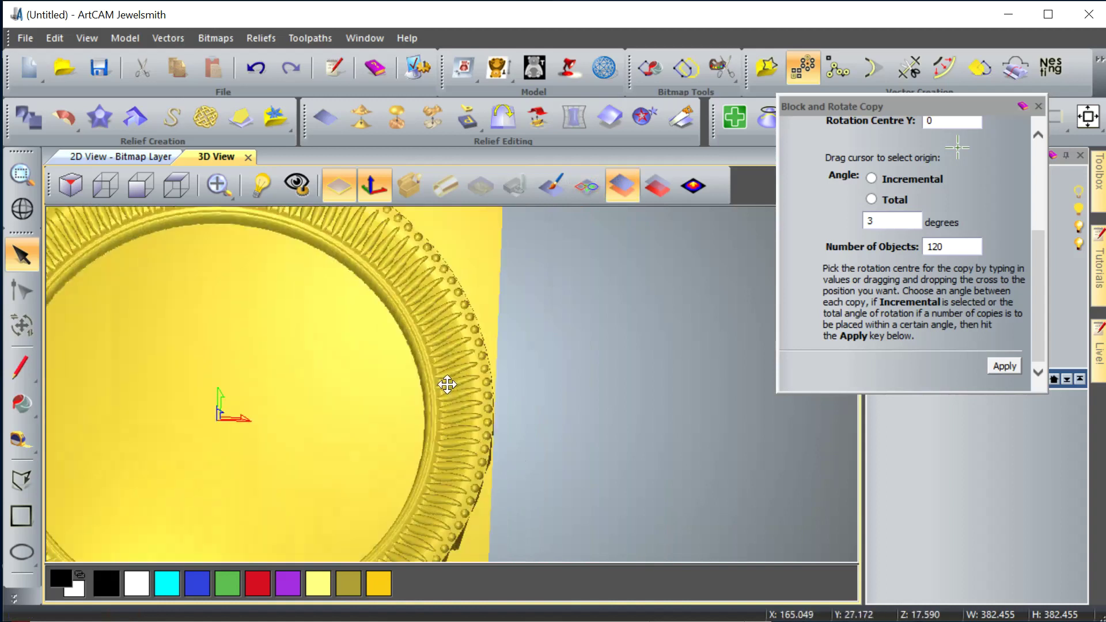
pyautogui.click(184, 186)
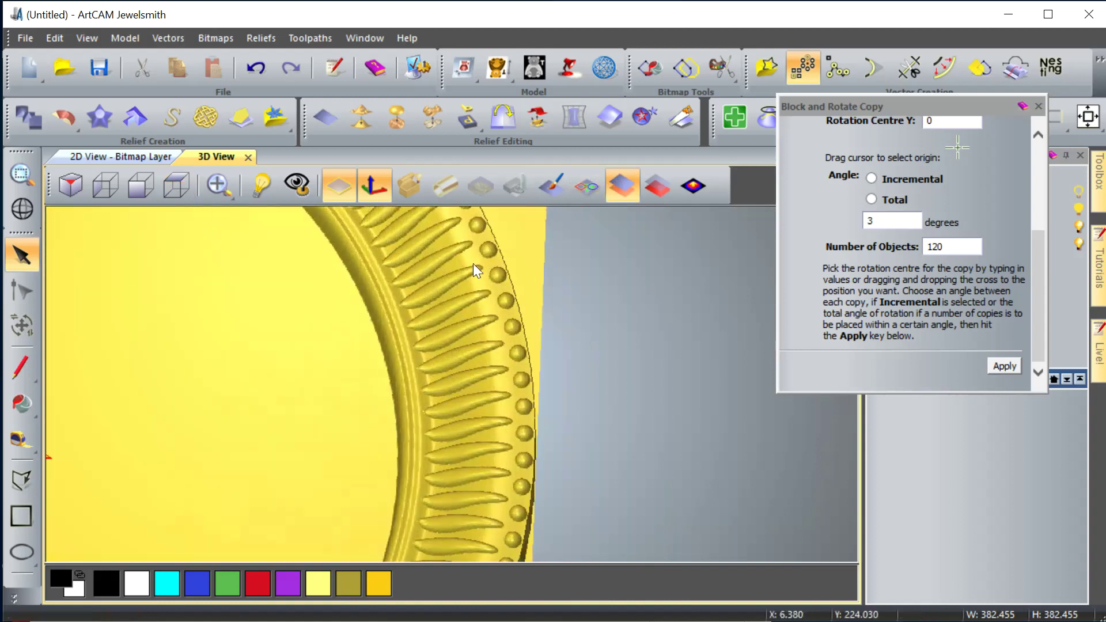
pyautogui.scroll(5, 572, 371)
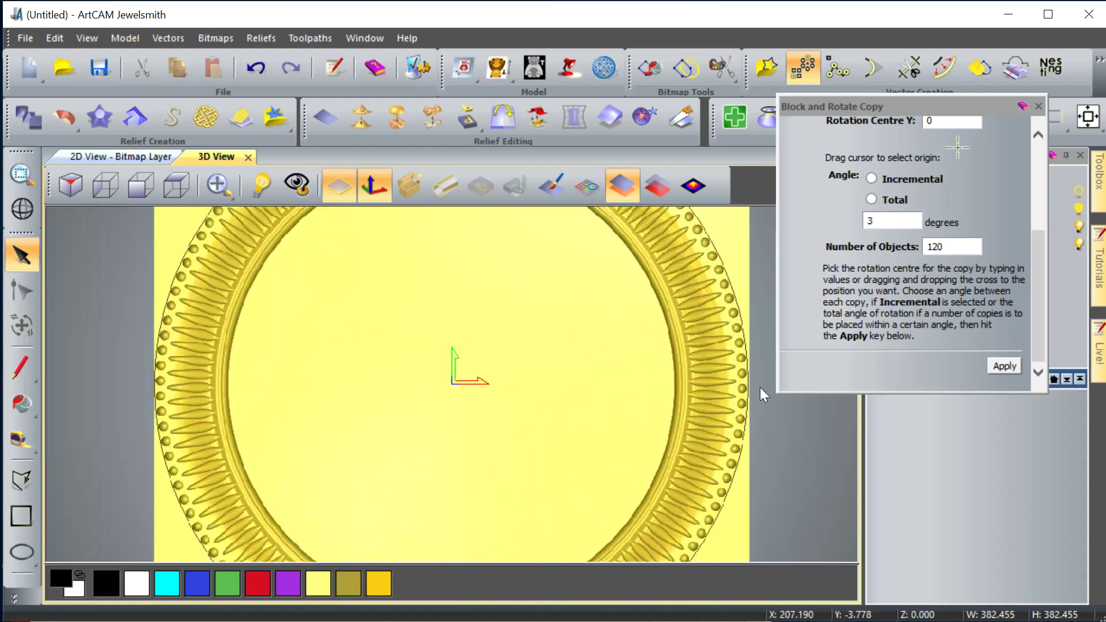
pyautogui.click(14, 179)
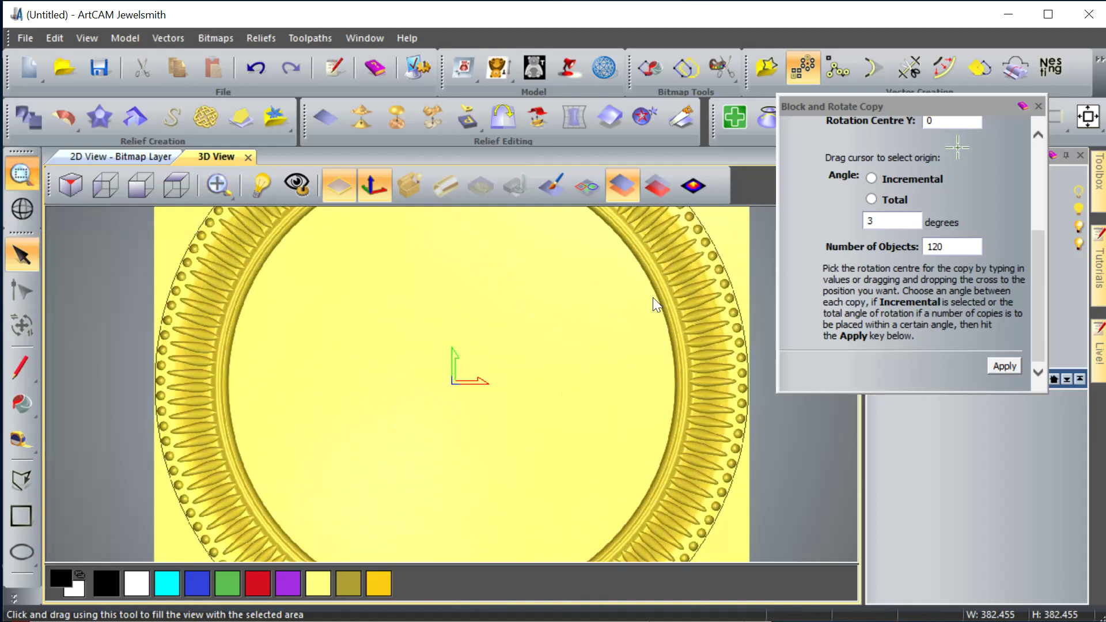
pyautogui.moveTo(705, 294); pyautogui.dragTo(737, 349)
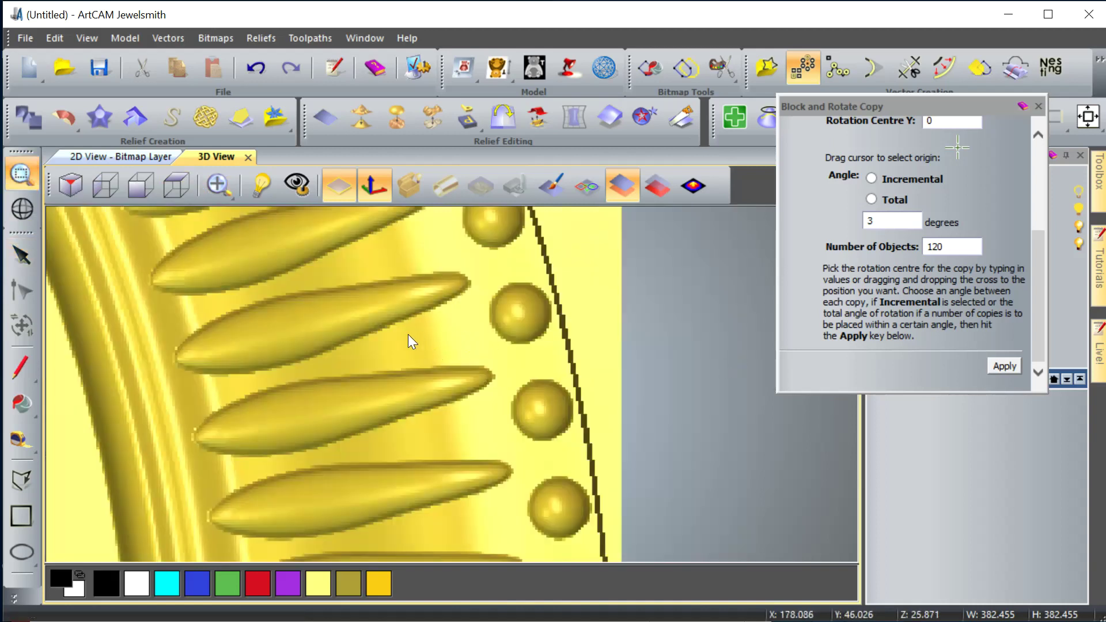
# Draw a horizontal ellipse about 7.8 mm wide and 2.8 mm high between the narrow halves of two neighbouring teardrops.
pyautogui.click(25, 552)
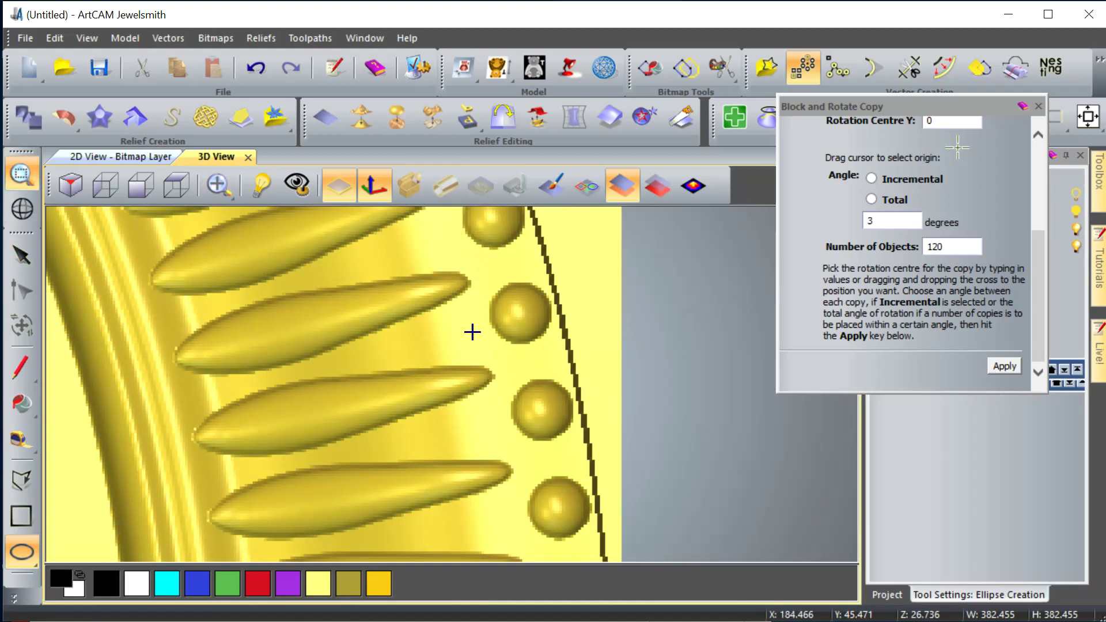
pyautogui.scroll(-3, 579, 332)
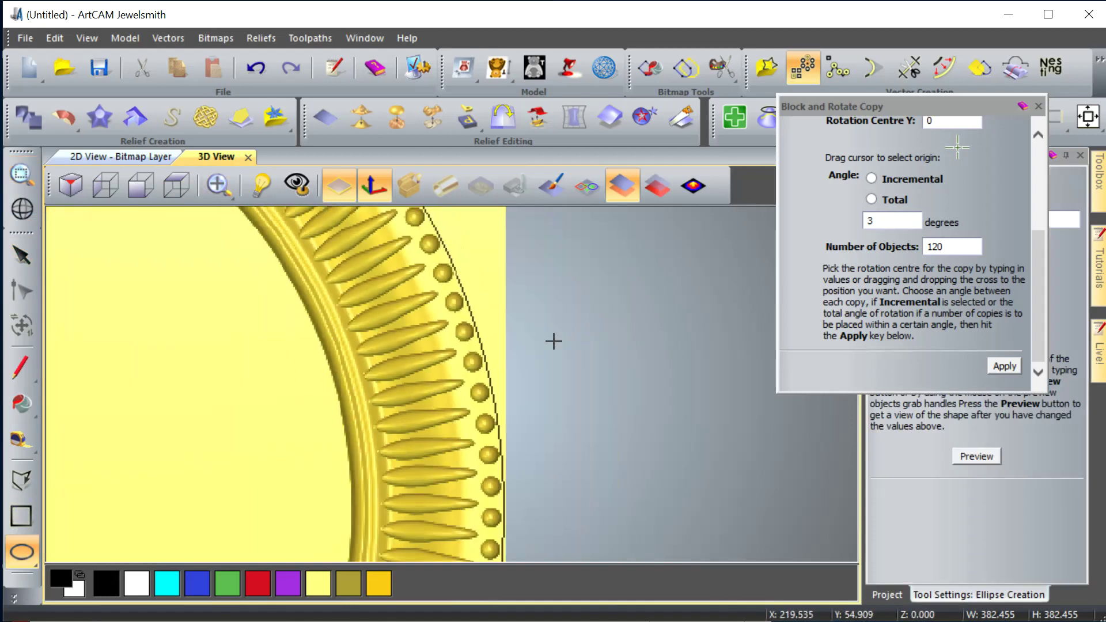
pyautogui.click(155, 159)
pyautogui.scroll(2, 500, 420)
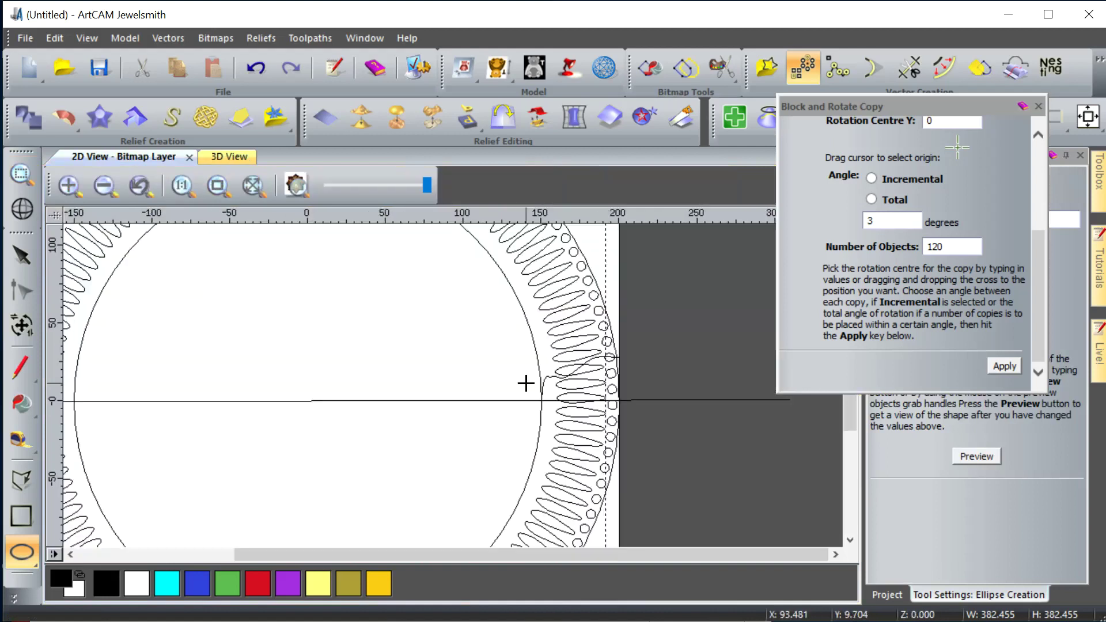
pyautogui.scroll(2, 627, 423)
pyautogui.scroll(2, 521, 380)
pyautogui.scroll(1, 447, 338)
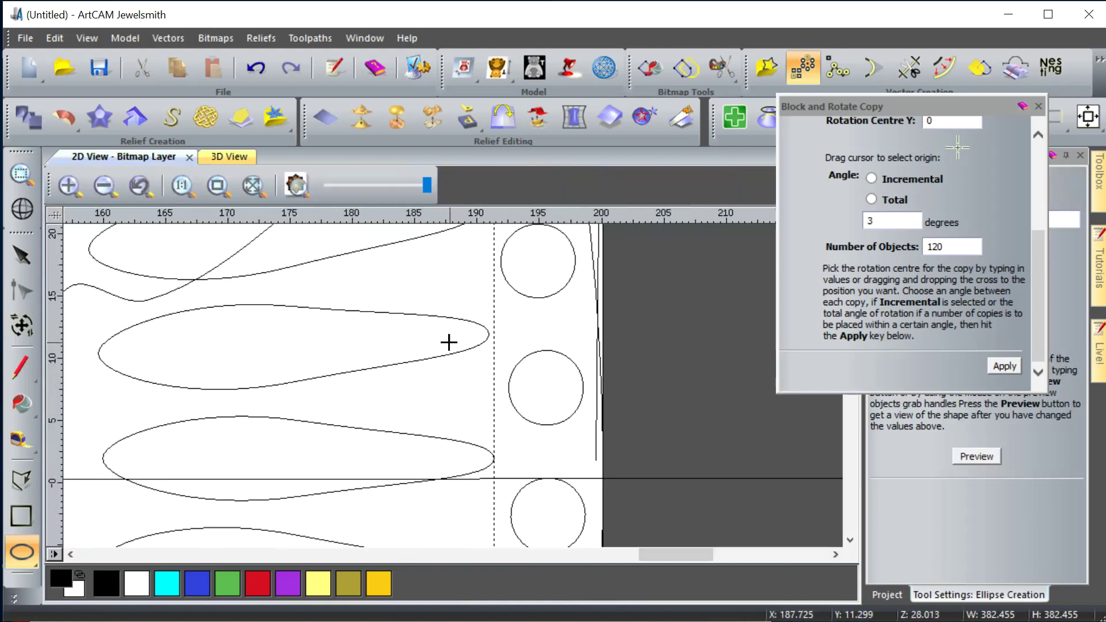
pyautogui.click(457, 389)
pyautogui.moveTo(457, 390); pyautogui.dragTo(391, 397)
pyautogui.click(416, 405)
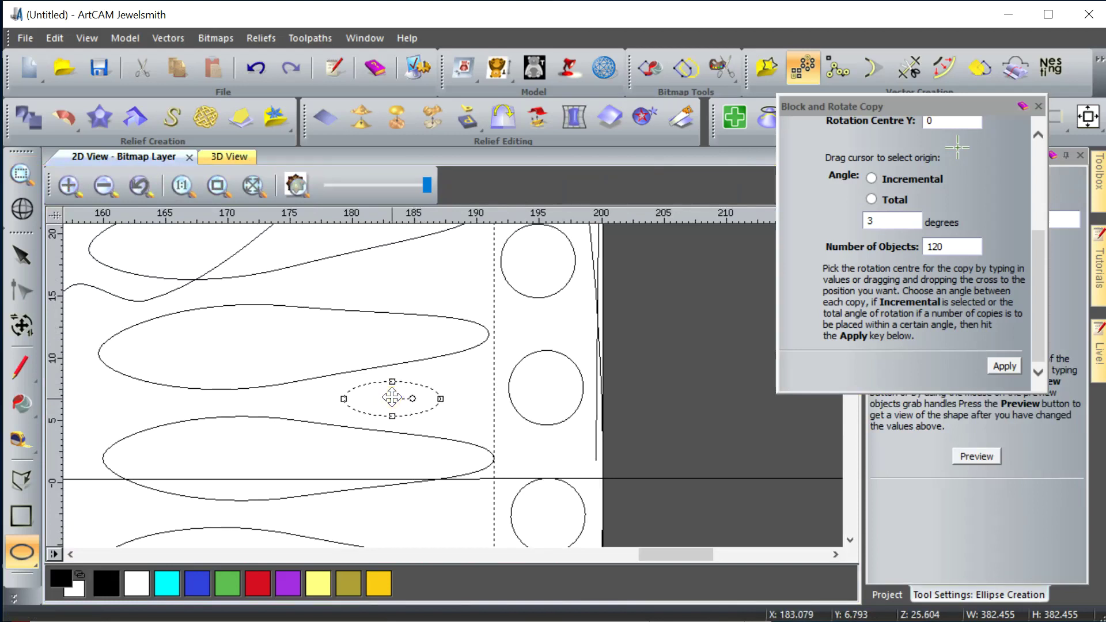
pyautogui.click(467, 383)
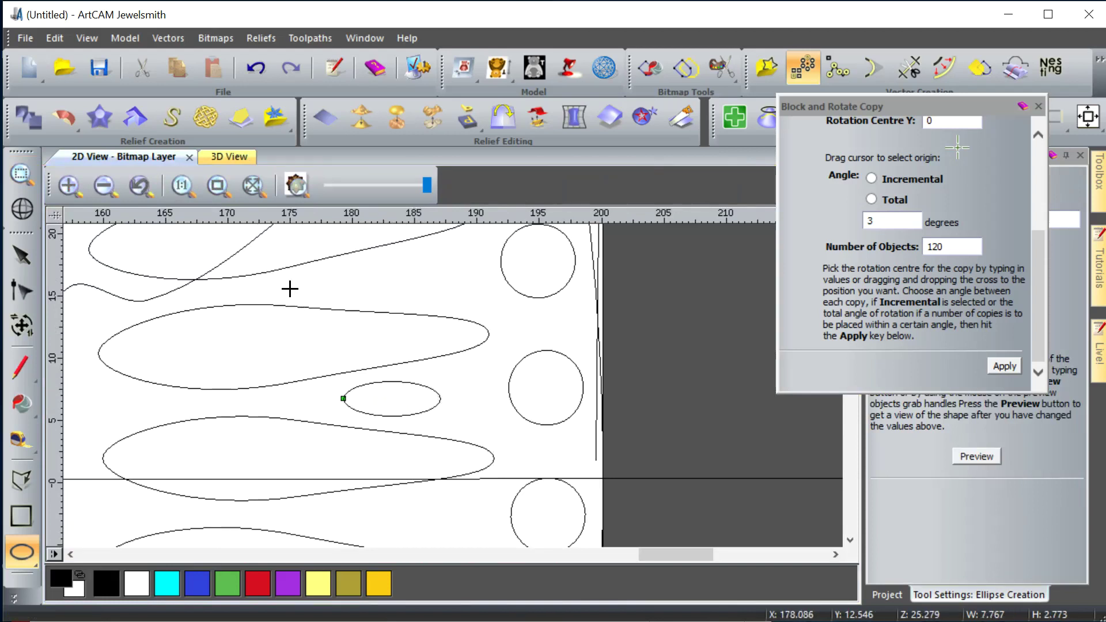
# Rotate-copy the small ellipse around the frame's centre with 120 objects at 3 degrees.
pyautogui.press('Escape')
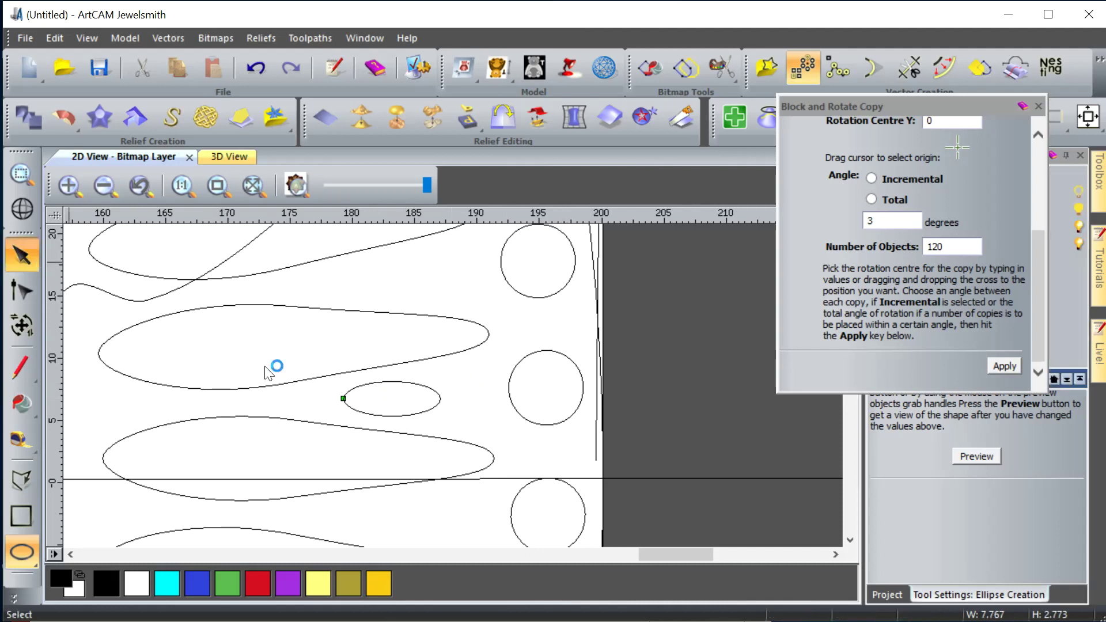
pyautogui.click(400, 415)
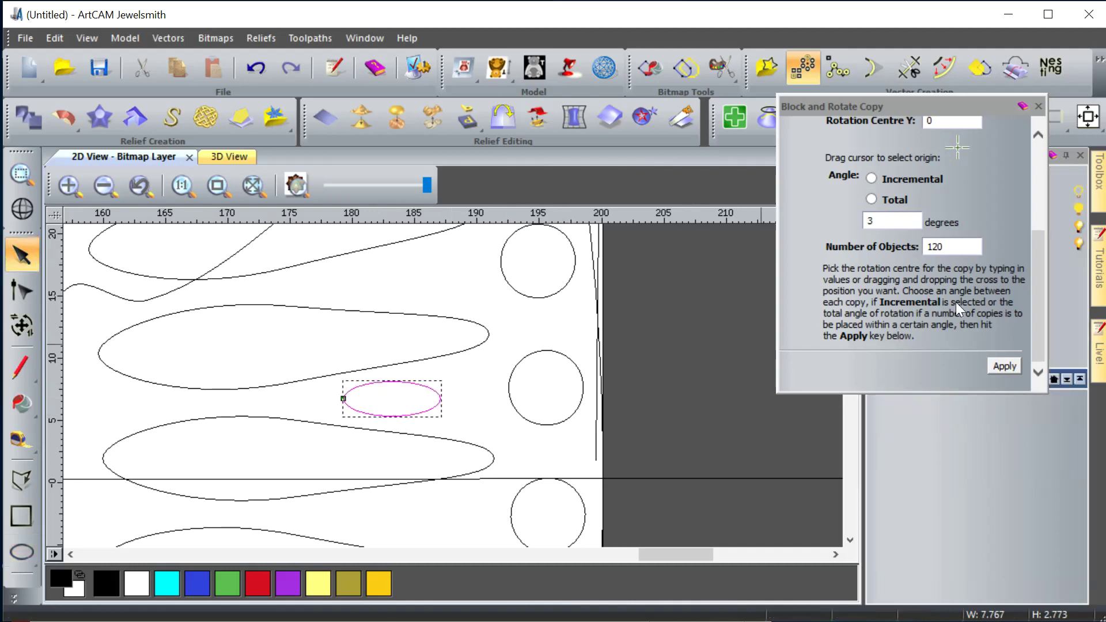
pyautogui.click(1002, 367)
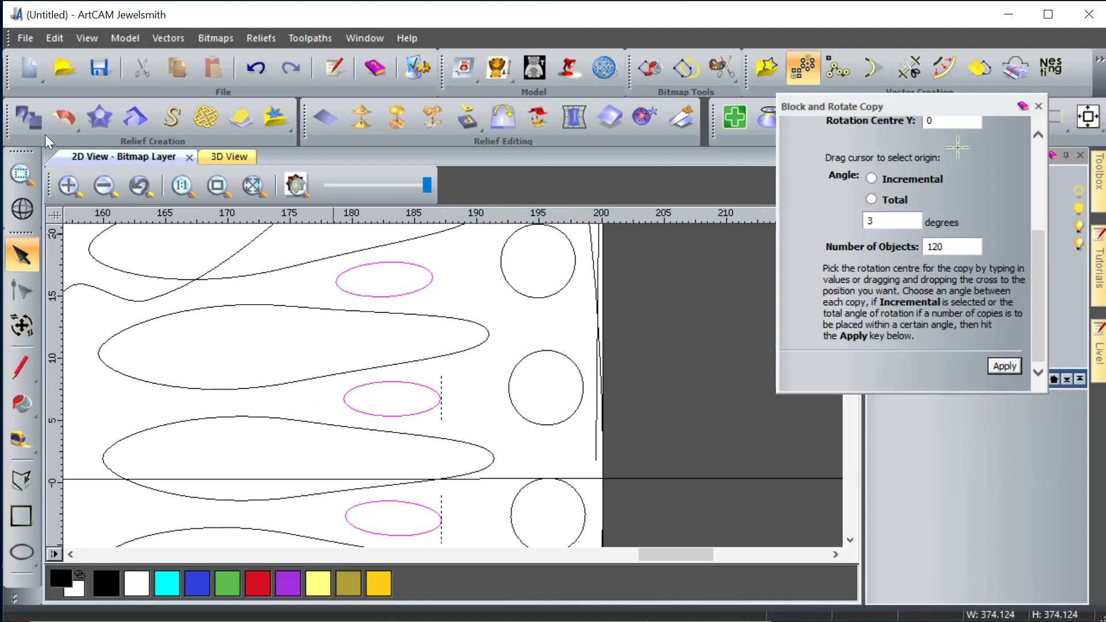
# Subtract a round dome profile at 90 degrees with no height limit from the relief using the ring of ellipses.
pyautogui.click(28, 117)
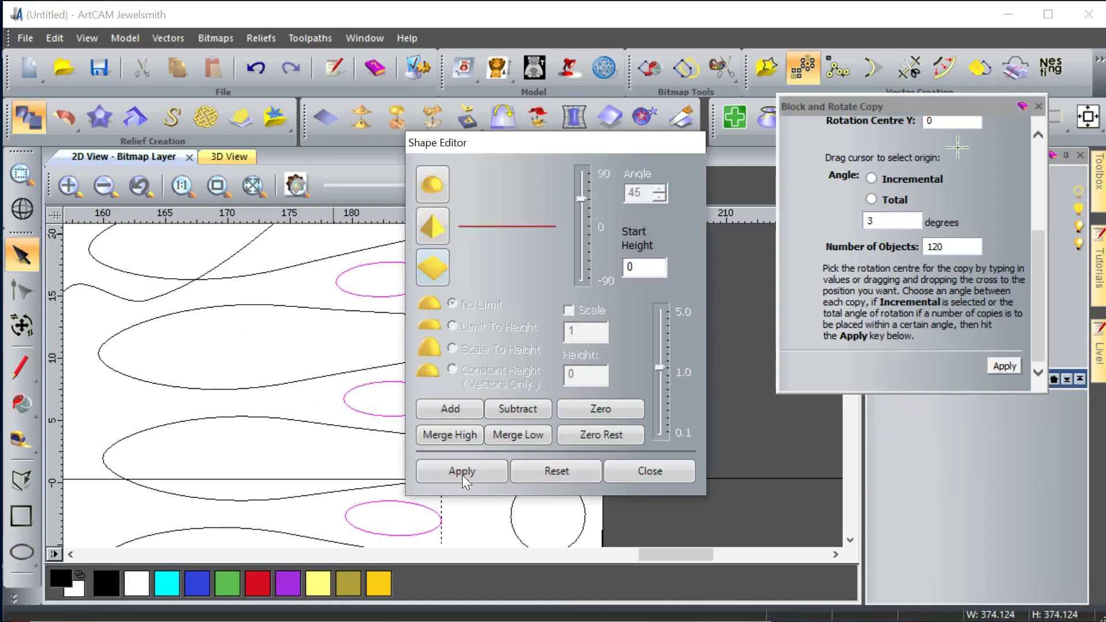
pyautogui.click(433, 185)
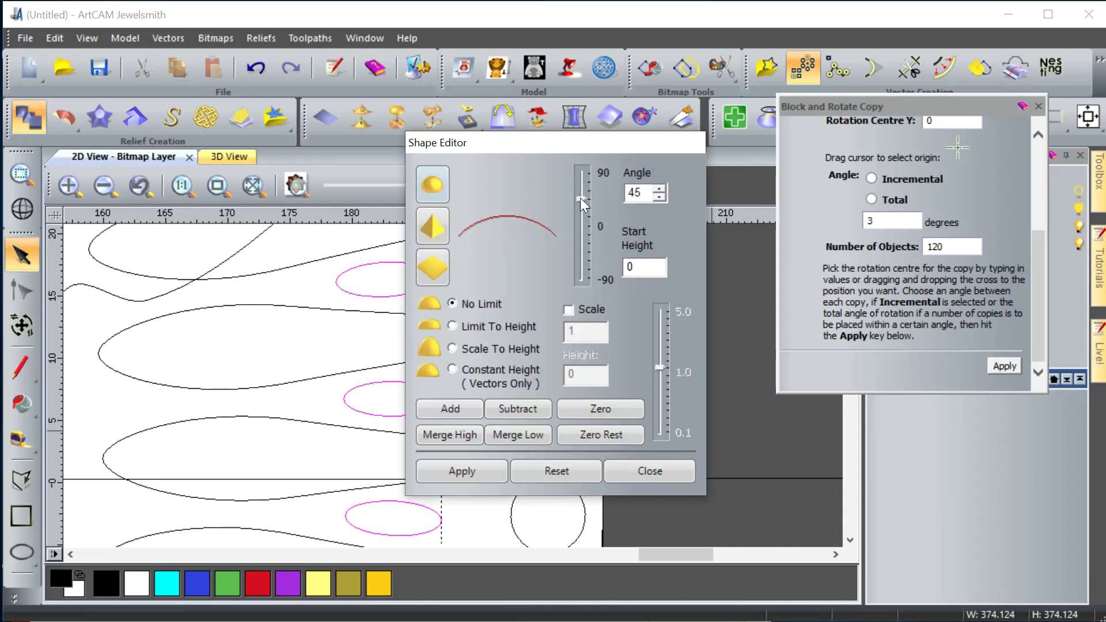
pyautogui.moveTo(579, 198)
pyautogui.mouseDown()
pyautogui.moveTo(581, 281)
pyautogui.moveTo(586, 179)
pyautogui.mouseUp()
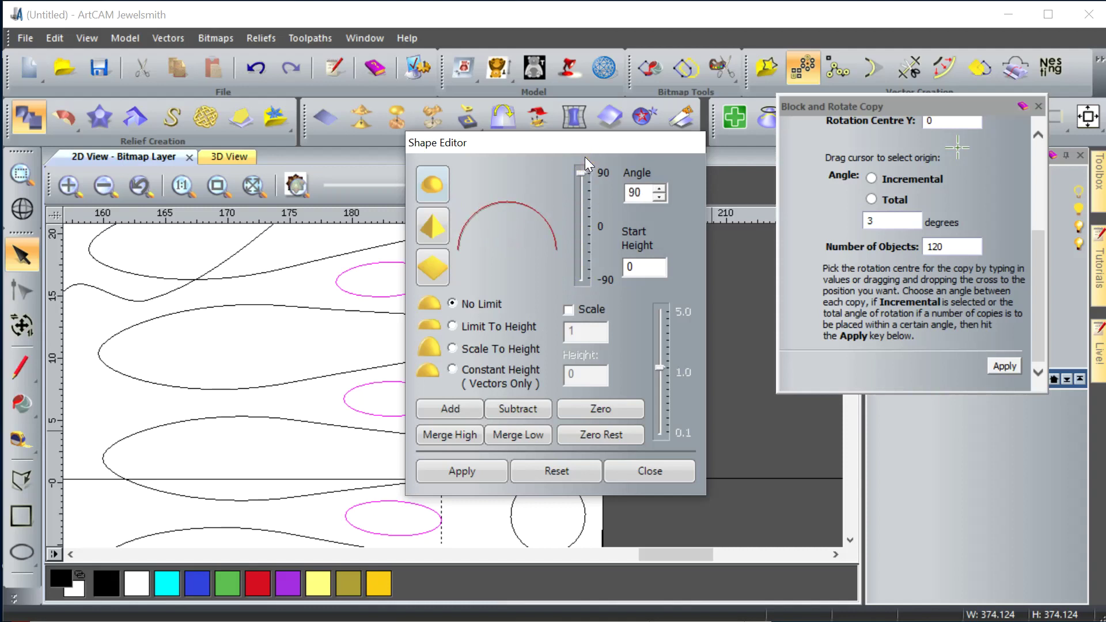
pyautogui.click(520, 408)
pyautogui.click(654, 471)
# Examine the recessed ellipses between the teardrops in 3D, close up and tilted, and the whole frame from above.
pyautogui.click(237, 159)
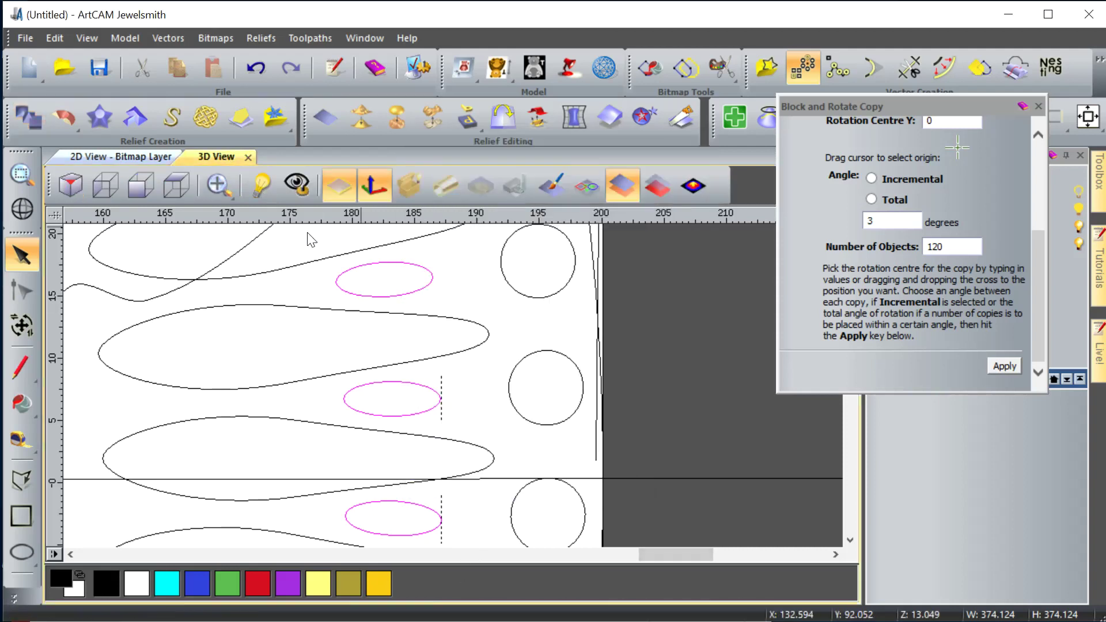
pyautogui.scroll(3, 427, 344)
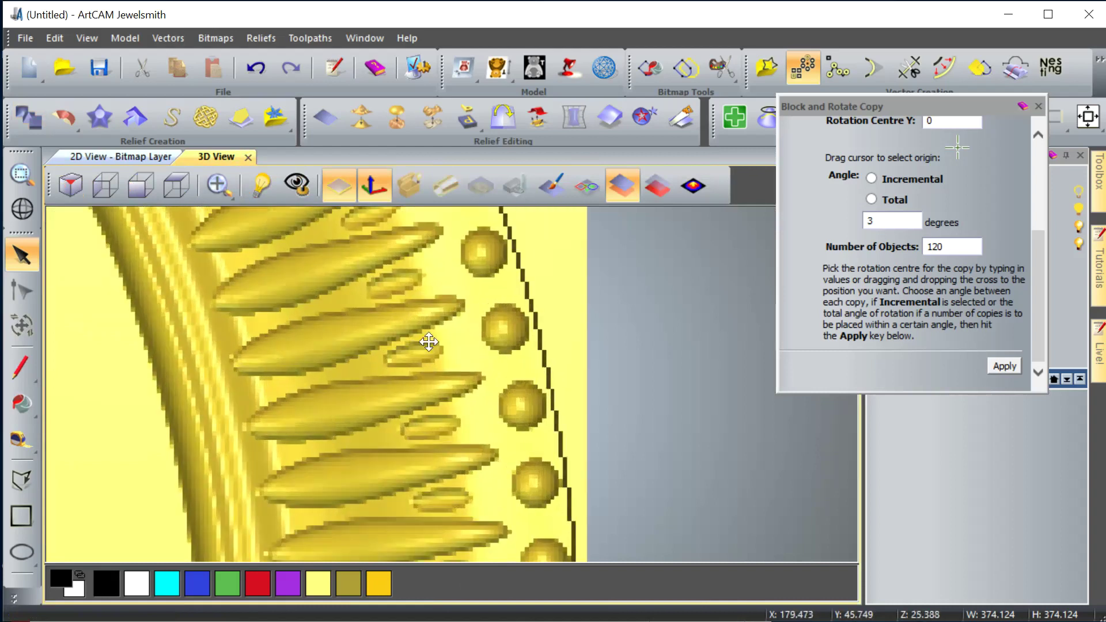
pyautogui.scroll(2, 408, 344)
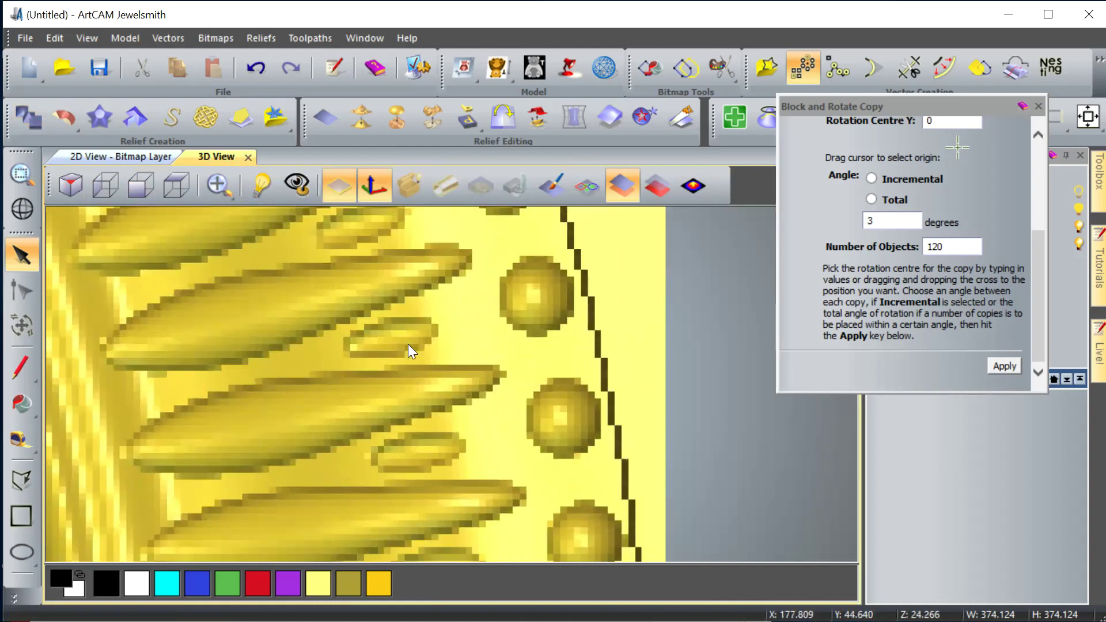
pyautogui.moveTo(395, 310); pyautogui.dragTo(392, 274)
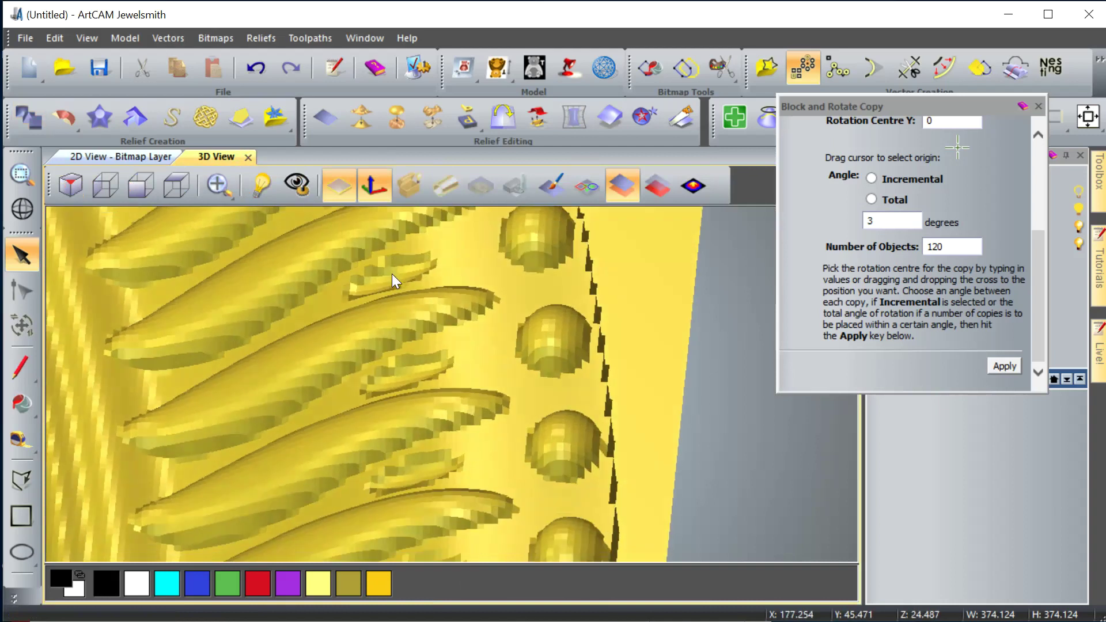
pyautogui.moveTo(398, 361)
pyautogui.mouseDown()
pyautogui.moveTo(395, 313)
pyautogui.moveTo(406, 340)
pyautogui.mouseUp()
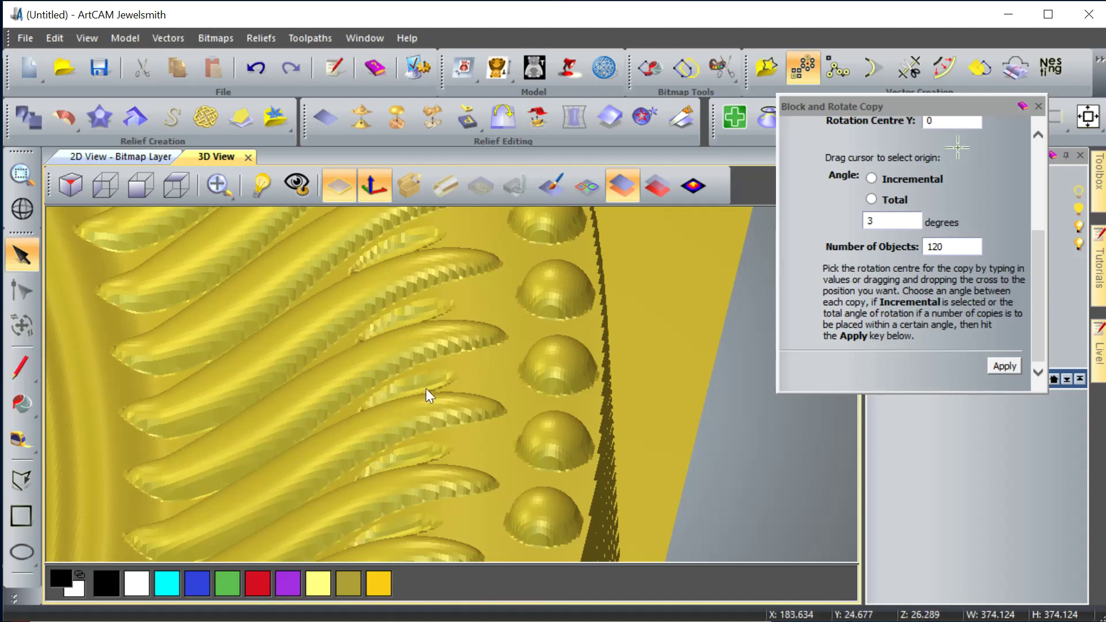
pyautogui.scroll(-5, 522, 292)
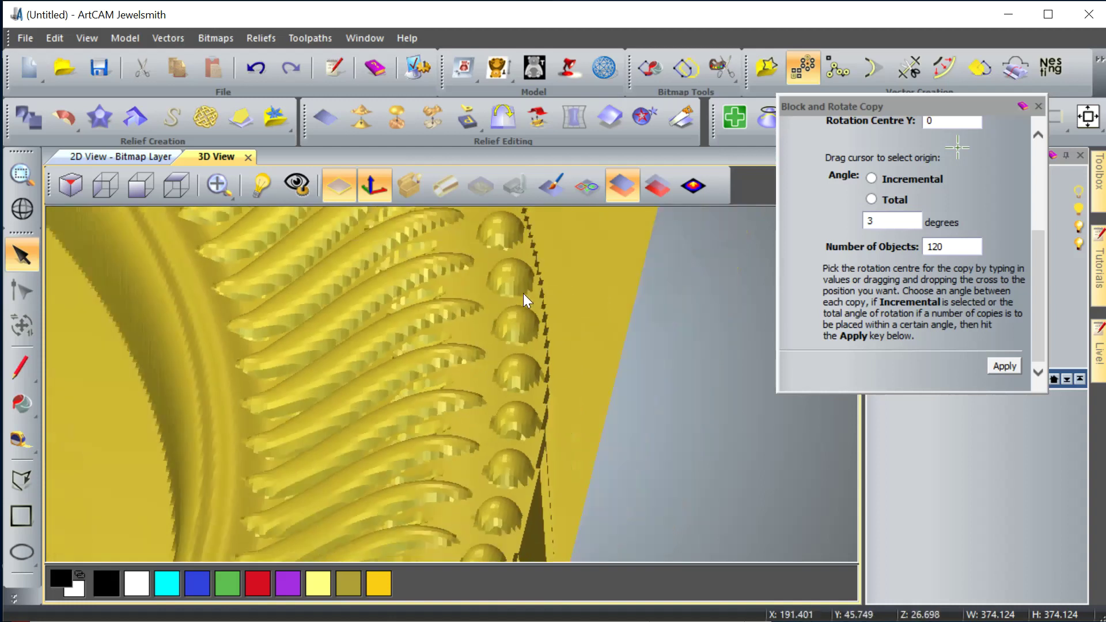
pyautogui.scroll(-3, 534, 305)
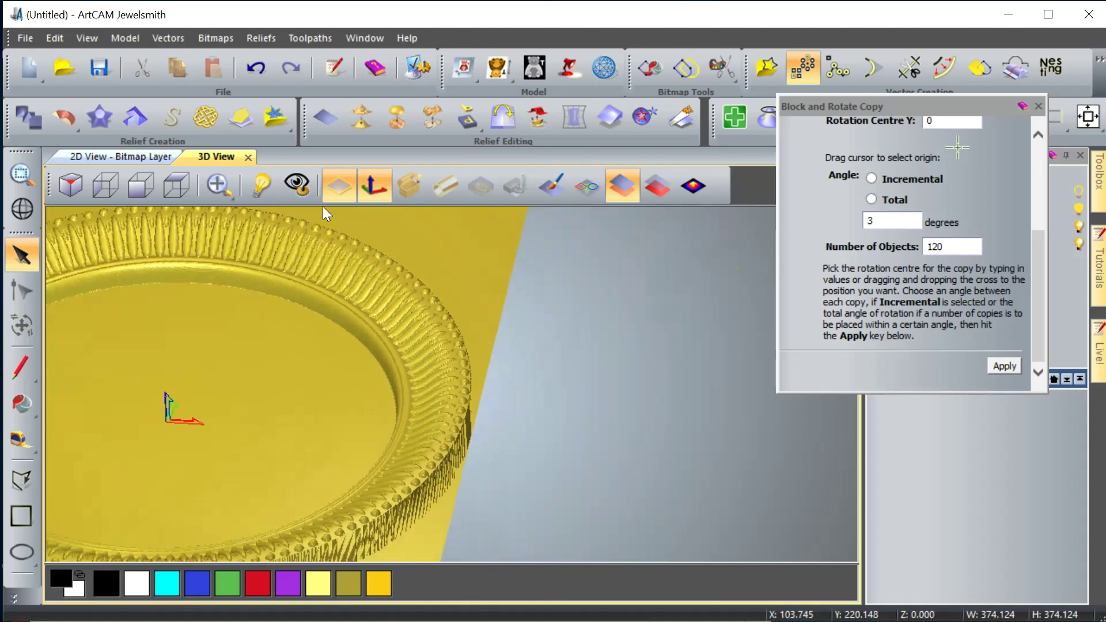
pyautogui.click(167, 184)
pyautogui.scroll(1, 450, 334)
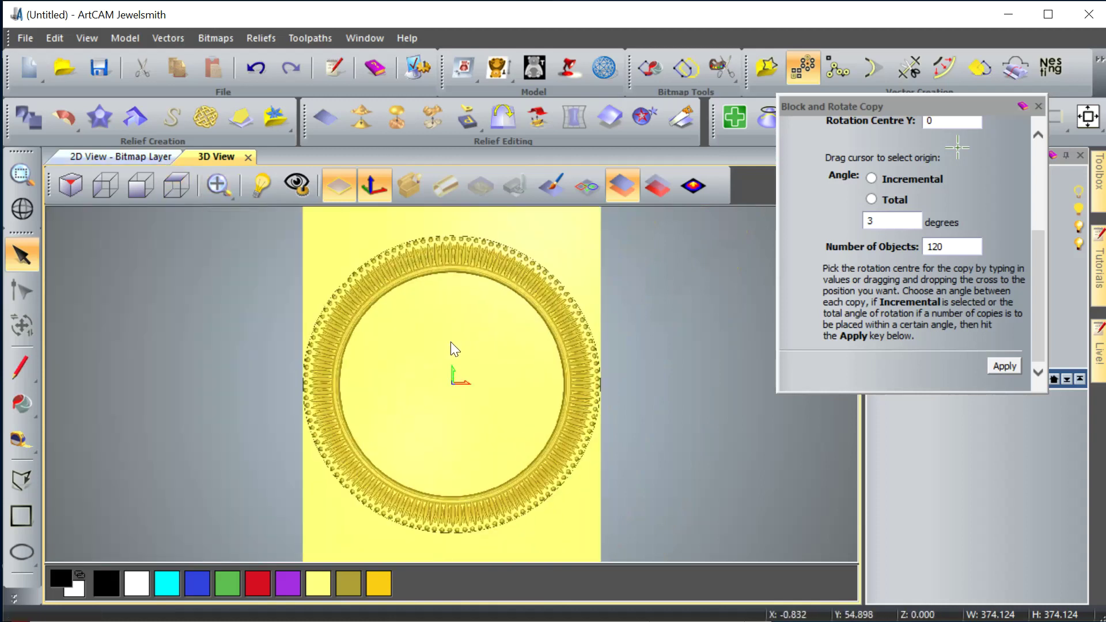